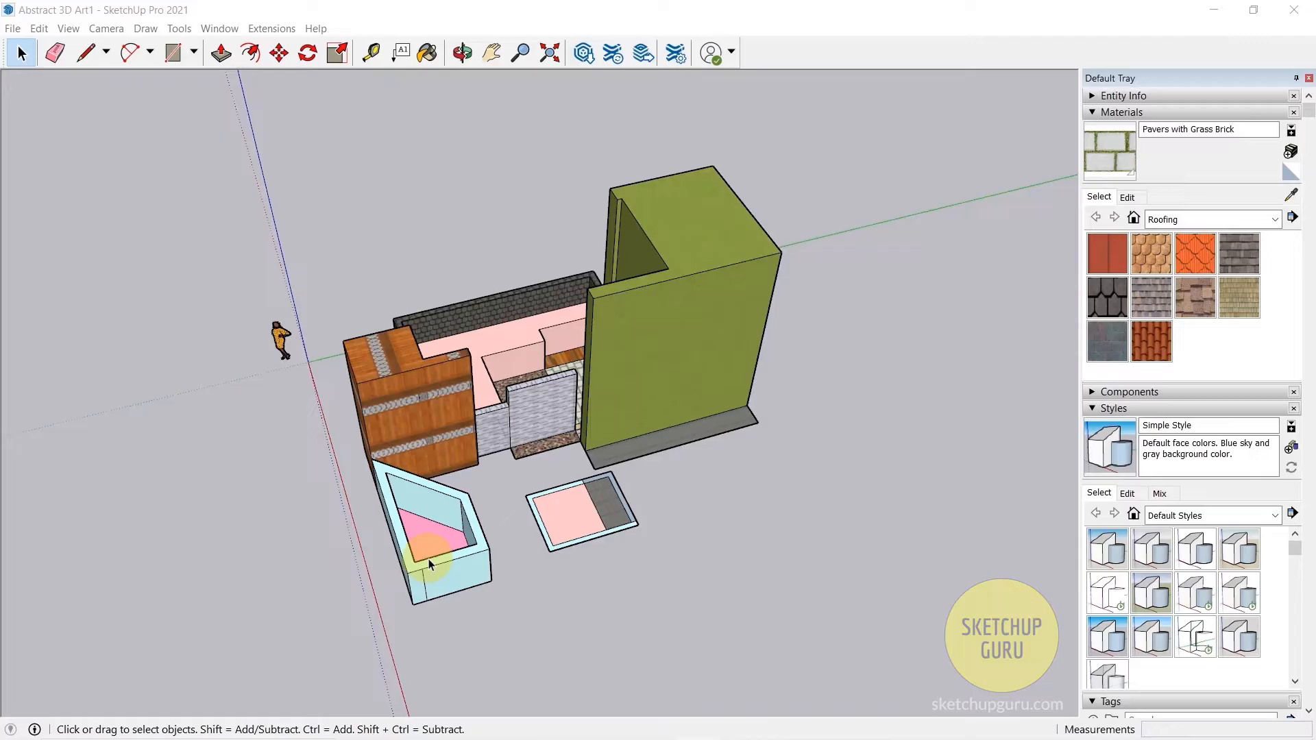
- Collapse the expanded tray sections other than Scenes and save an angled perspective view of the model as a new scene
middle_drag(542, 557, 870, 409)
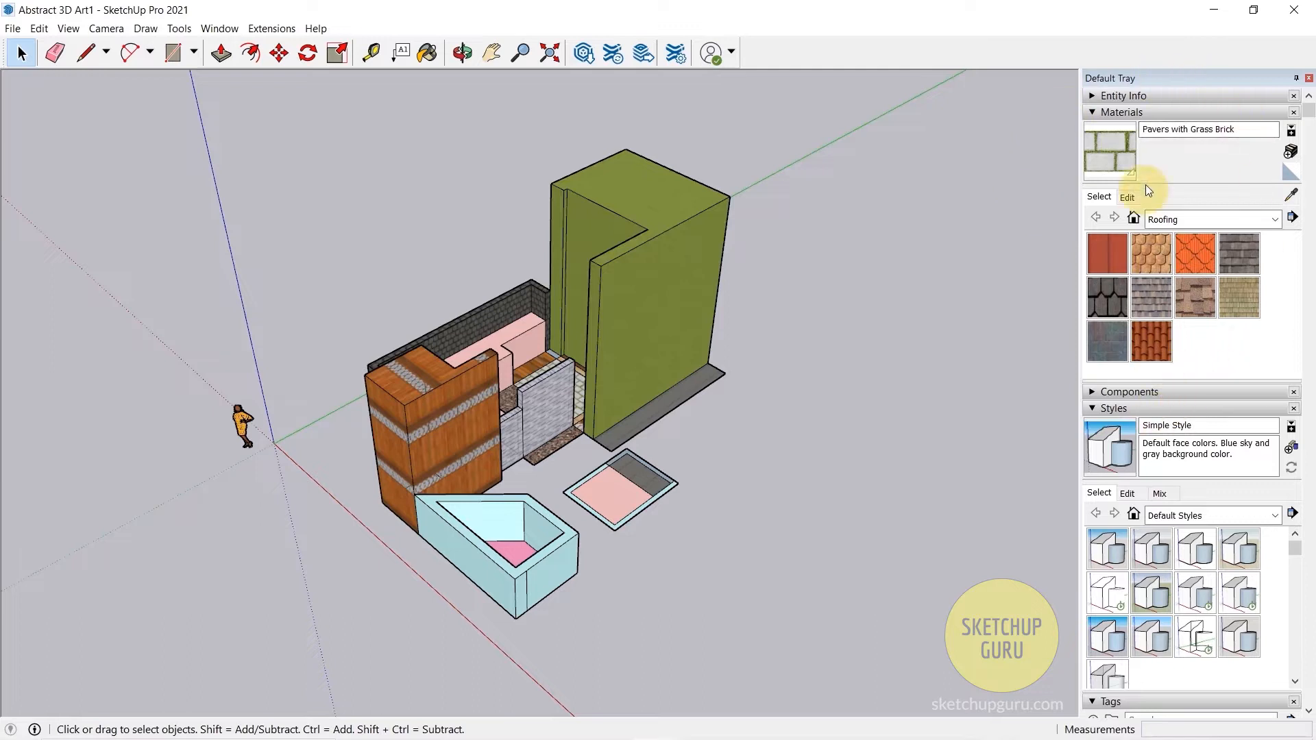
click(1092, 111)
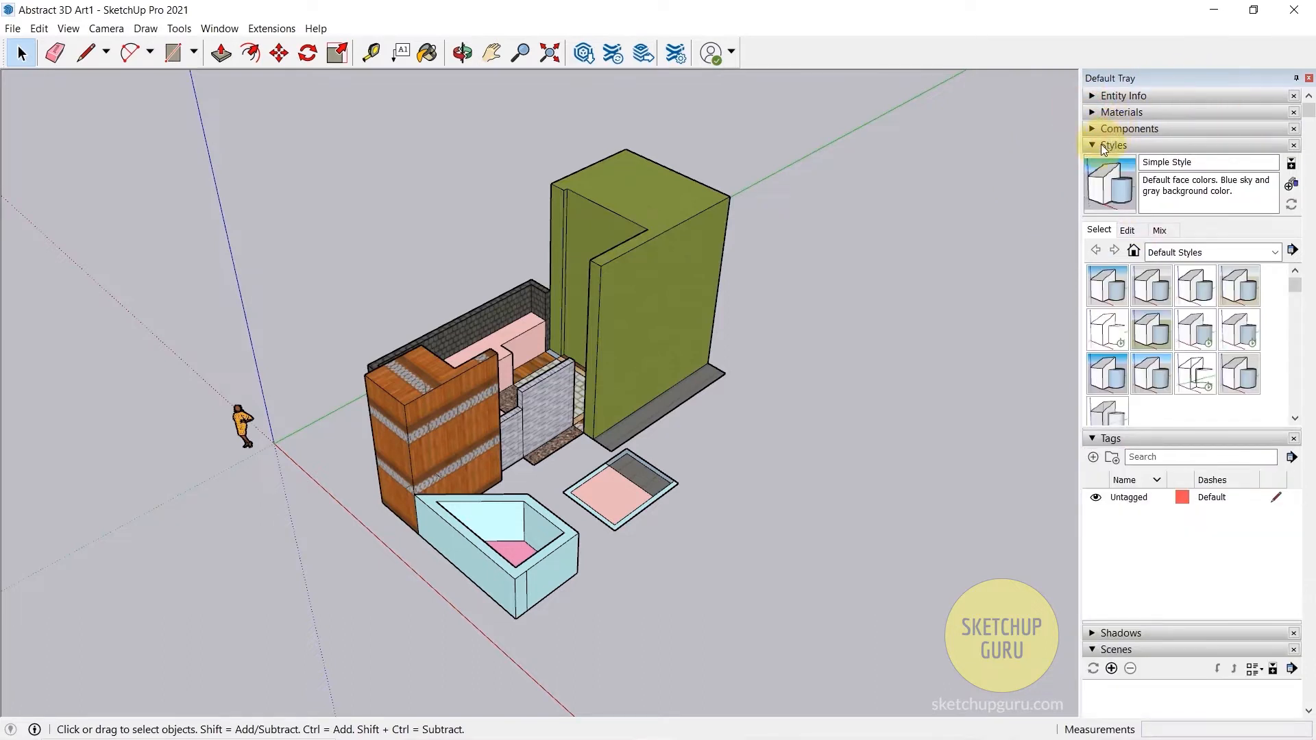
click(1102, 145)
click(1115, 163)
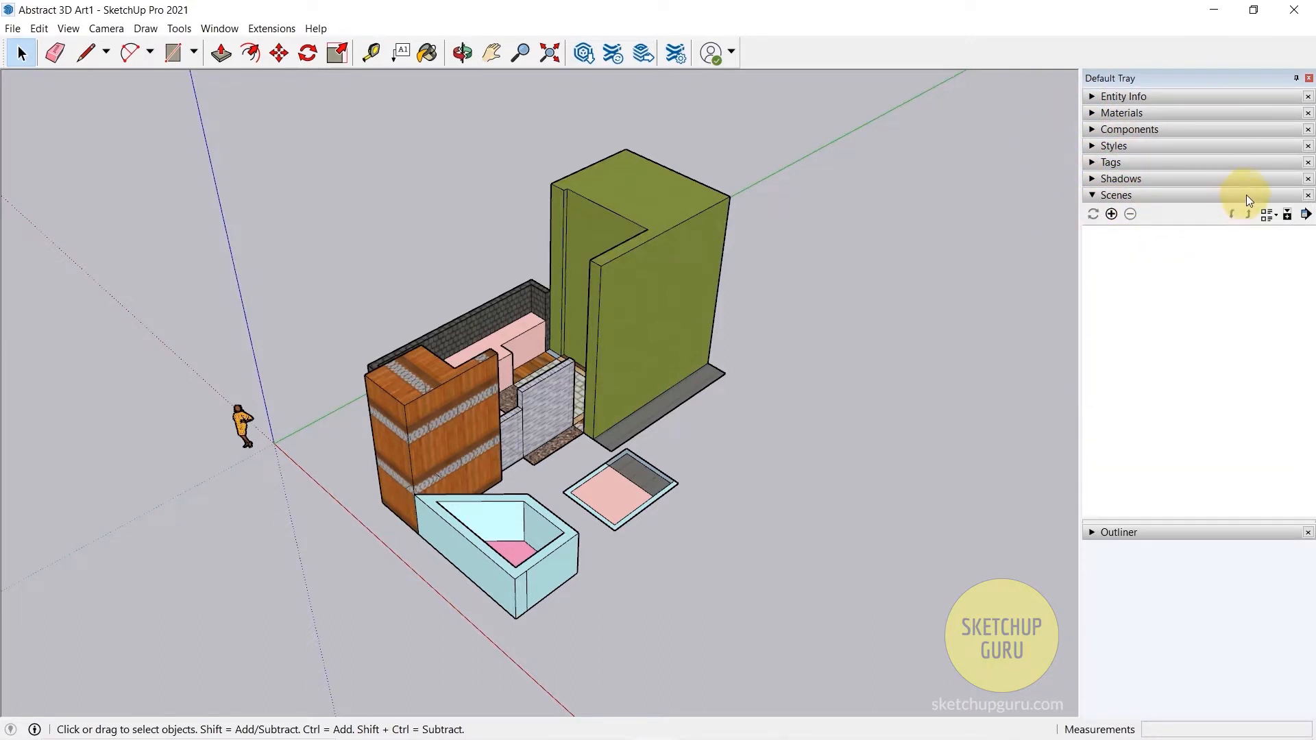
mouse_move(822, 363)
middle_down()
mouse_move(385, 377)
mouse_move(634, 377)
mouse_move(813, 341)
middle_up()
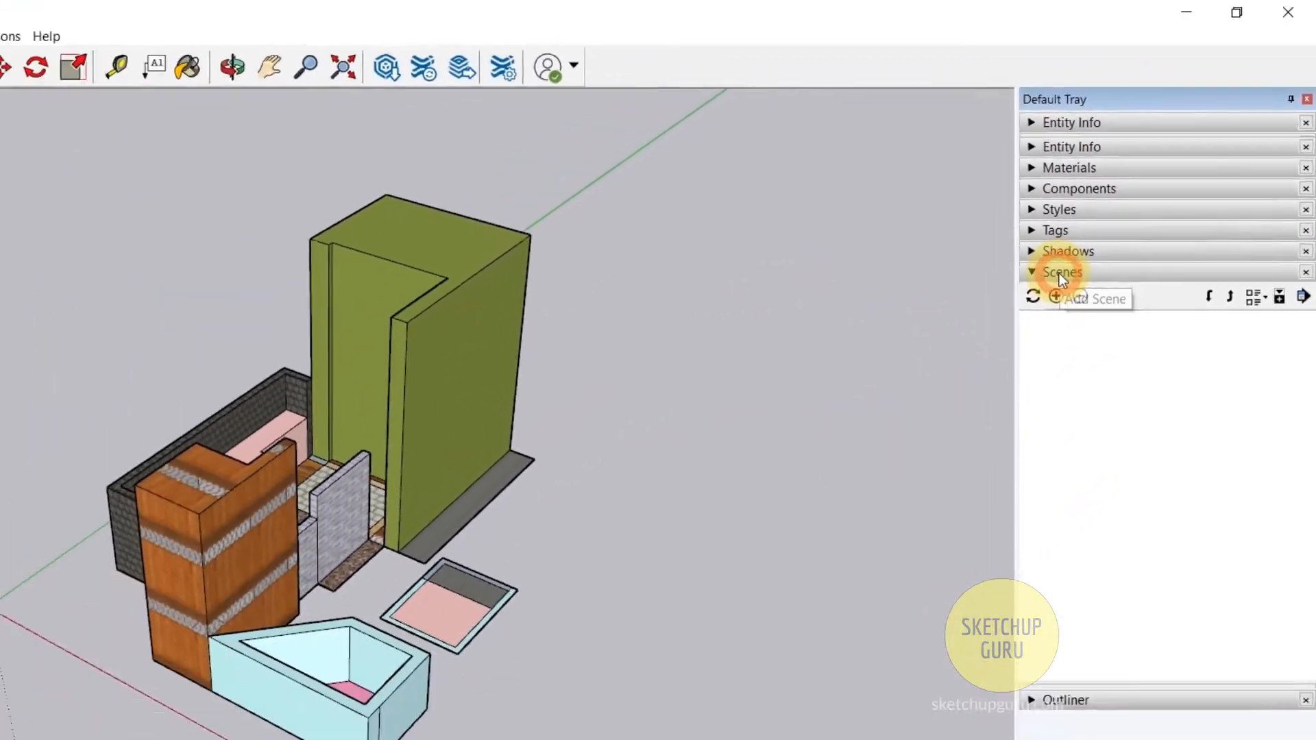
click(1056, 296)
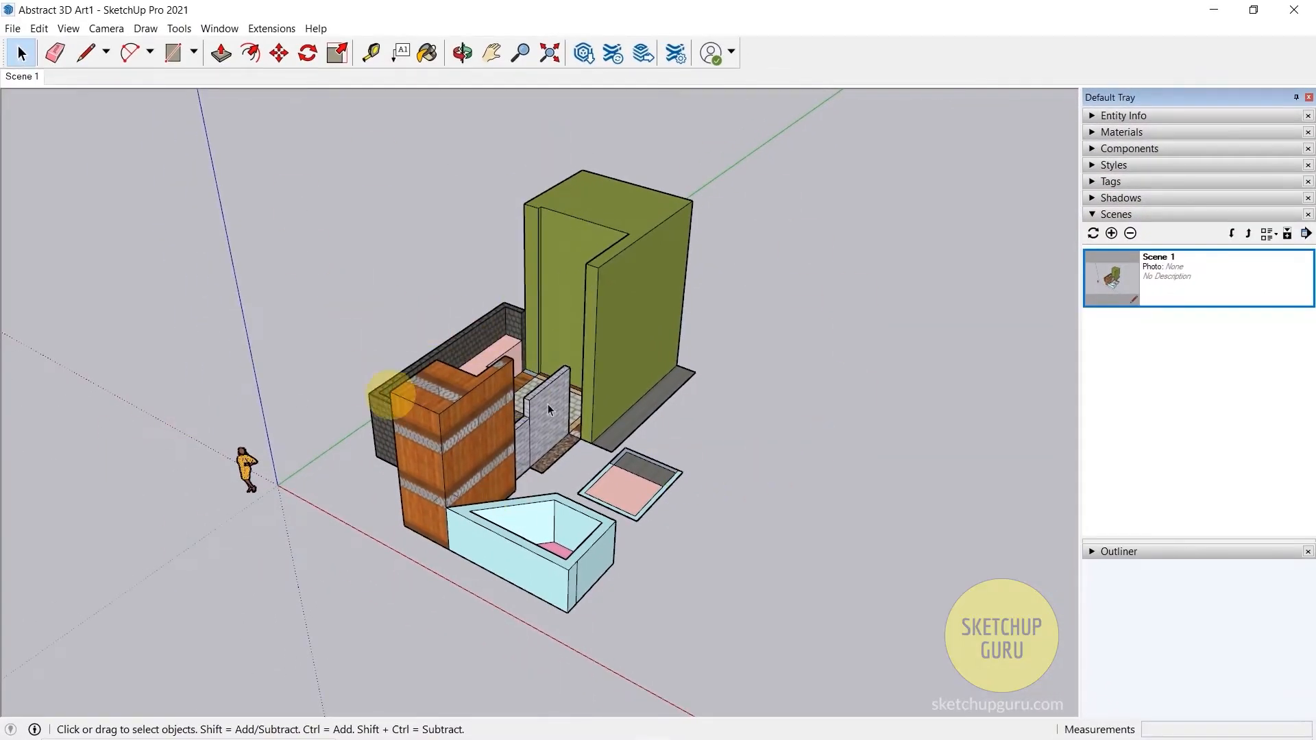
- Orbit around the model to a different side and recall the saved view of Scene 1
middle_drag(782, 355, 205, 412)
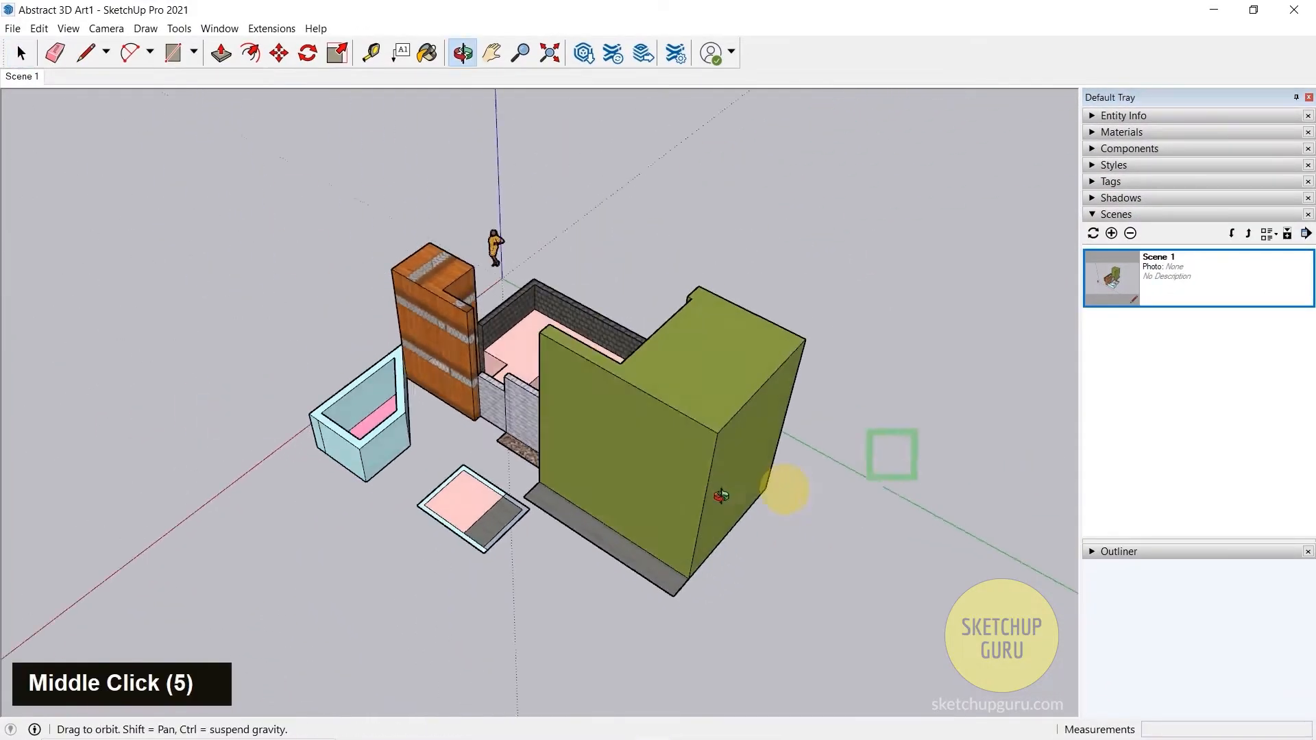
middle_drag(784, 485, 288, 315)
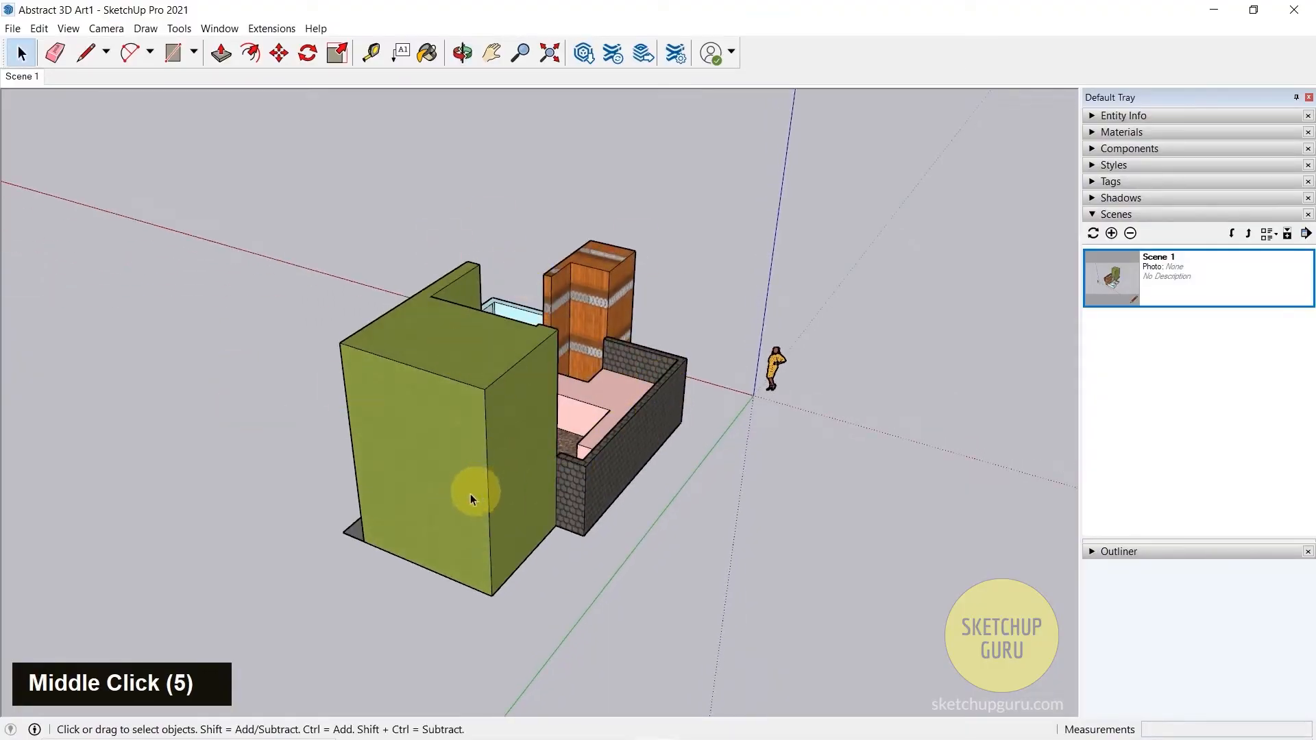
click(23, 81)
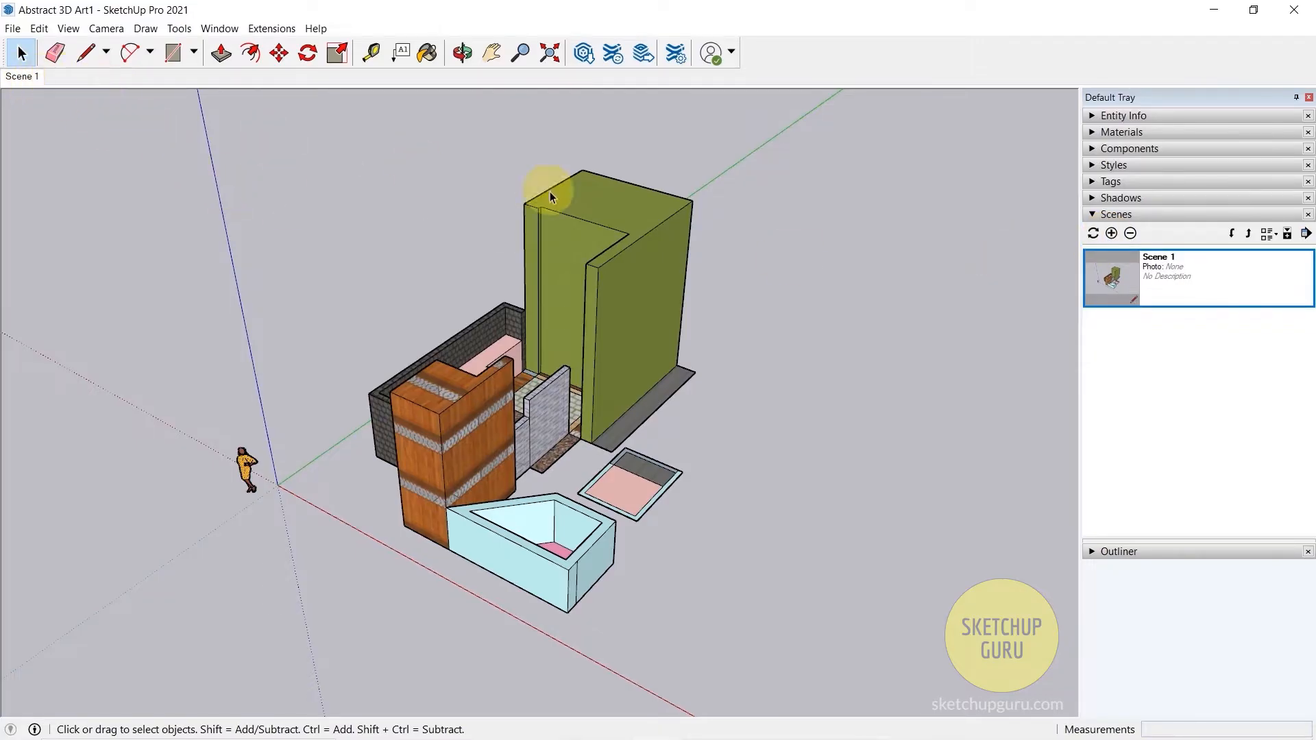
- Switch the camera to parallel projection and back to perspective to compare how each displays the model
middle_drag(761, 350, 656, 416)
scroll(700, 409, down, 1)
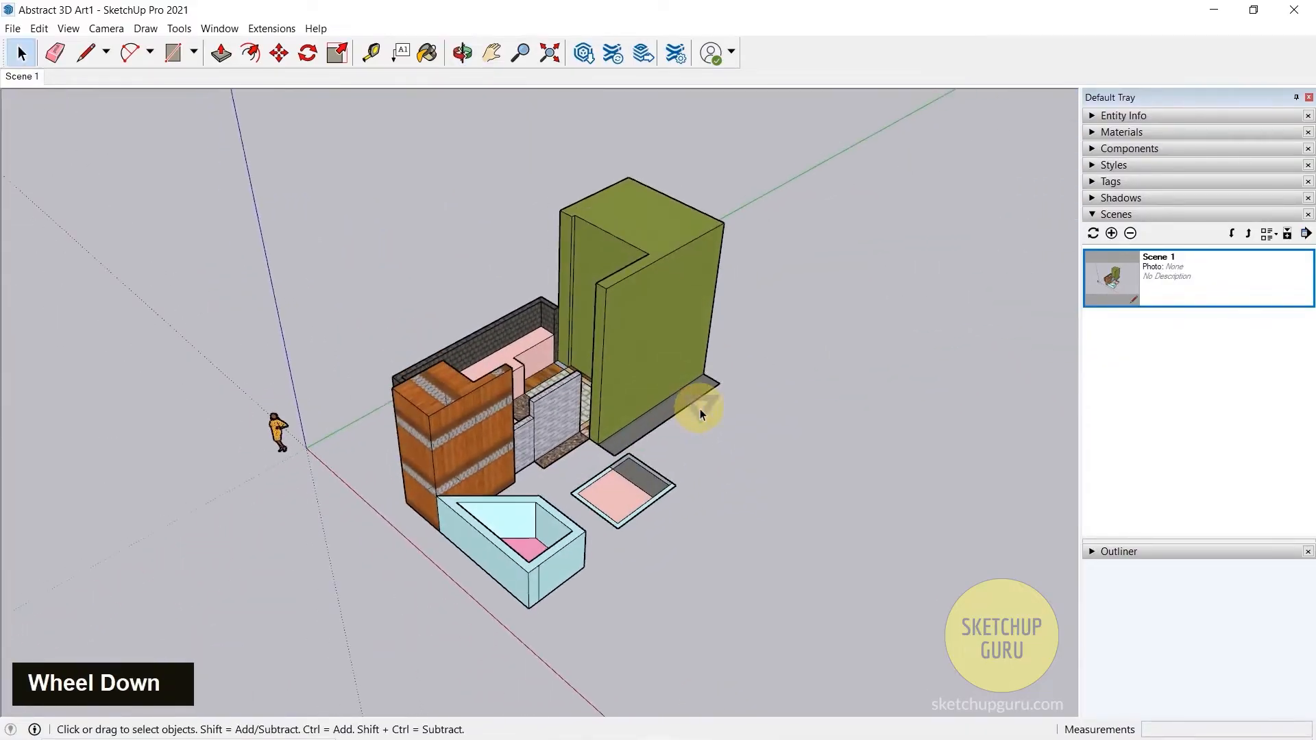
scroll(681, 356, up, 1)
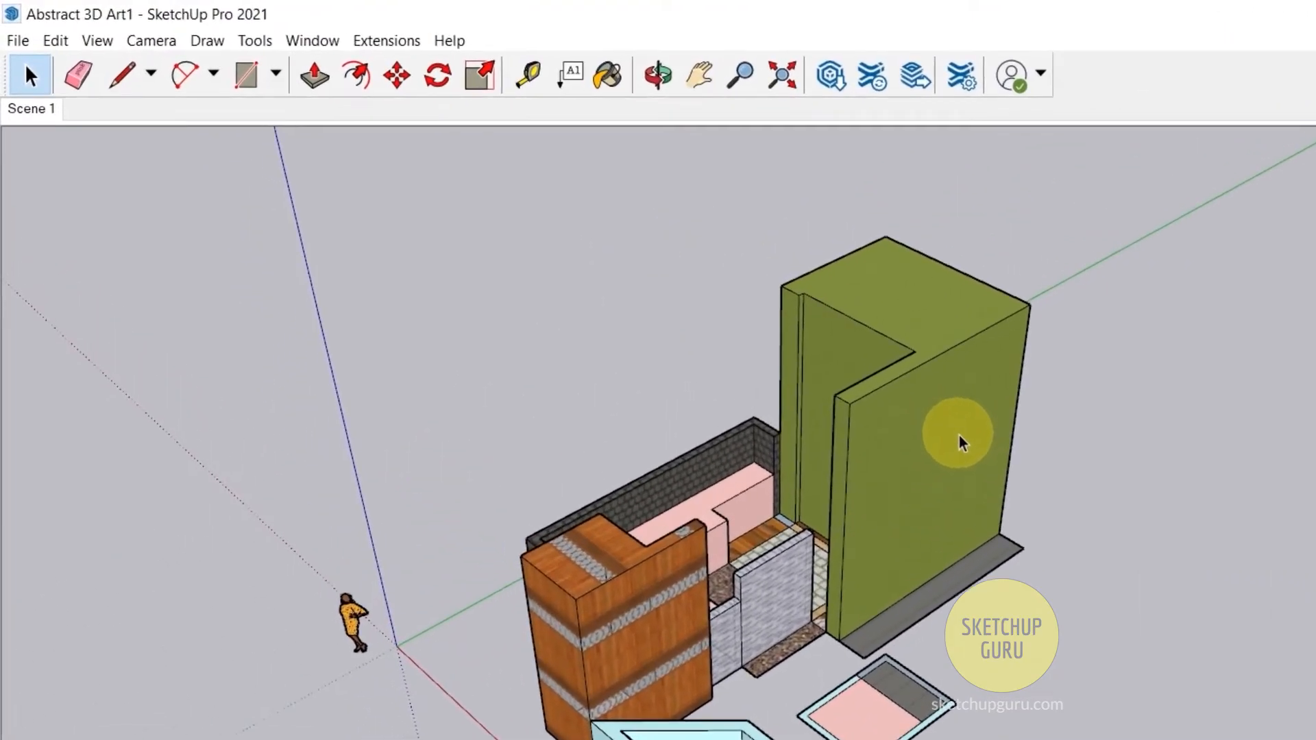
click(158, 42)
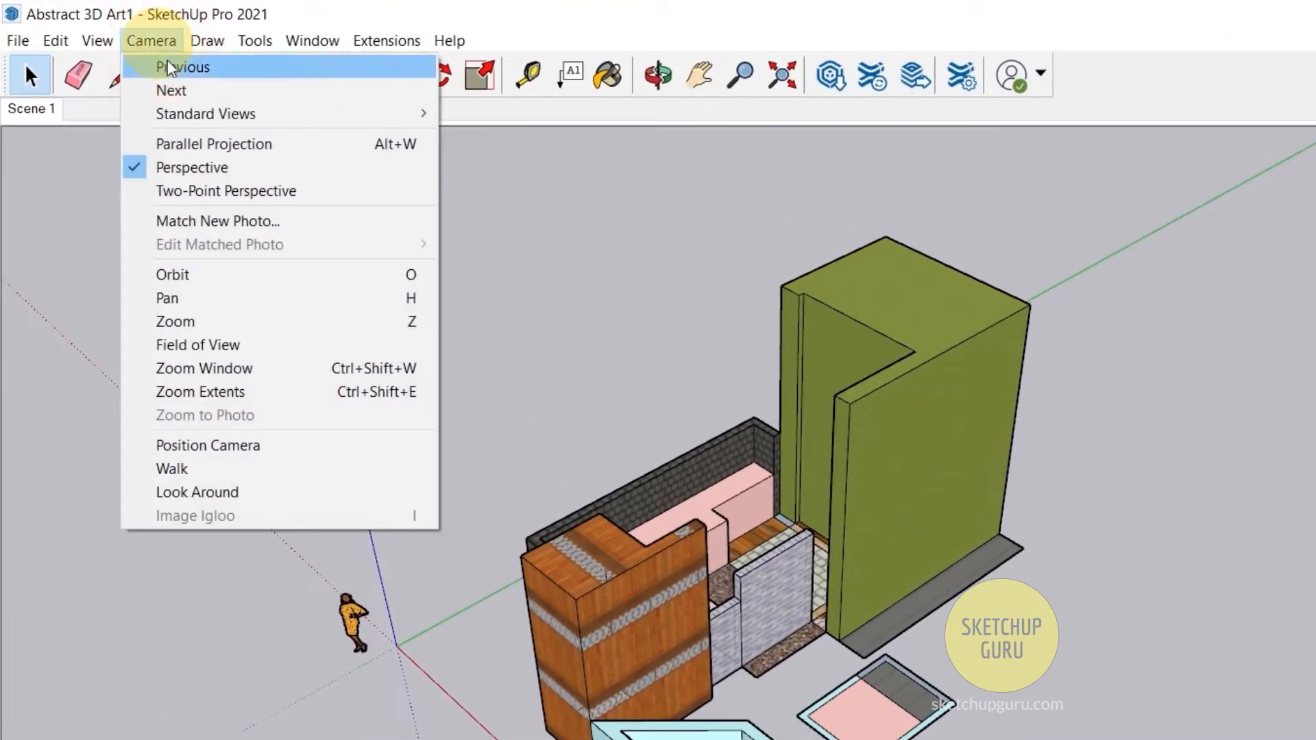
click(211, 143)
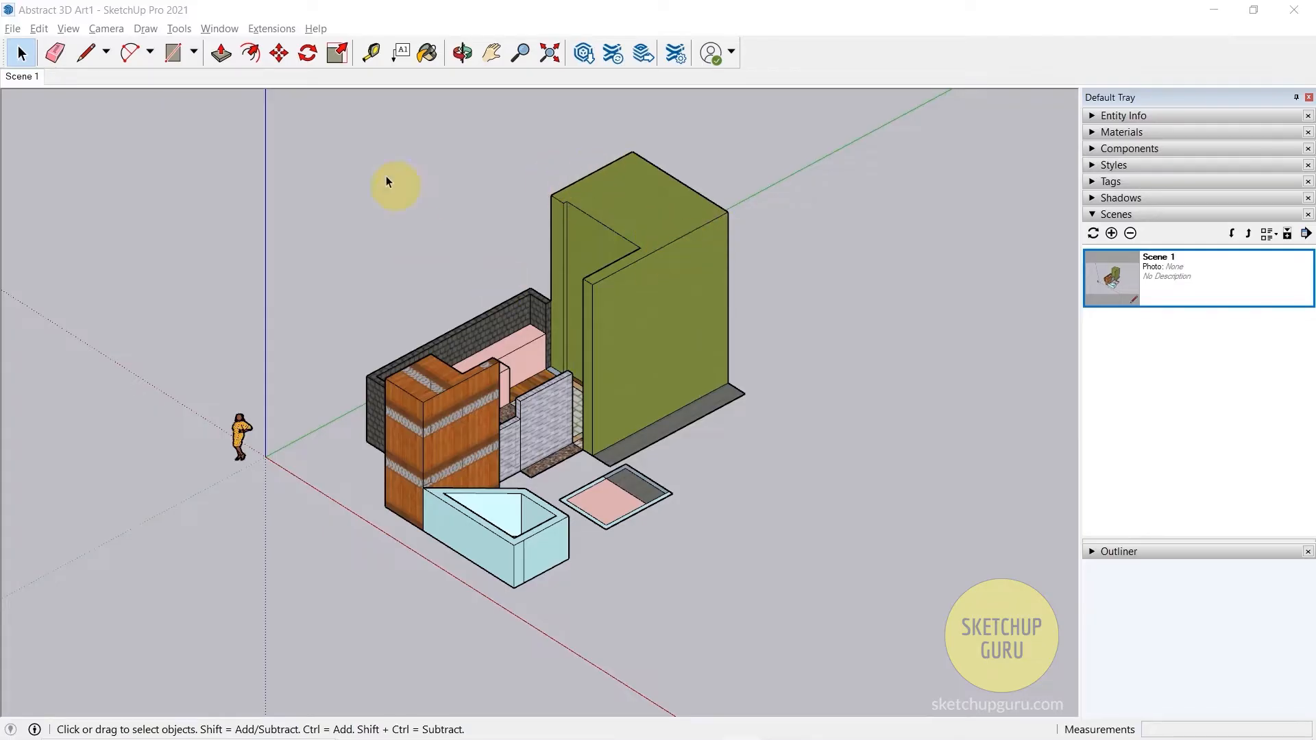
click(109, 31)
click(136, 114)
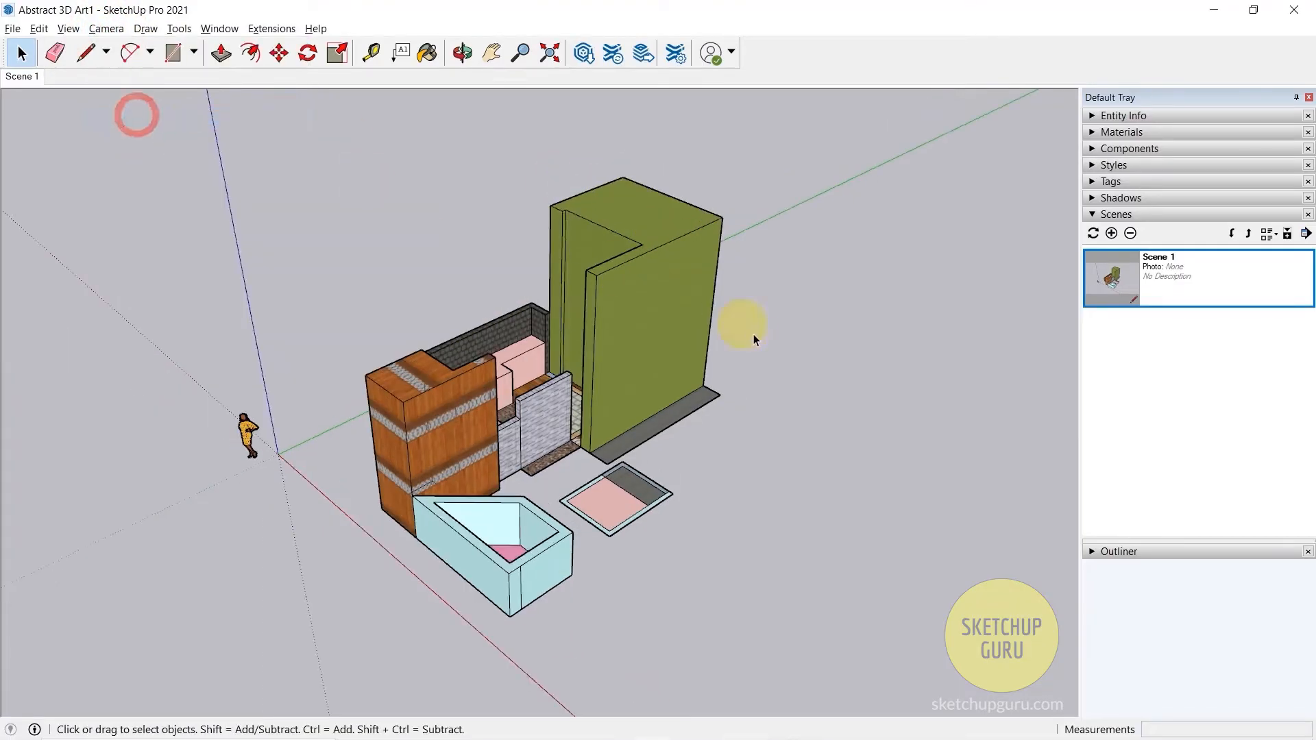
middle_drag(797, 387, 623, 322)
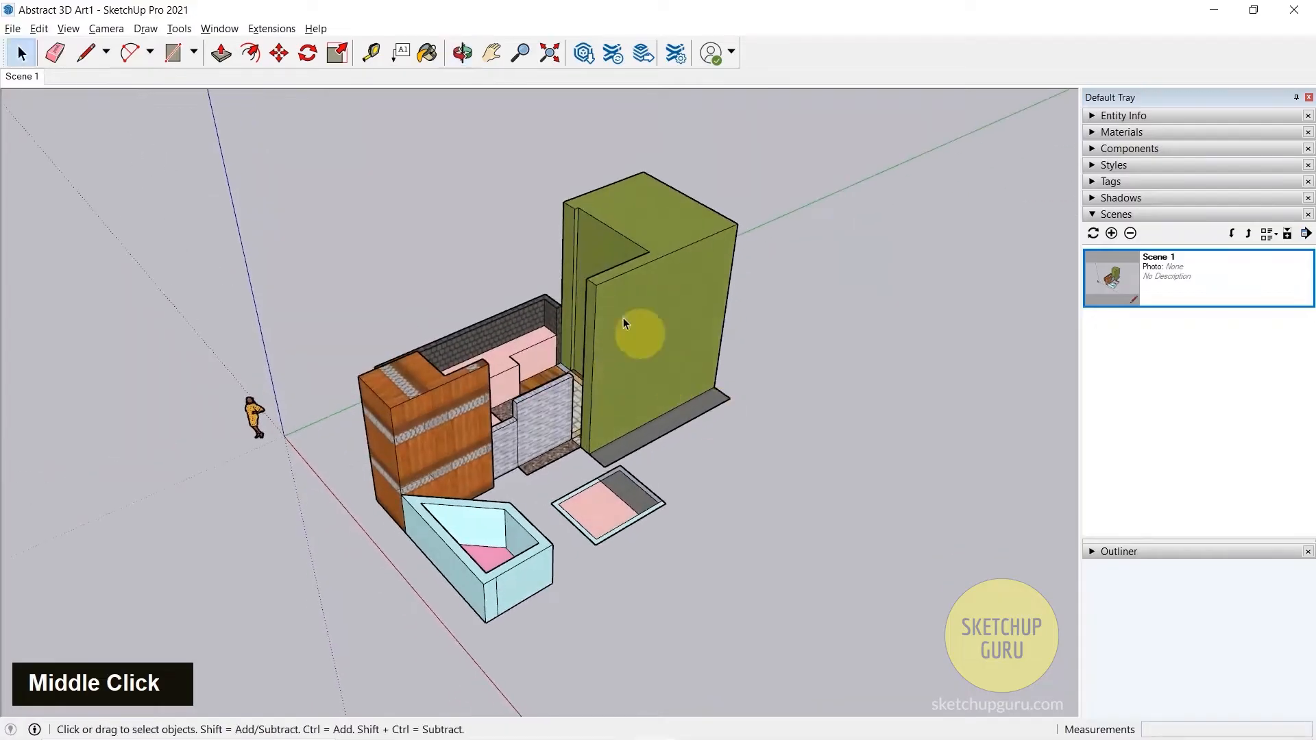
scroll(611, 274, down, 2)
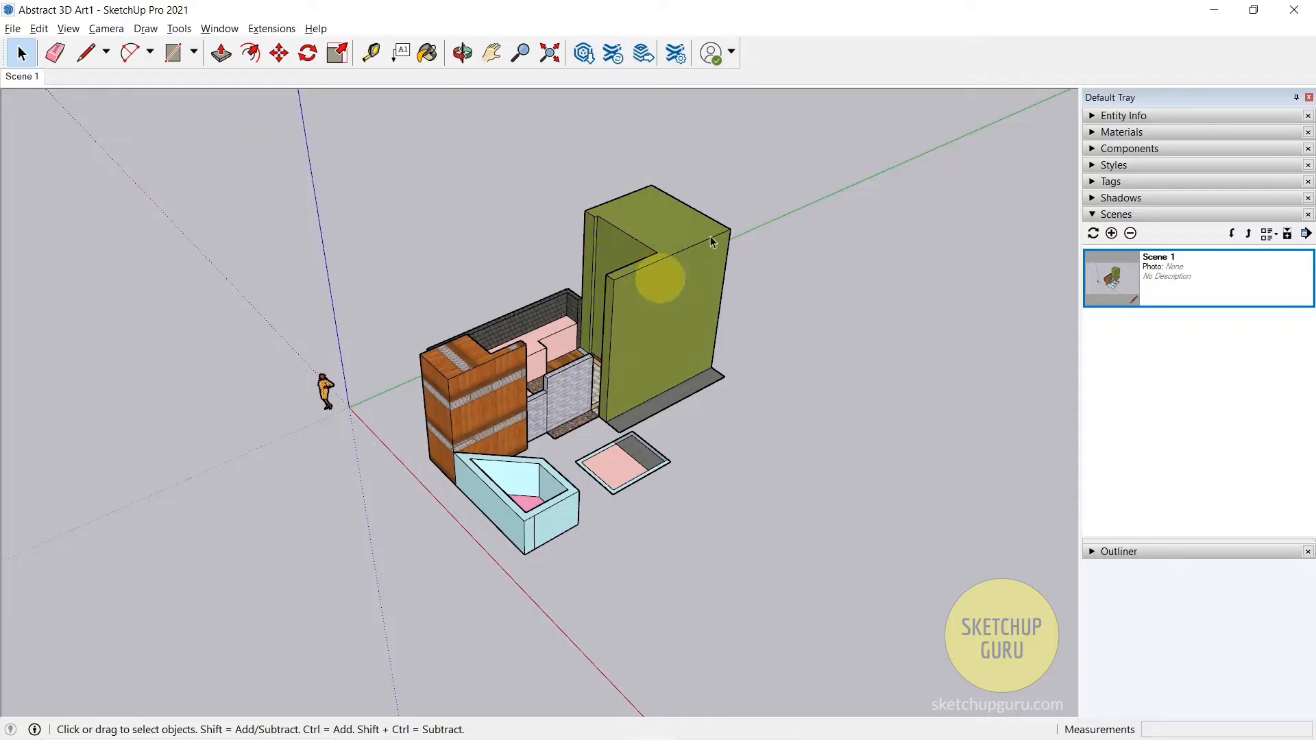
- Set the camera to parallel projection and inspect the model from a higher angle
click(107, 28)
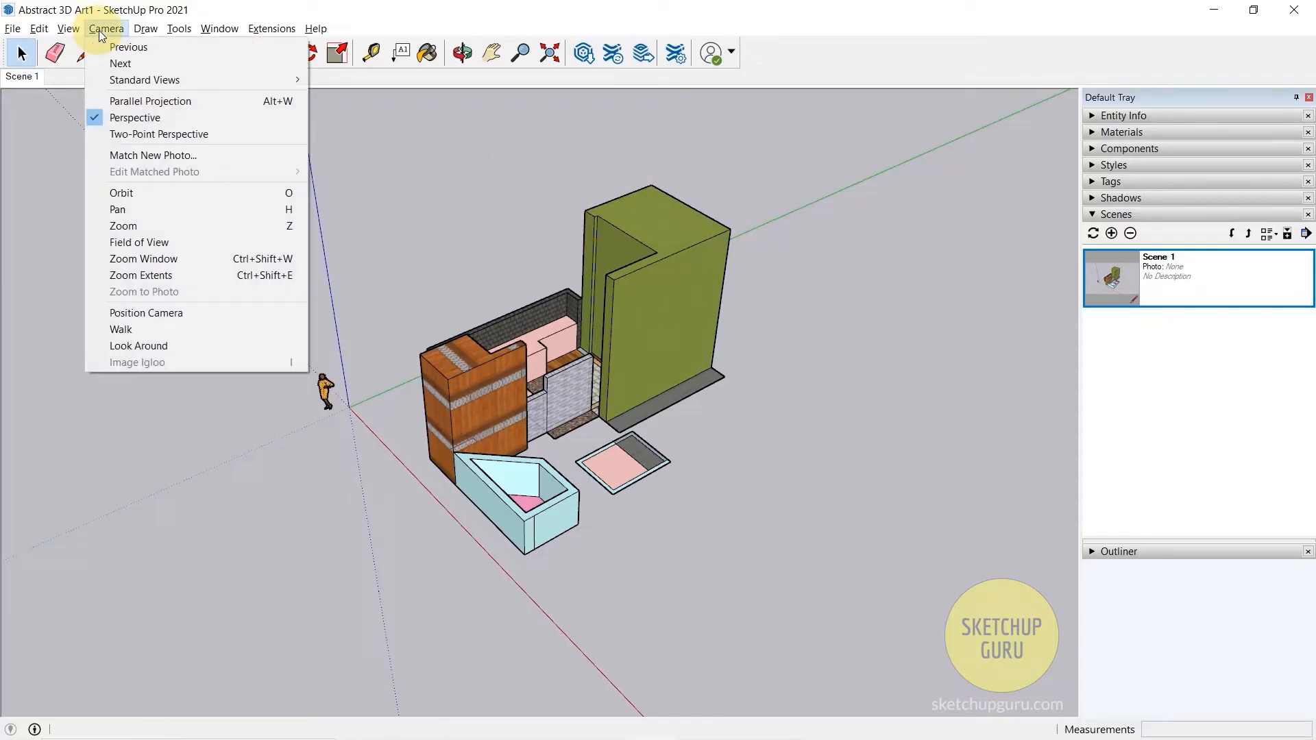
click(138, 102)
middle_drag(893, 356, 623, 240)
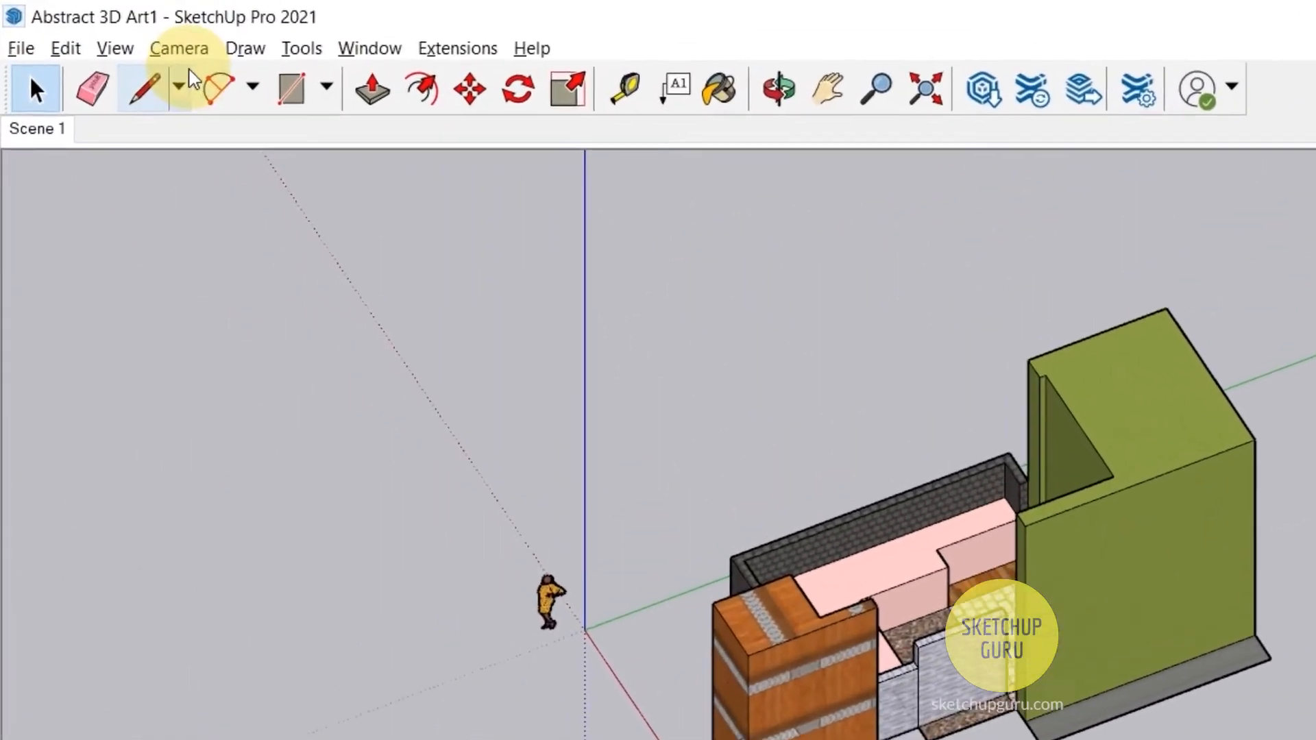
- Show the model in the standard Top view, frame all of it and save this view as a new scene
click(107, 28)
mouse_move(255, 144)
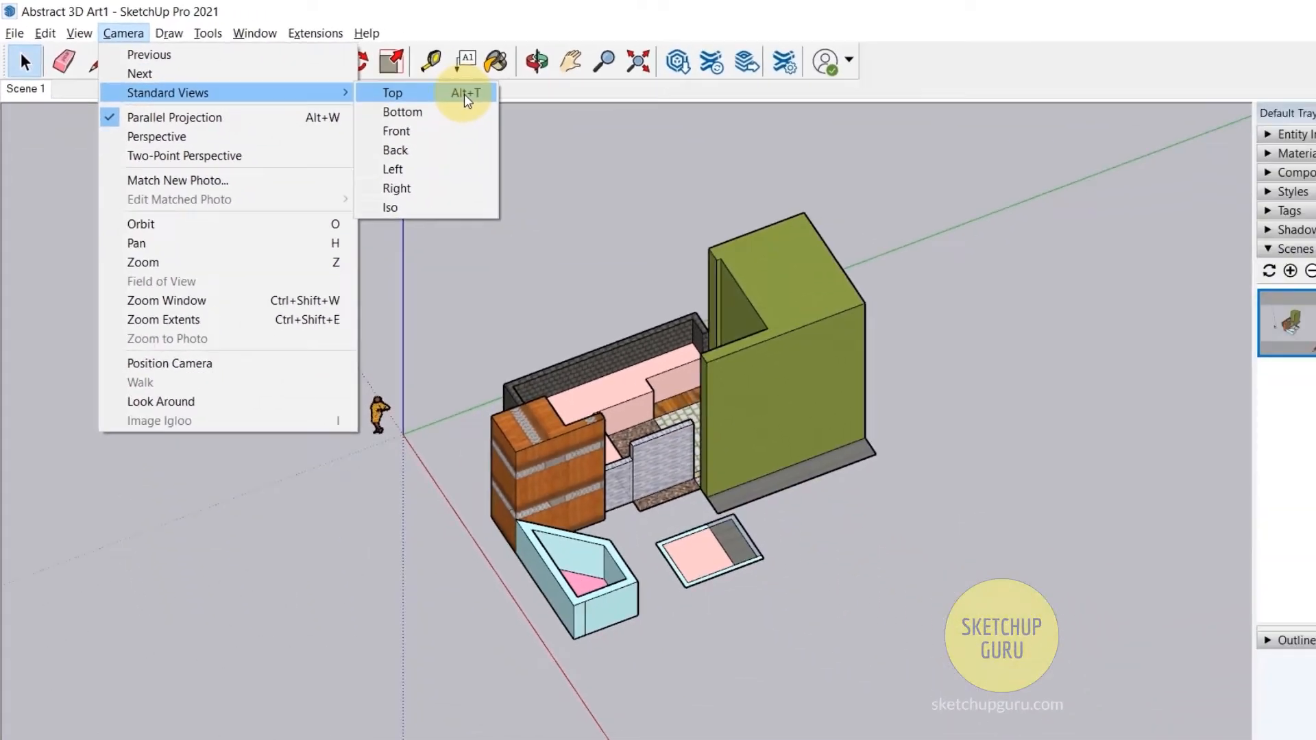
click(464, 93)
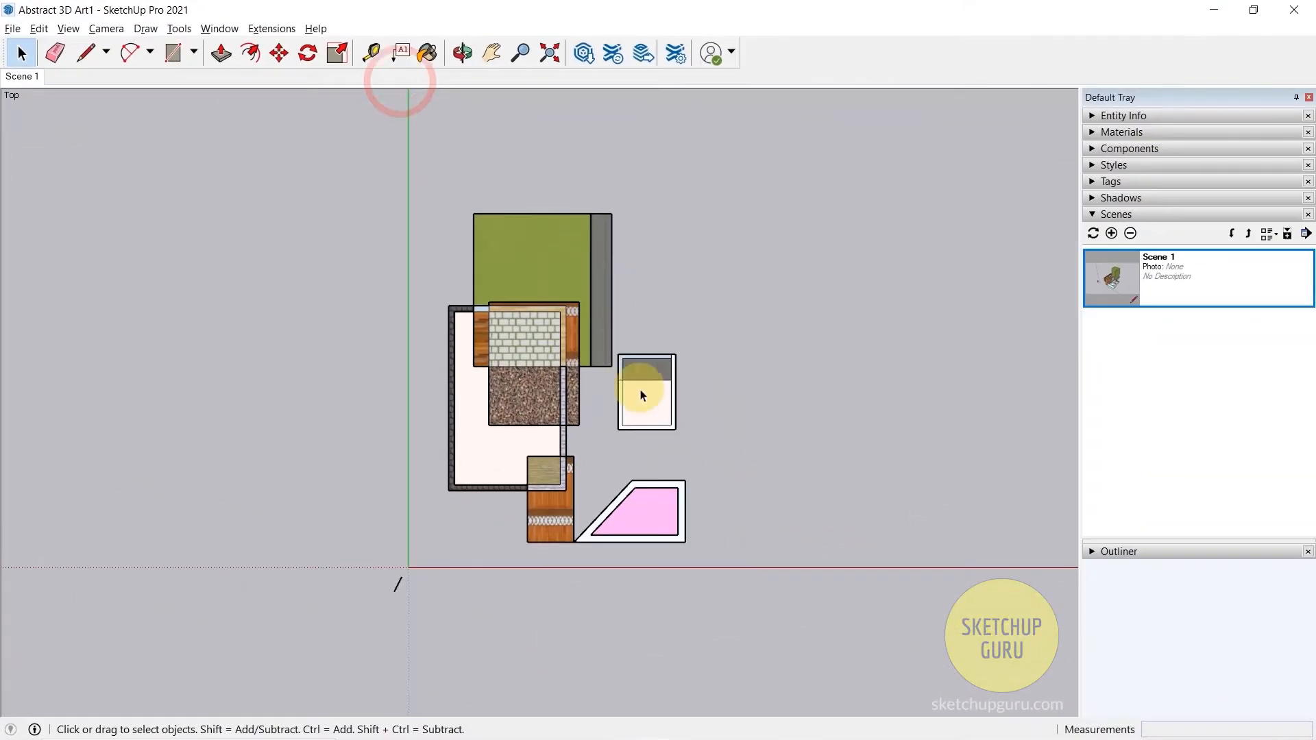
scroll(763, 368, down, 2)
scroll(647, 392, up, 5)
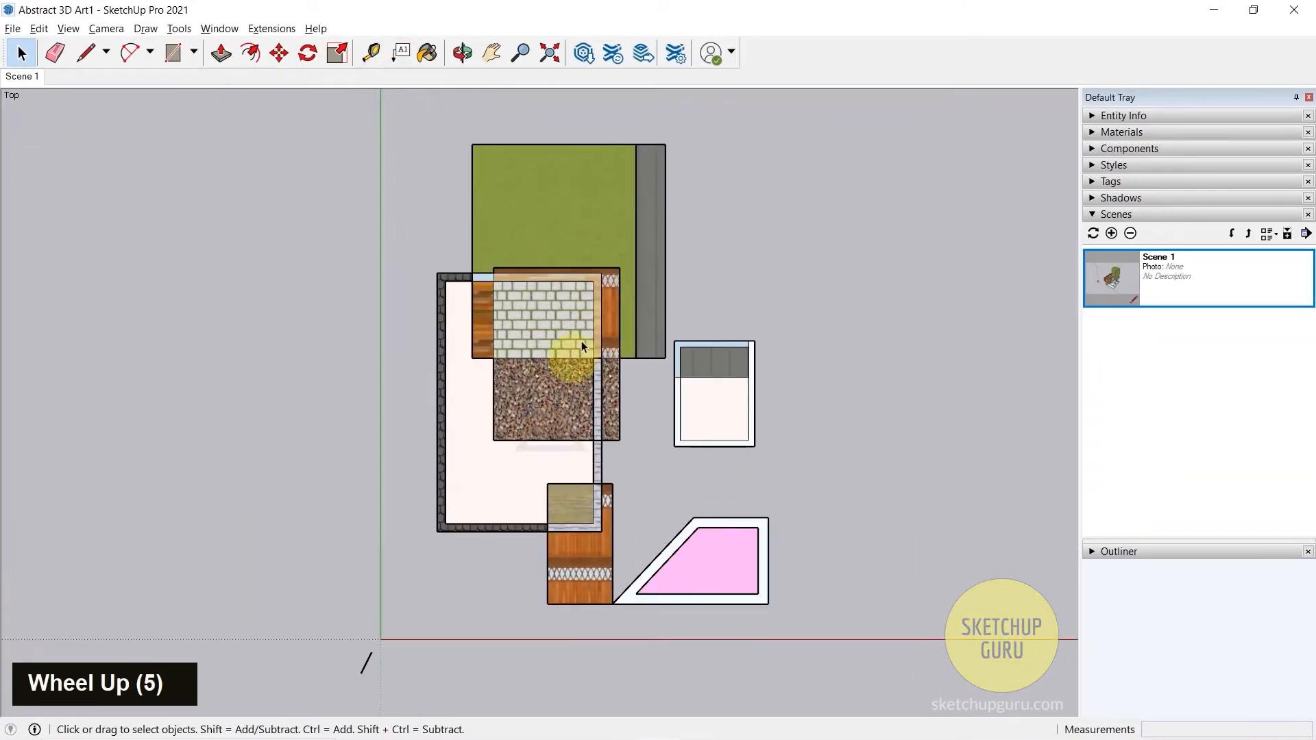
scroll(576, 430, down, 3)
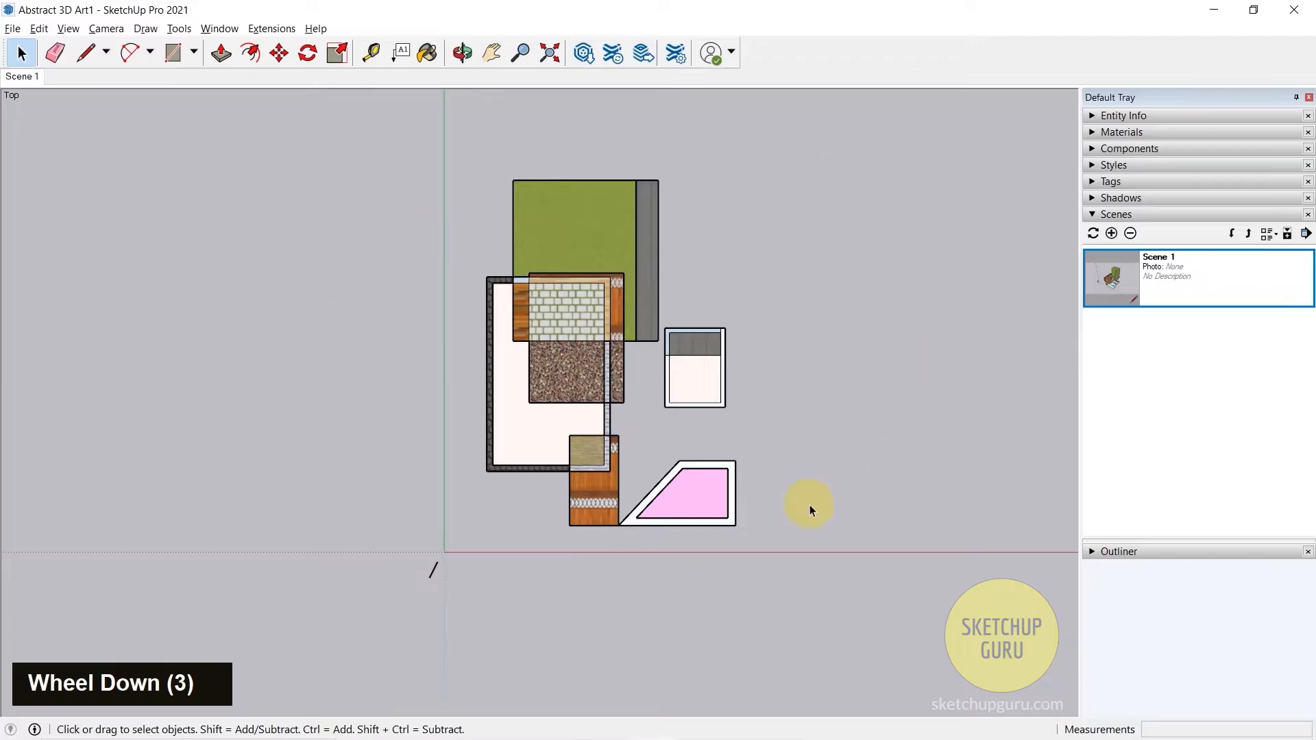
scroll(593, 408, up, 2)
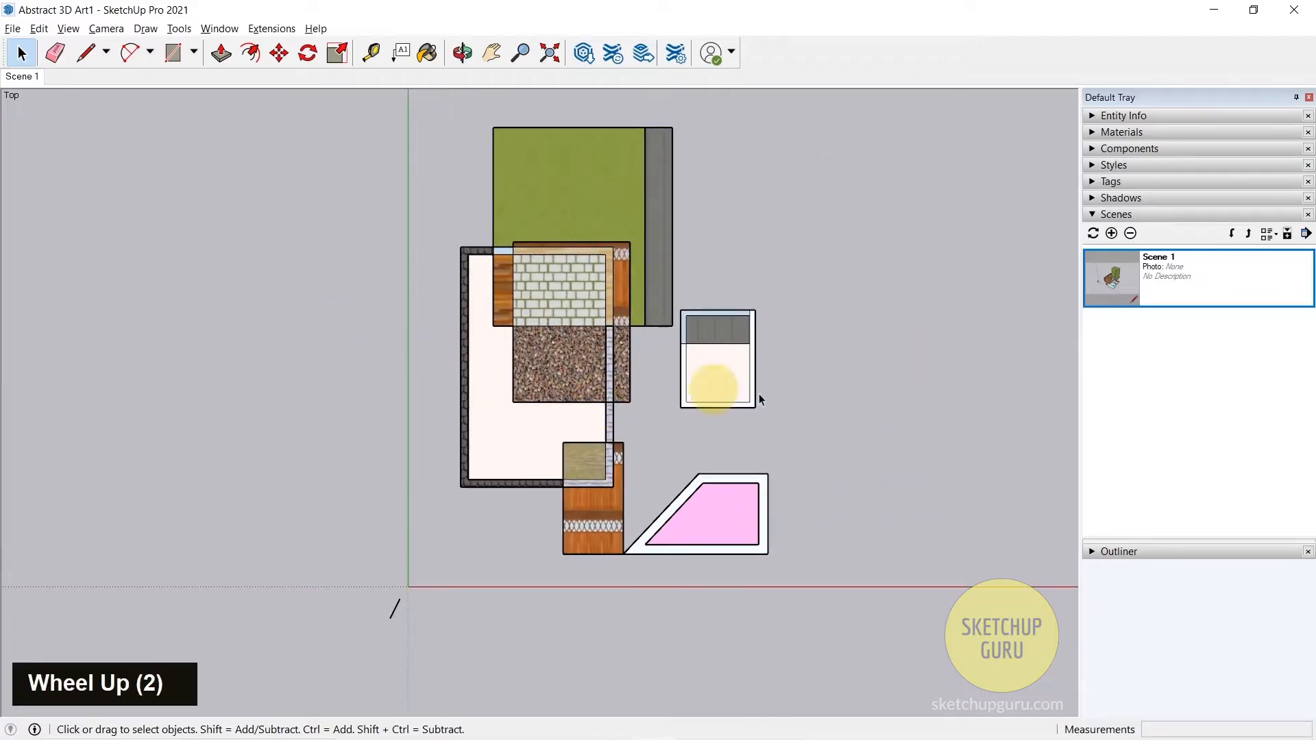
click(1111, 234)
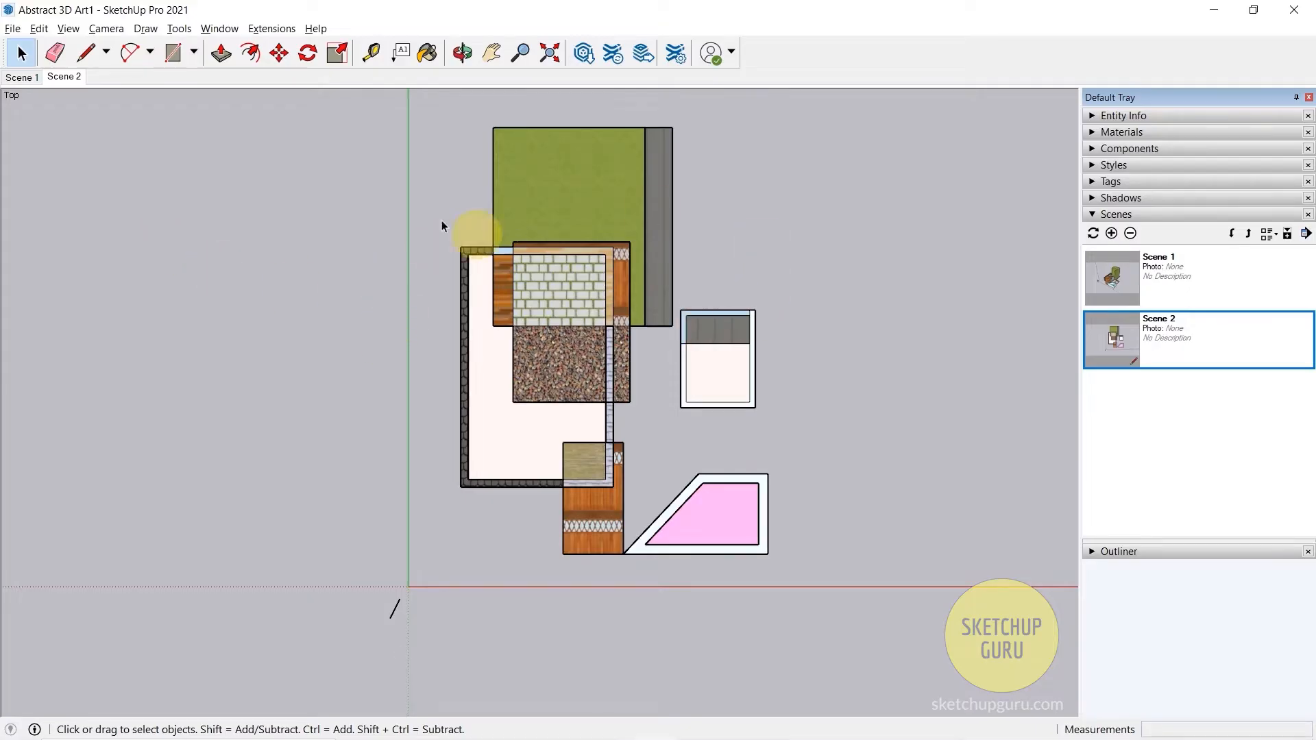
- Rename Scene 2 as Top View
right_click(61, 81)
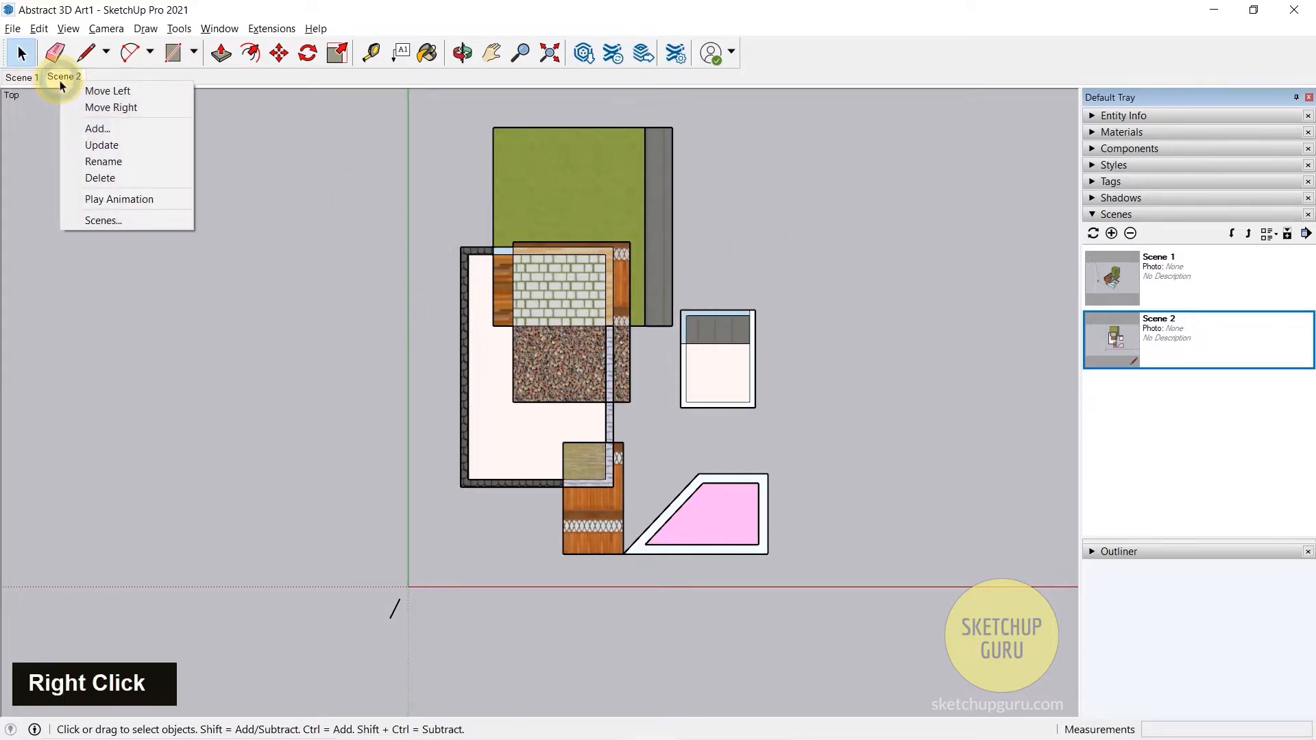
click(112, 162)
text(Top View)
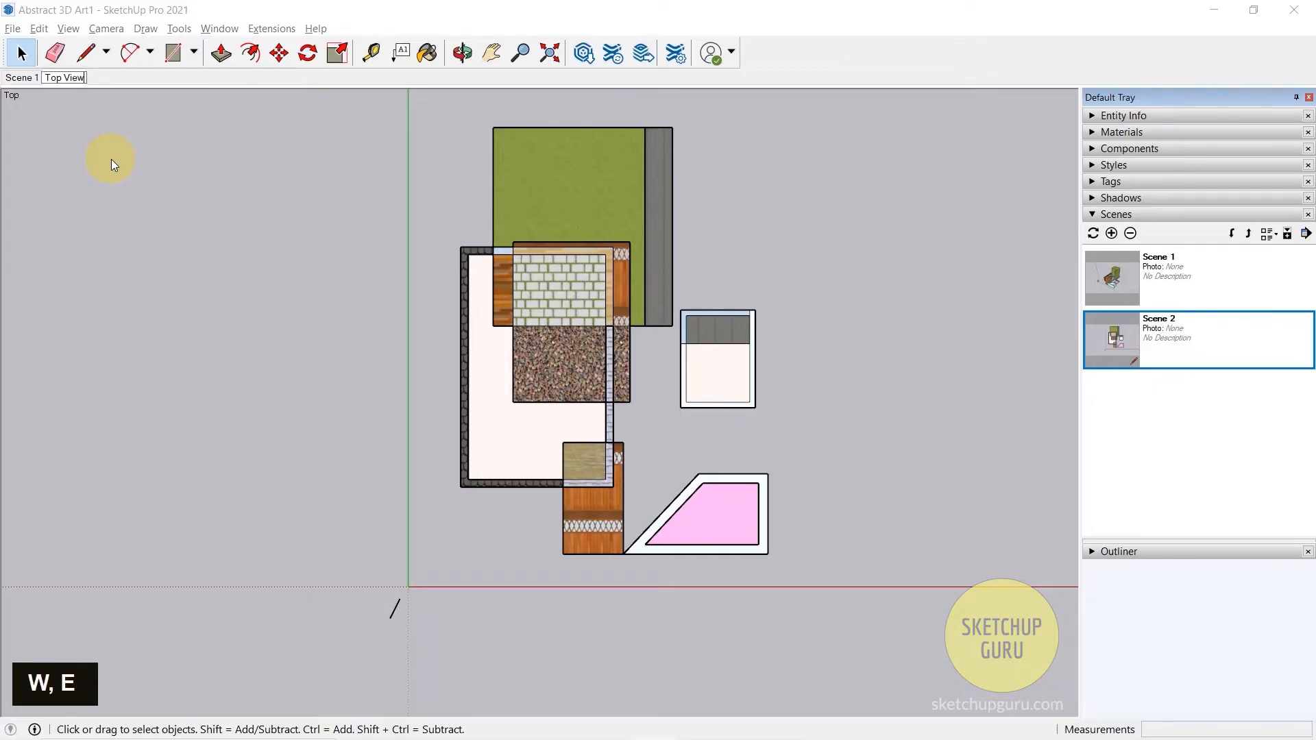
key(Return)
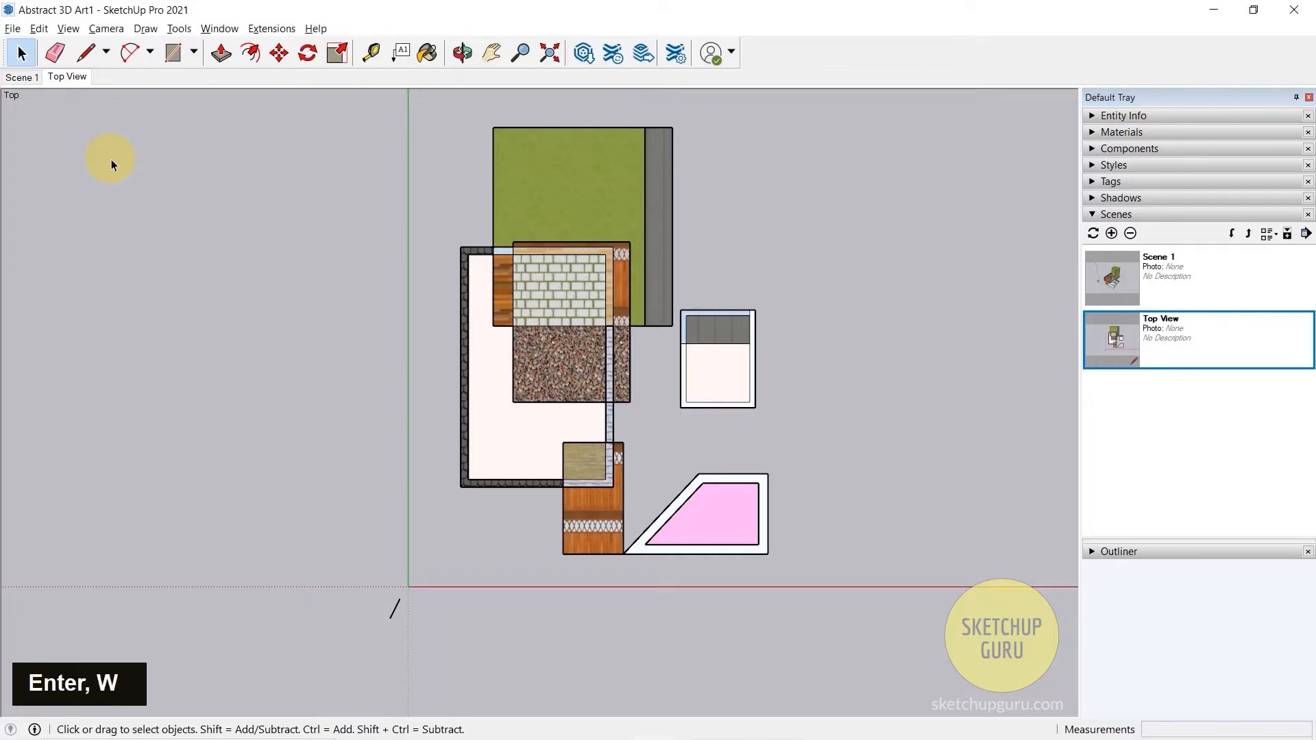
- Recall Scene 1 and return to the Top View scene to compare the saved views
click(27, 80)
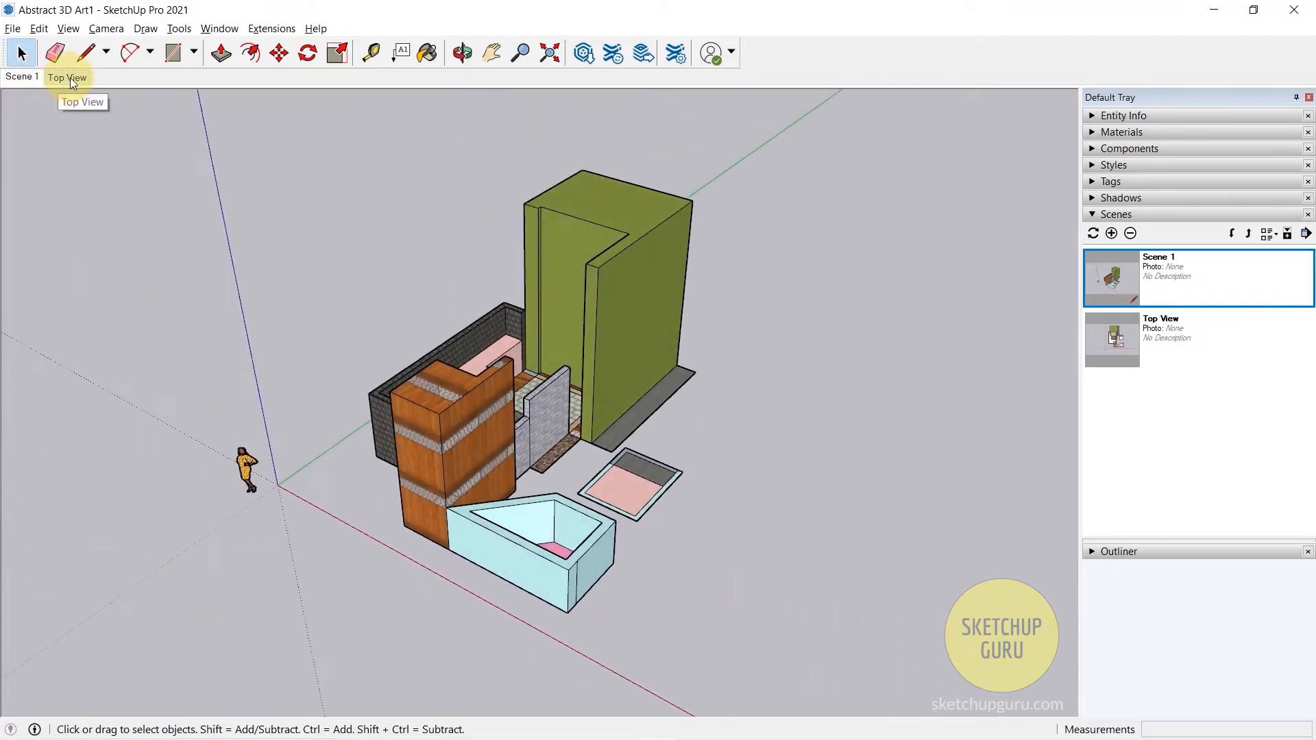
click(70, 78)
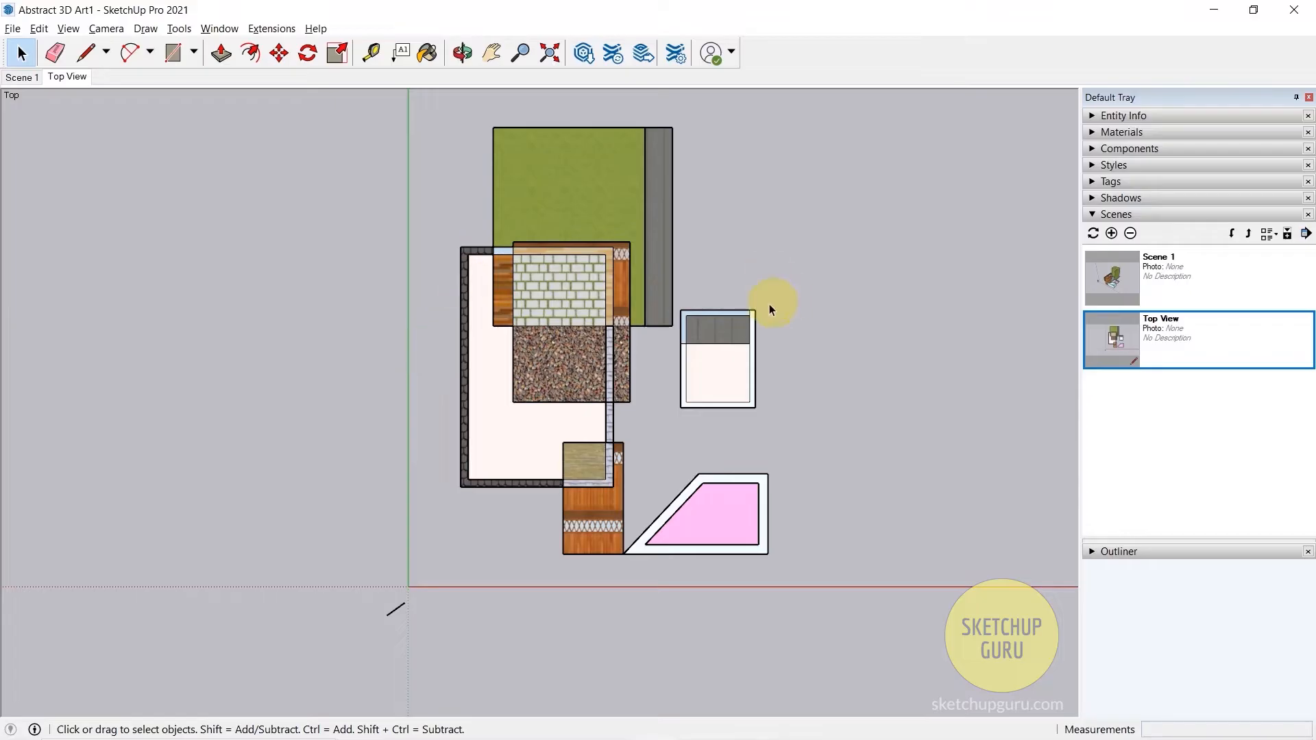
- Turn on shadows for the model and set the shadow time to 12:31 and the date to 07/04
click(68, 28)
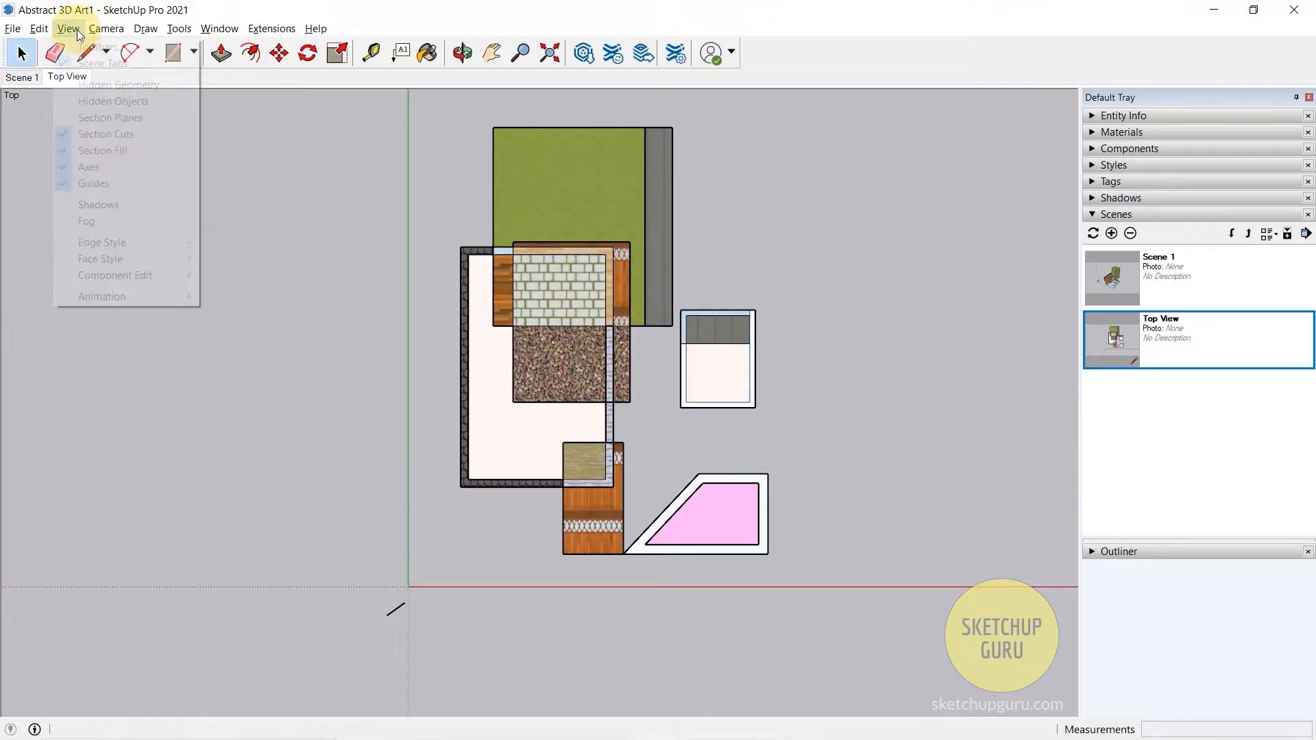
click(130, 203)
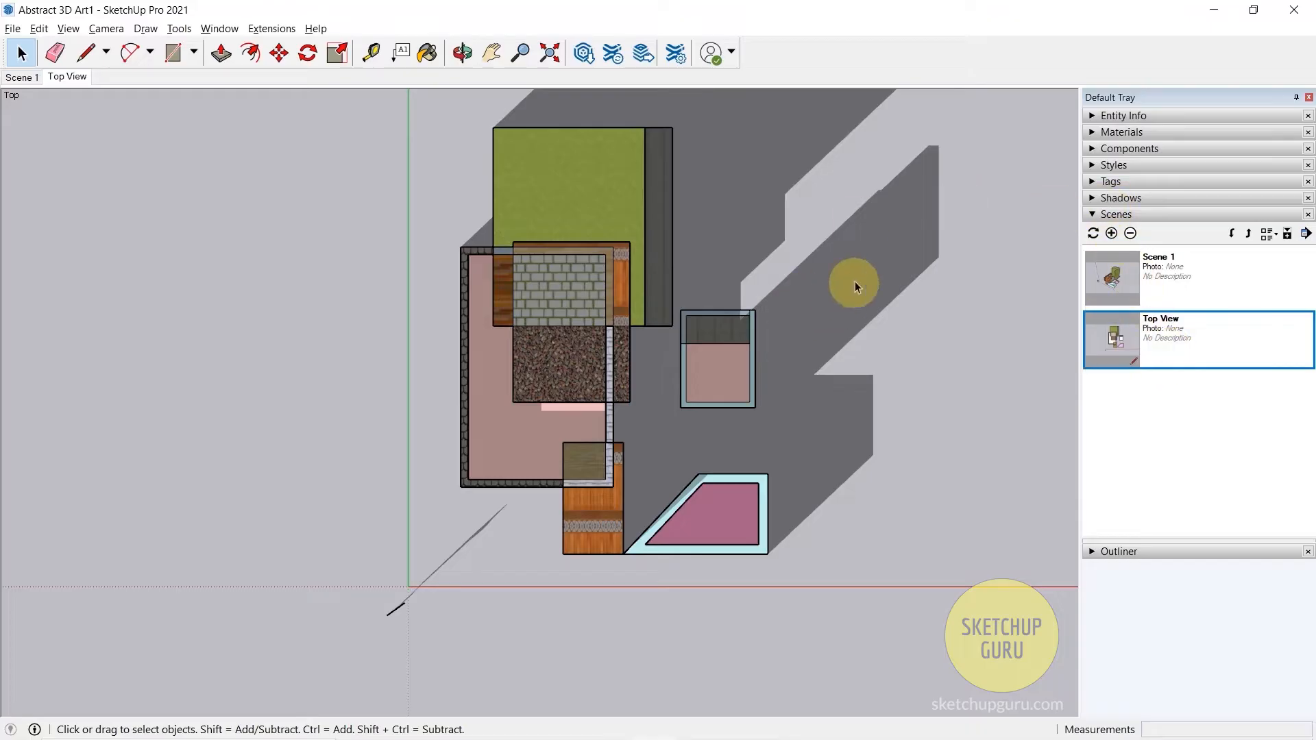
click(1105, 215)
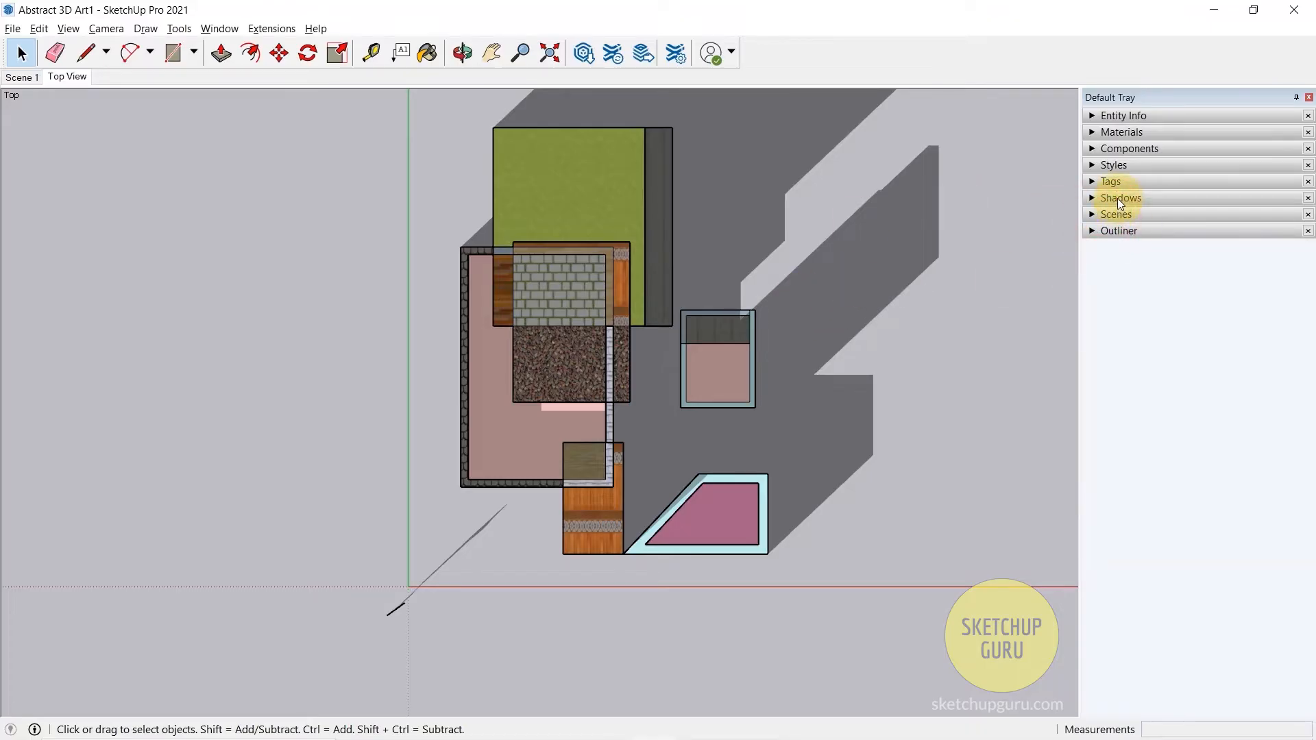
click(1113, 198)
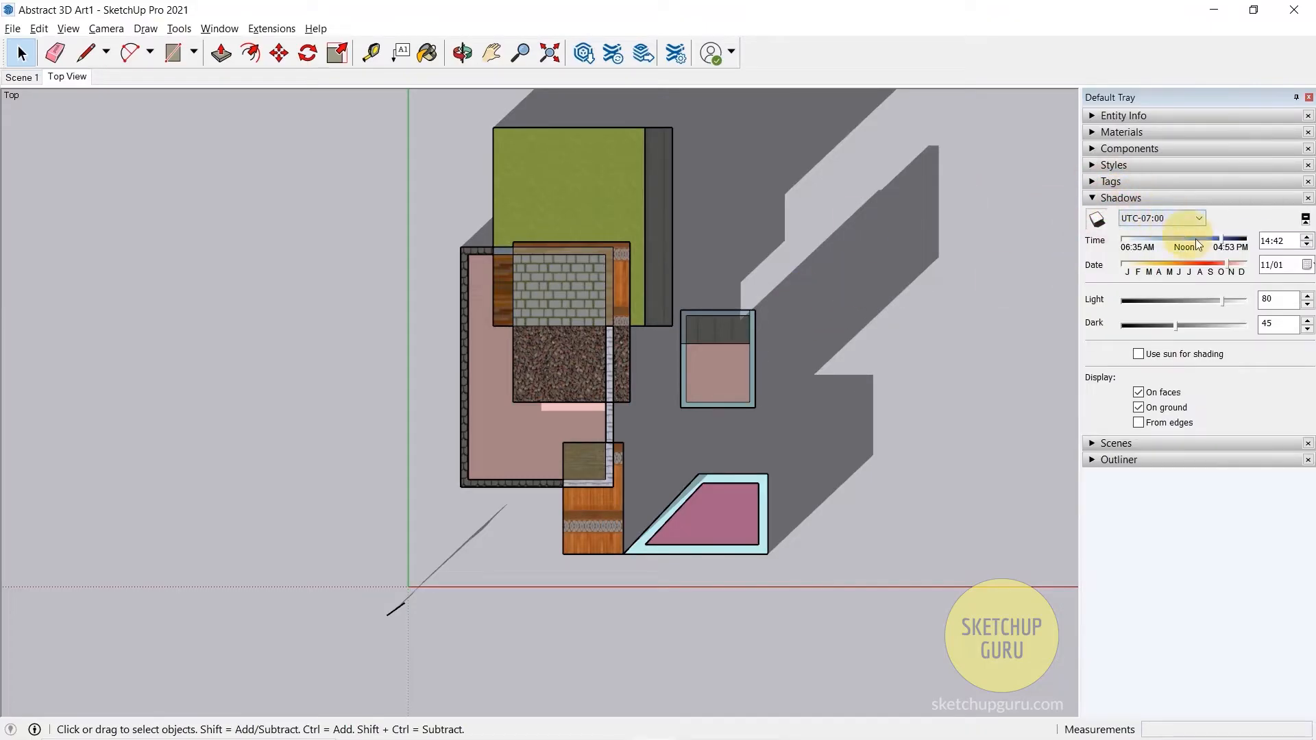
drag(1200, 263, 1190, 237)
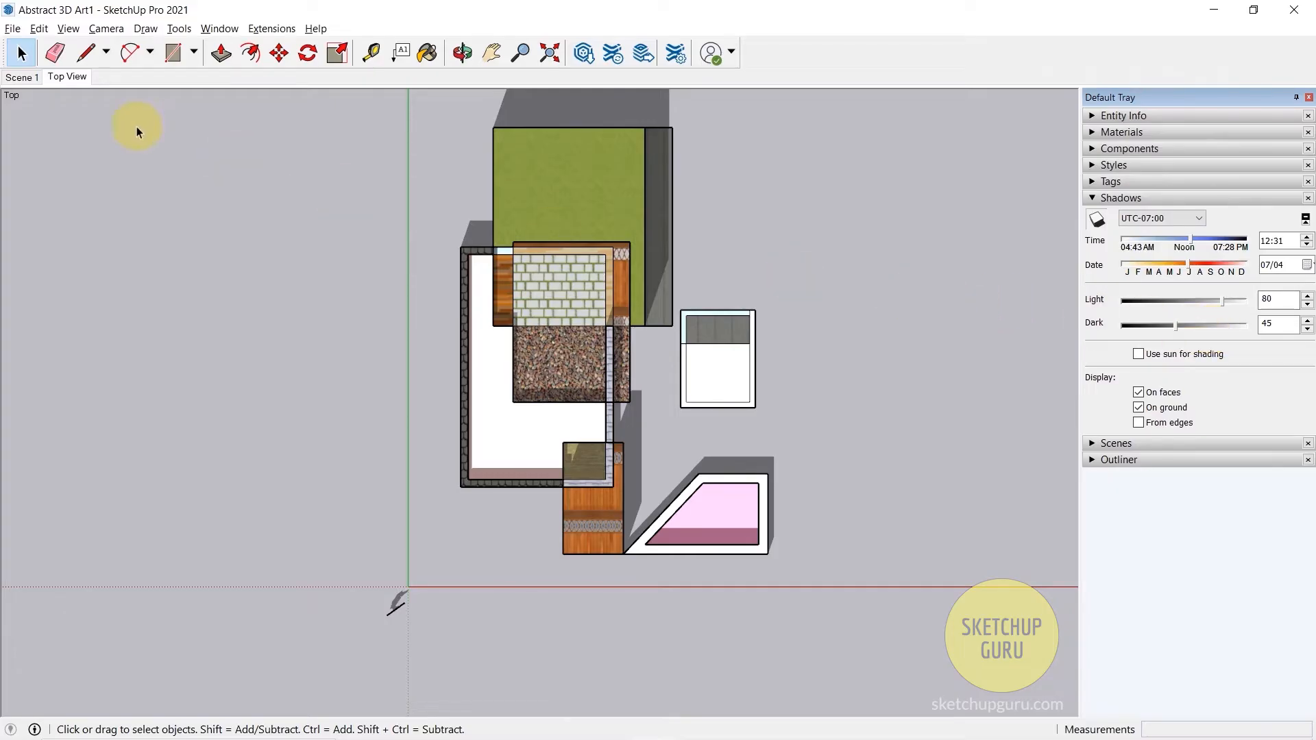
- Try to update the Top View scene with the current shadow settings and recall the scene
right_click(69, 81)
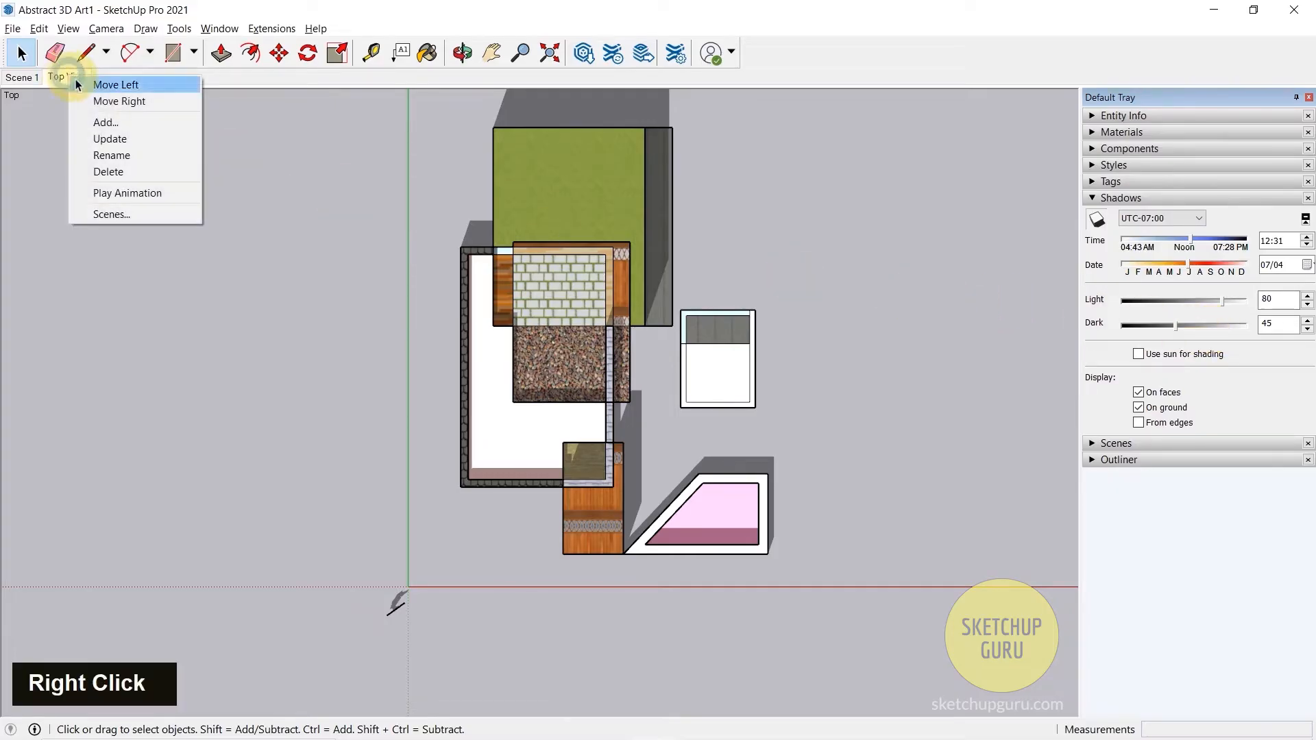
click(111, 140)
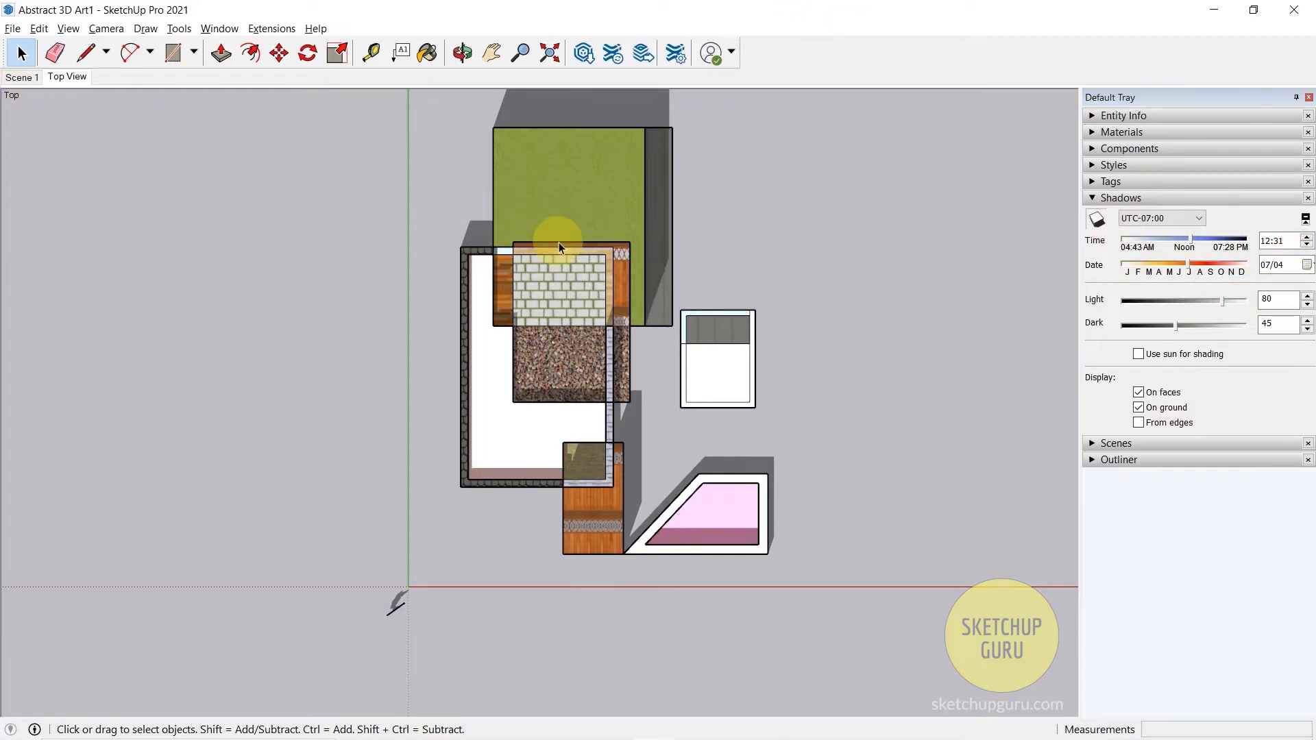
click(75, 78)
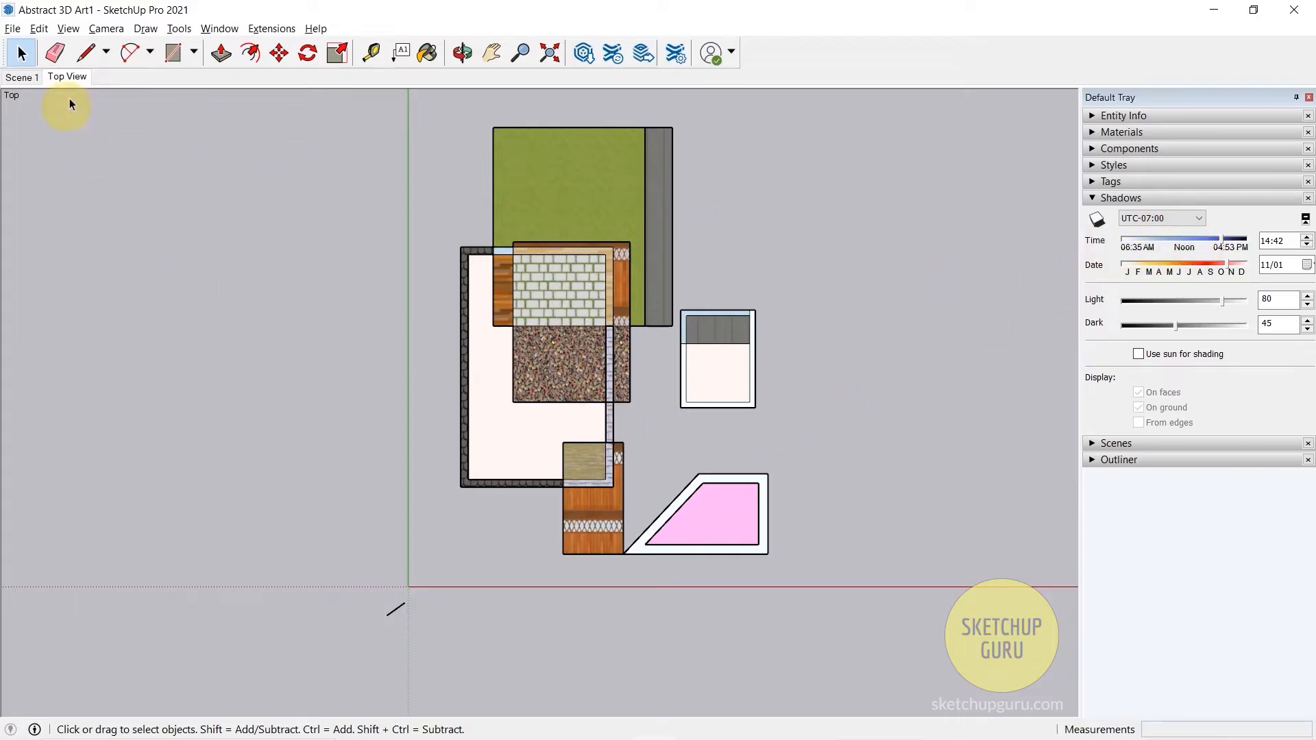
- Turn on shadows and set the shadow time to 12:42 and the date to 06/26
click(1182, 264)
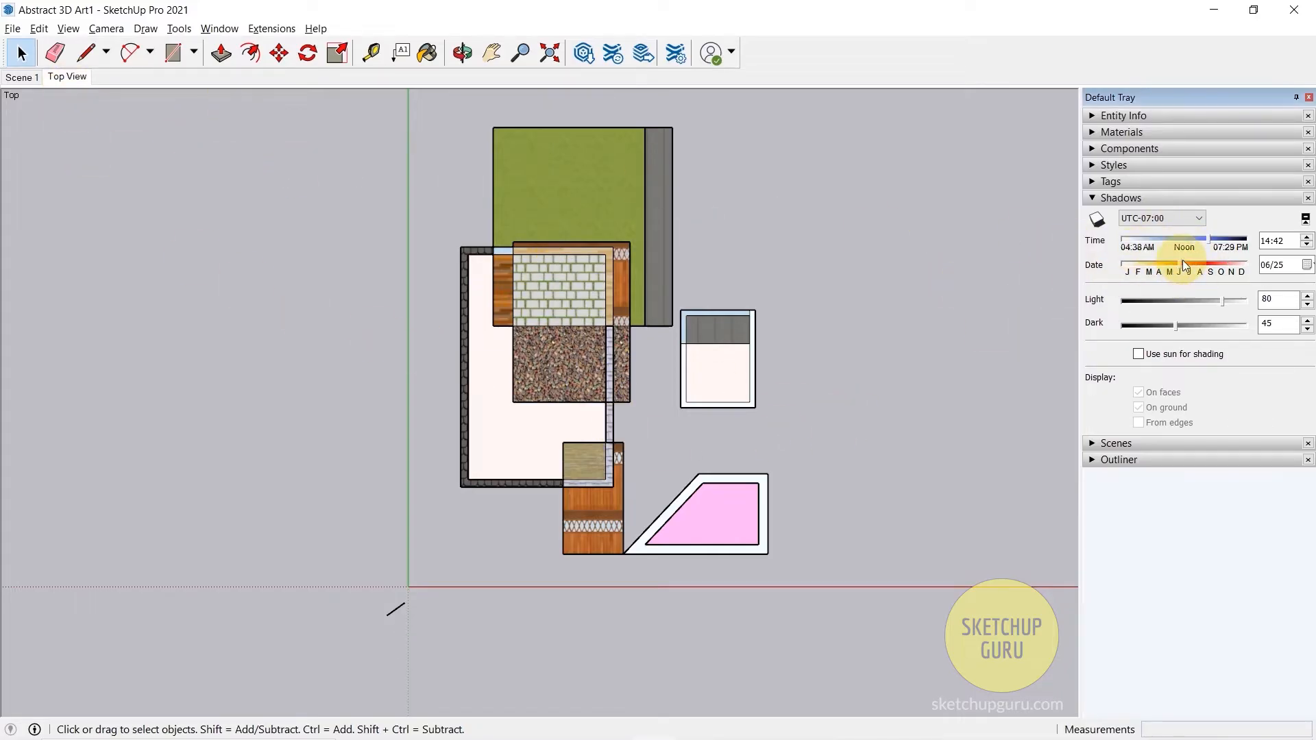
click(1184, 240)
click(79, 27)
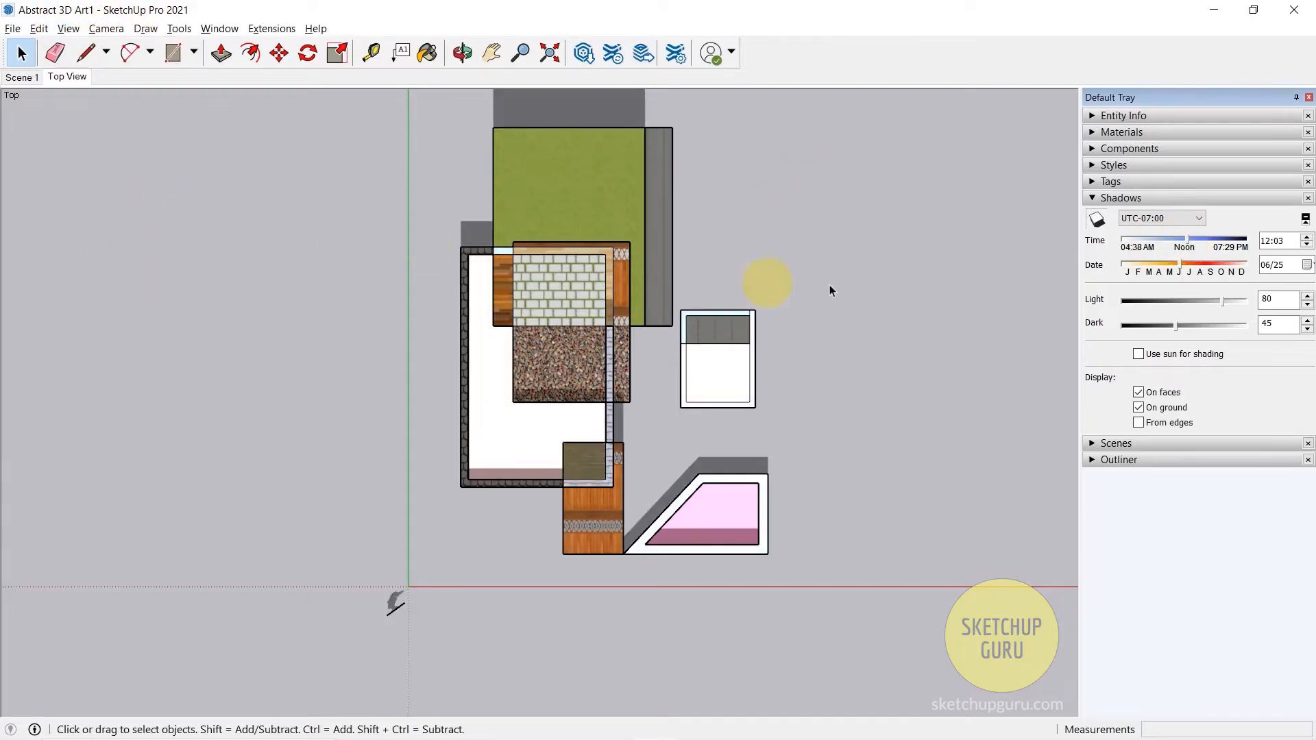
mouse_move(1179, 265)
mouse_down()
mouse_move(1167, 265)
mouse_move(1194, 238)
mouse_move(1180, 263)
mouse_up()
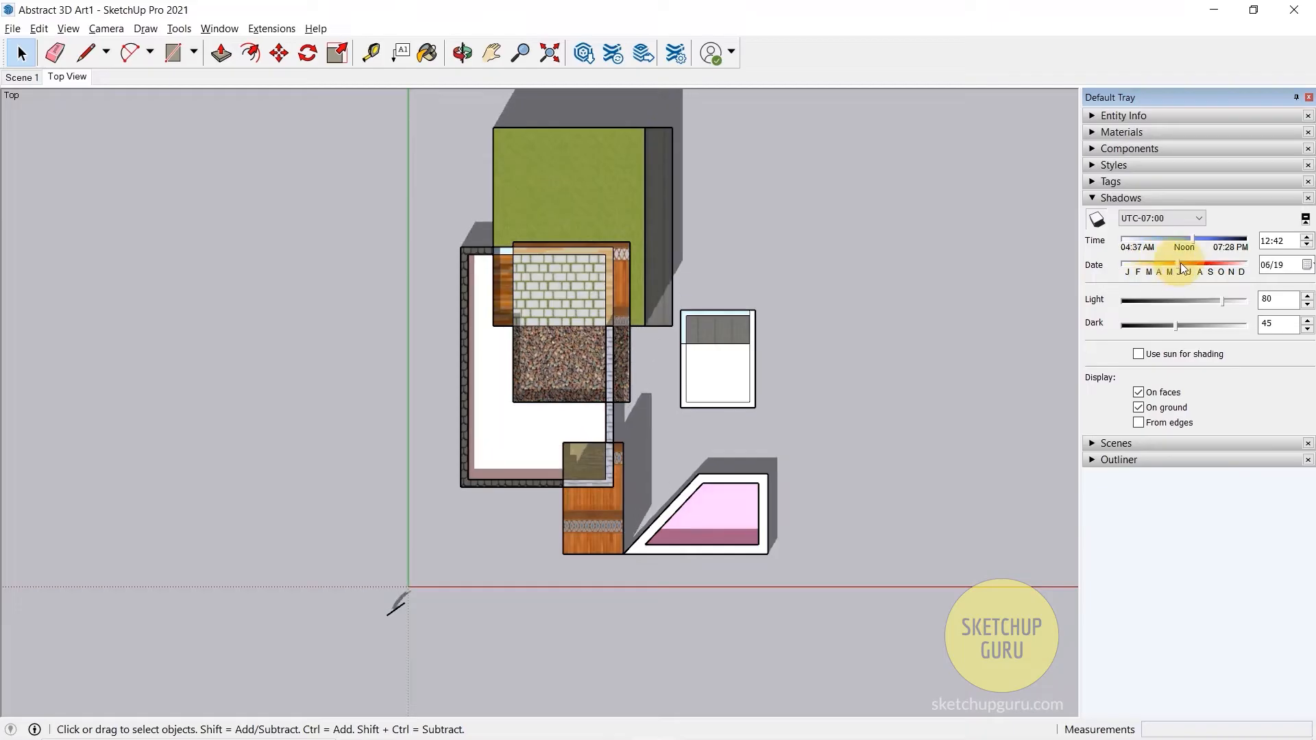
- Update the Top View scene with the current shadows and check it by recalling Scene 1 and Top View
right_click(66, 79)
click(103, 139)
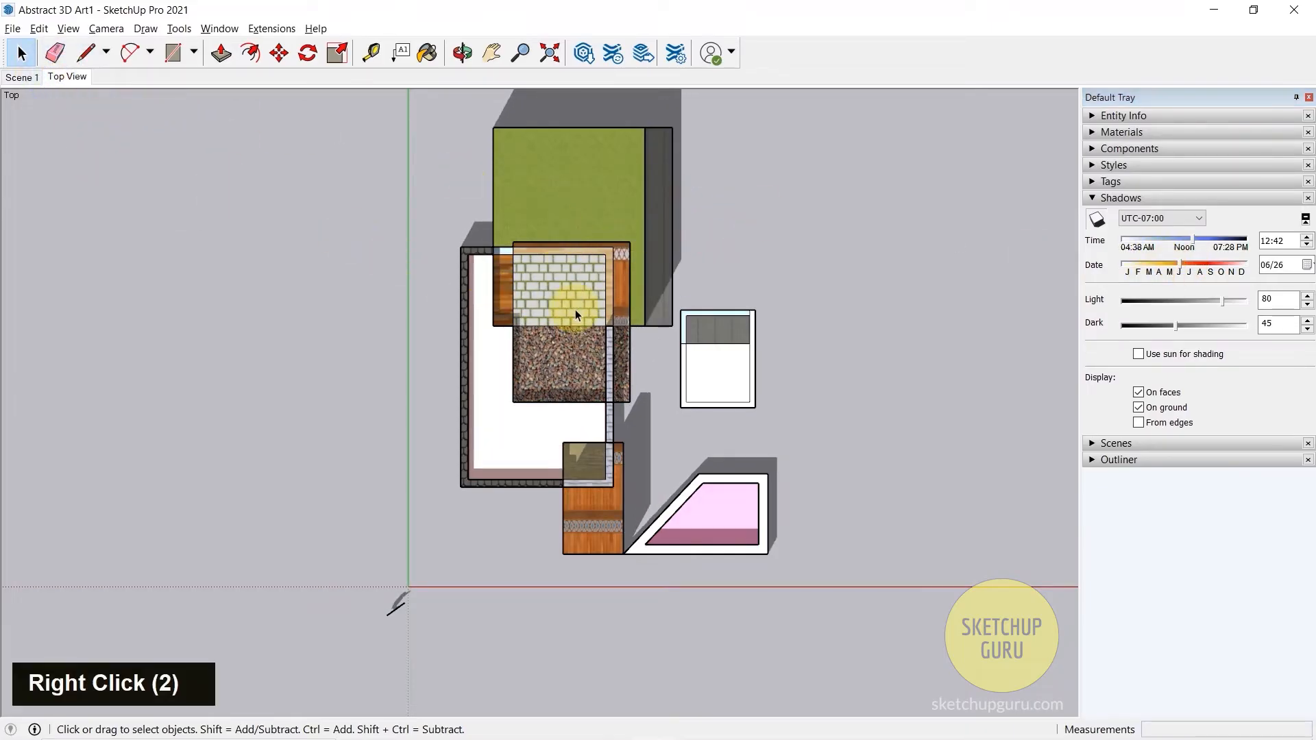
middle_drag(713, 390, 989, 473)
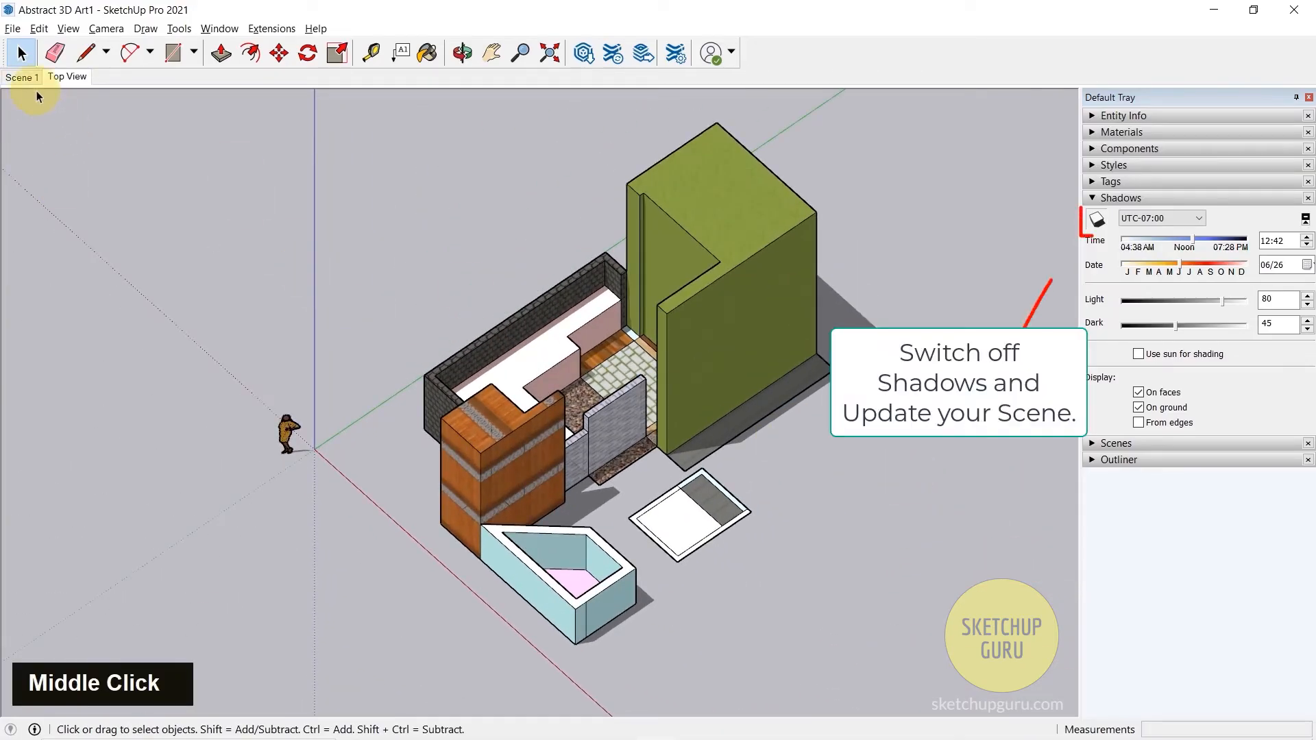
click(69, 78)
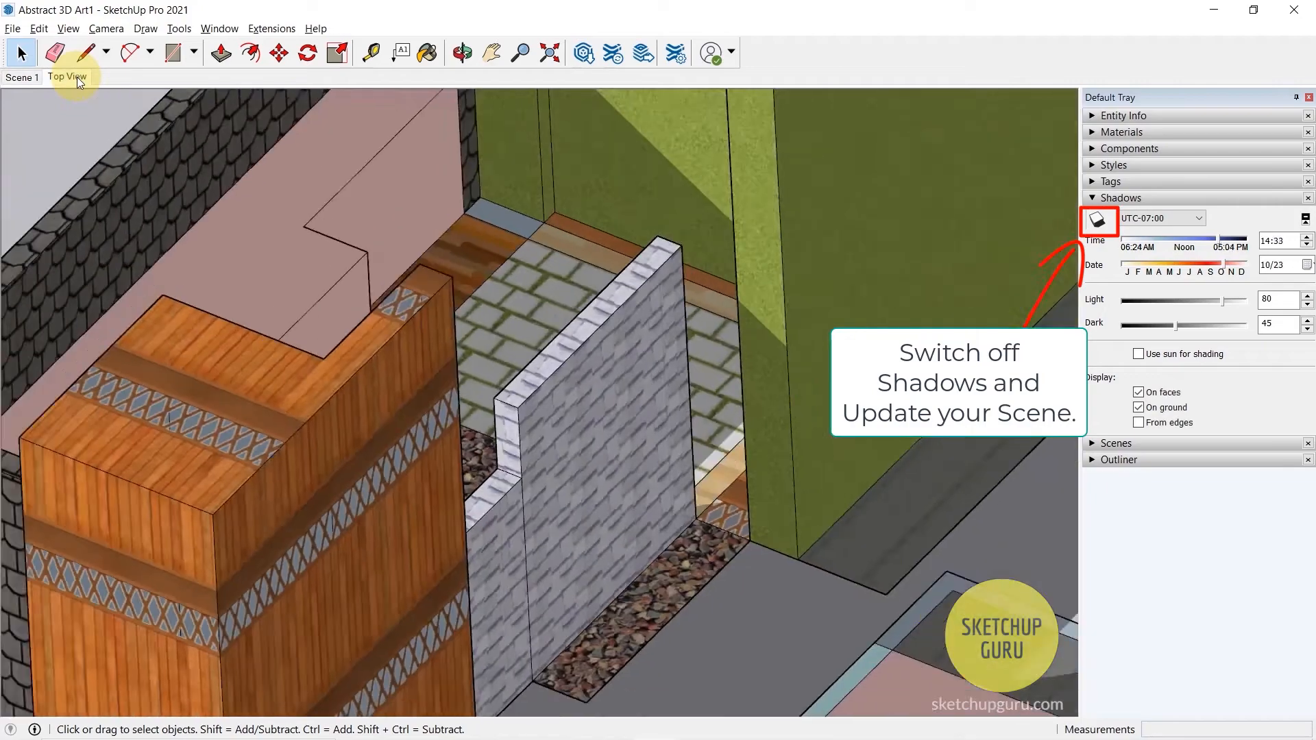
click(76, 77)
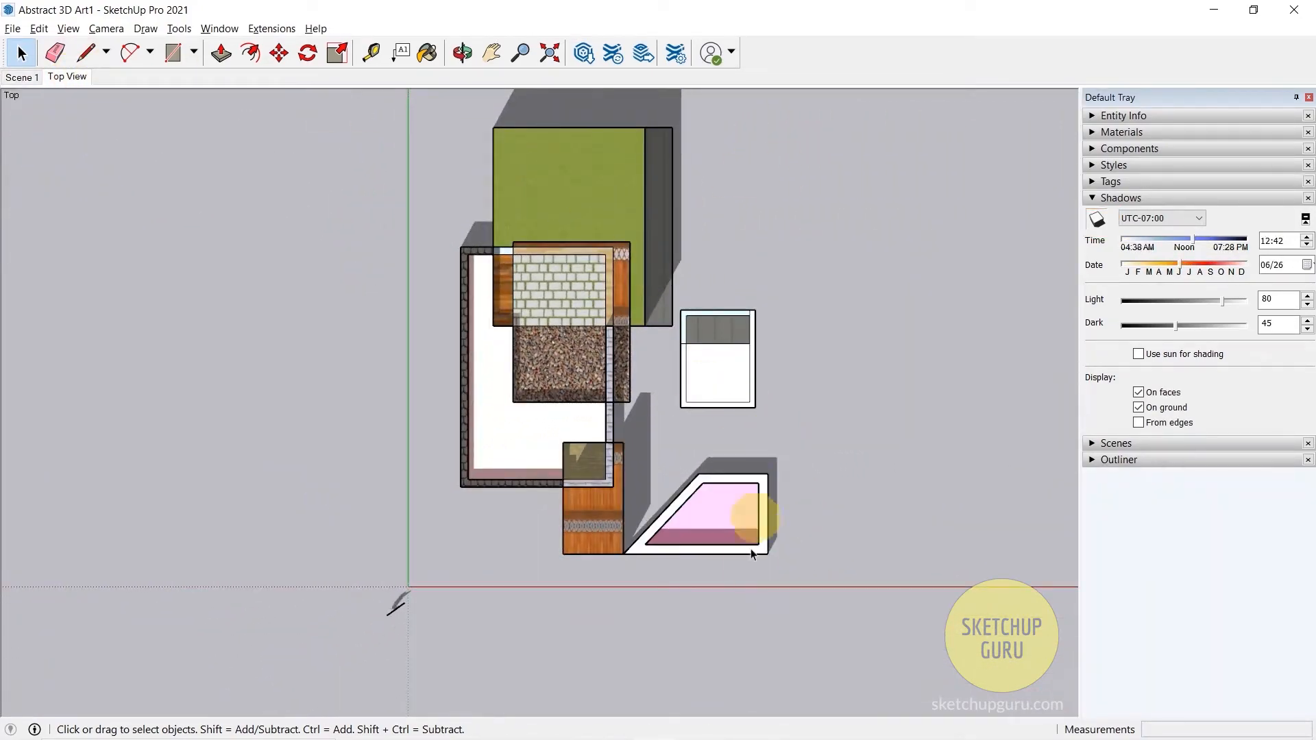
- Examine the shadows cast around the model in the top view
scroll(709, 549, down, 2)
scroll(656, 169, up, 2)
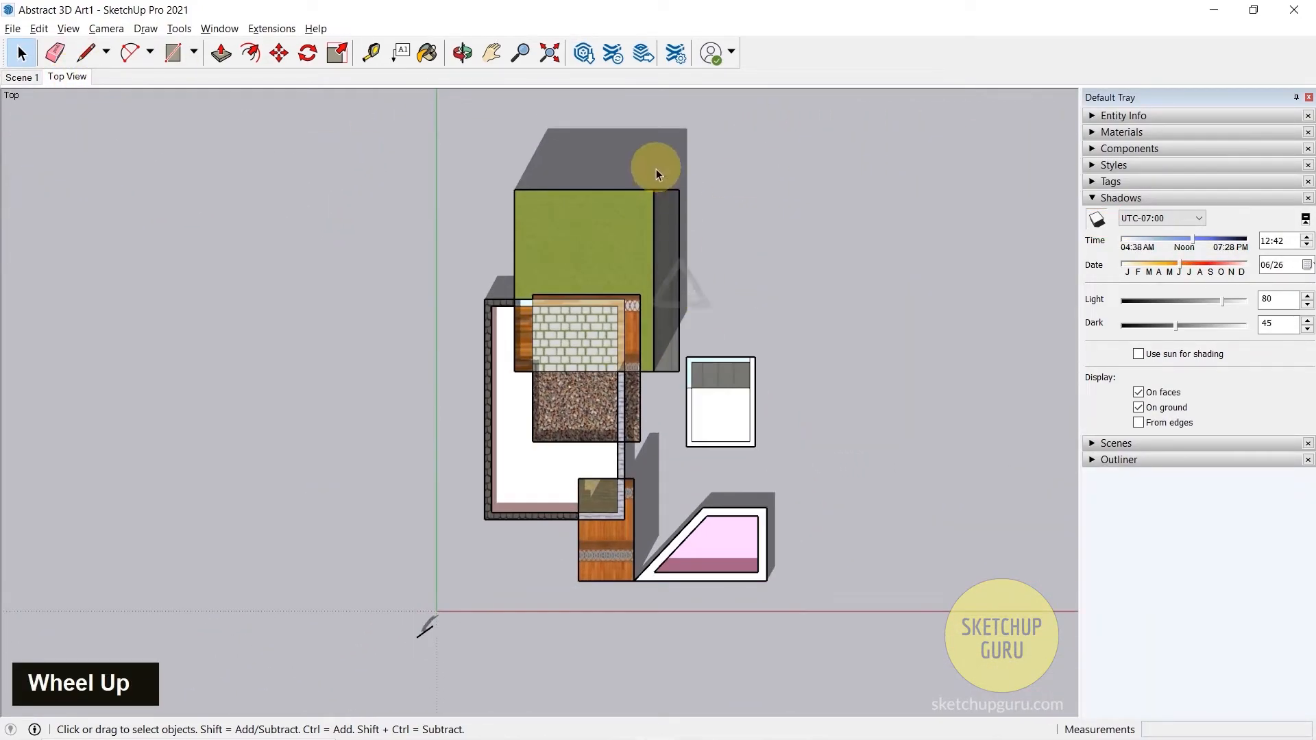
scroll(692, 260, down, 1)
scroll(626, 293, up, 1)
scroll(610, 335, down, 3)
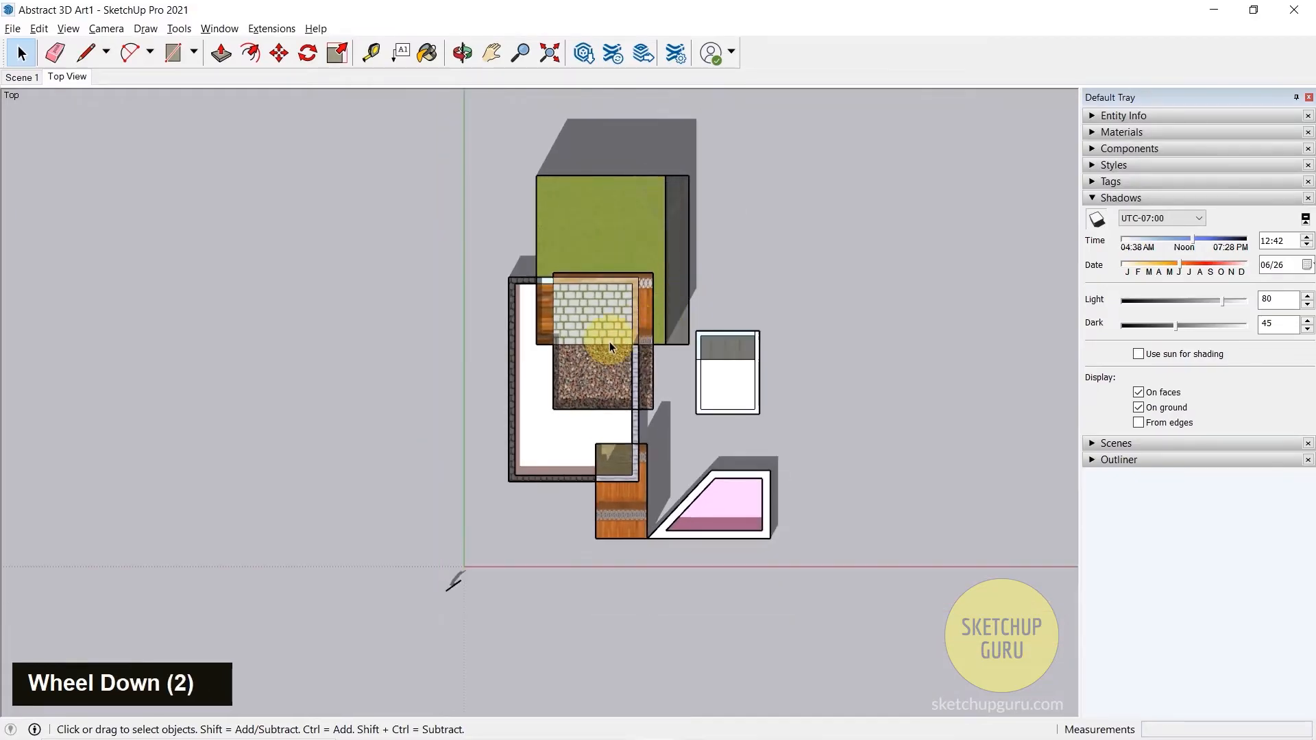
scroll(578, 480, up, 3)
scroll(706, 134, down, 1)
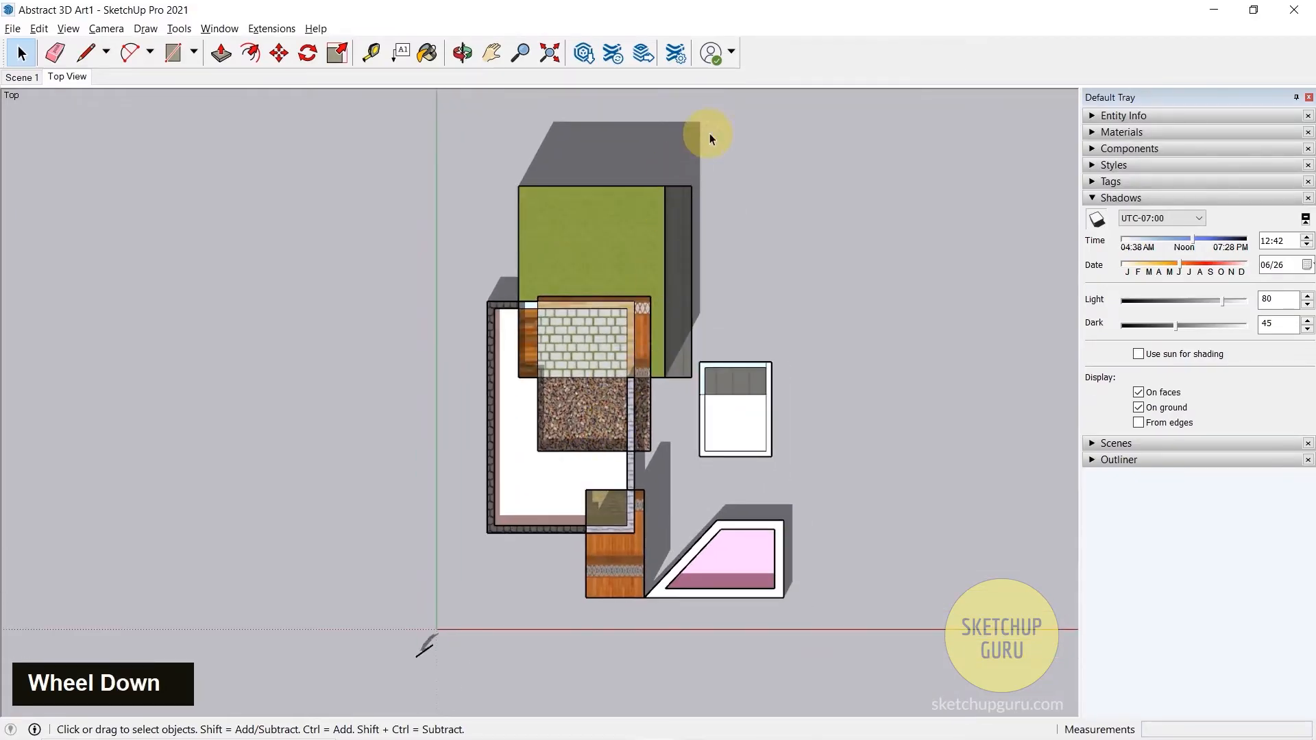
scroll(706, 138, up, 1)
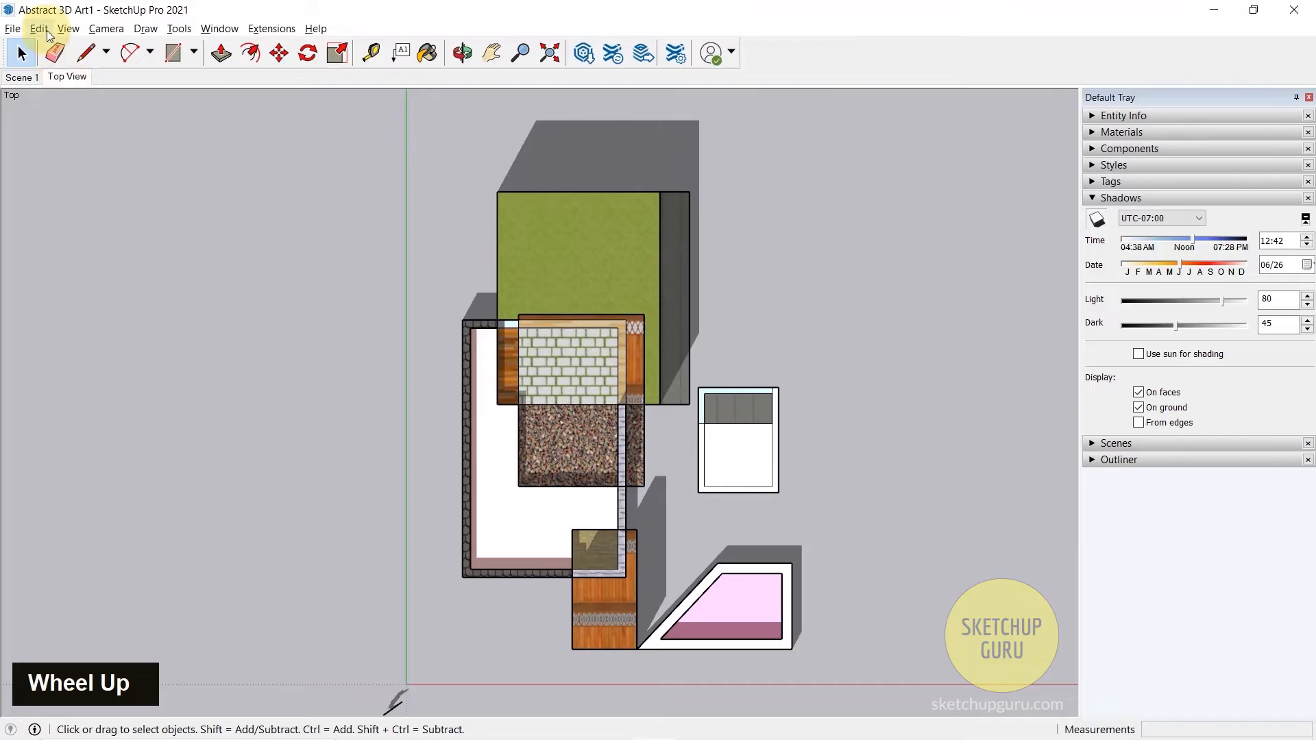
- Turn off the shadows and update the Top View scene with that setting
click(68, 29)
click(107, 203)
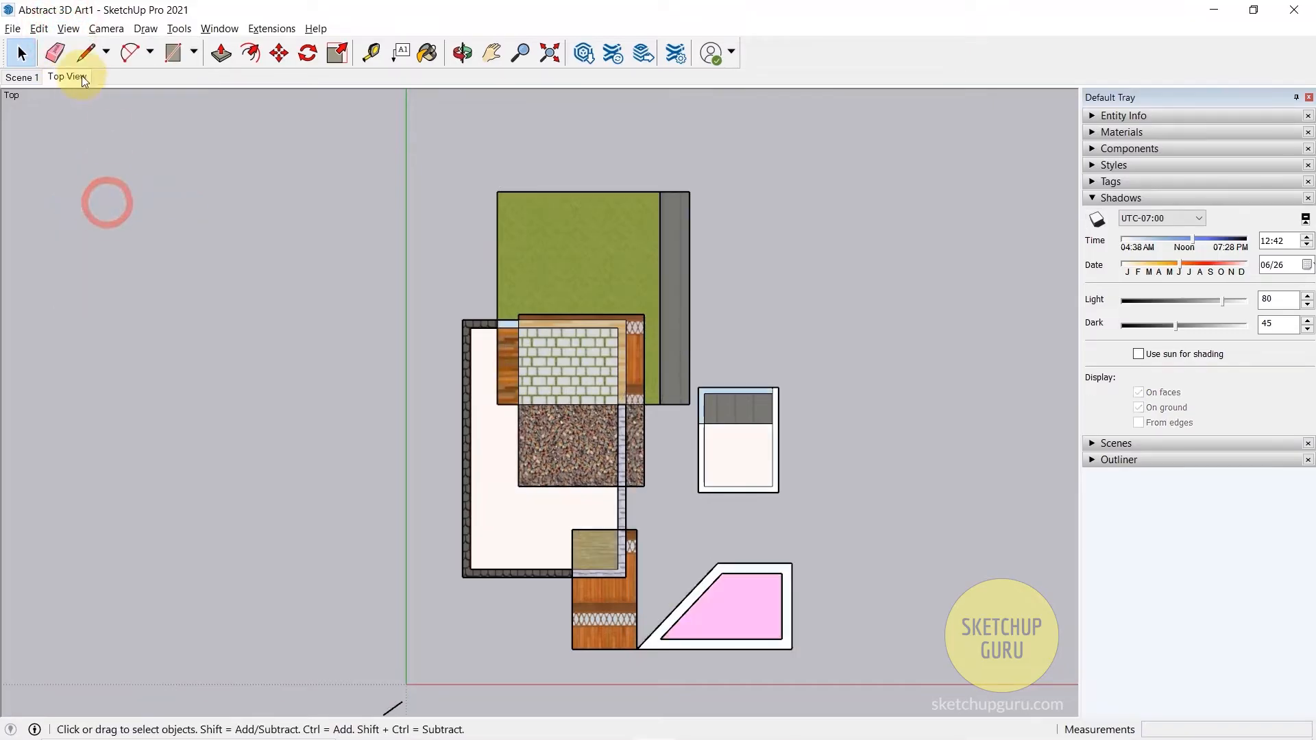
right_click(81, 76)
click(108, 146)
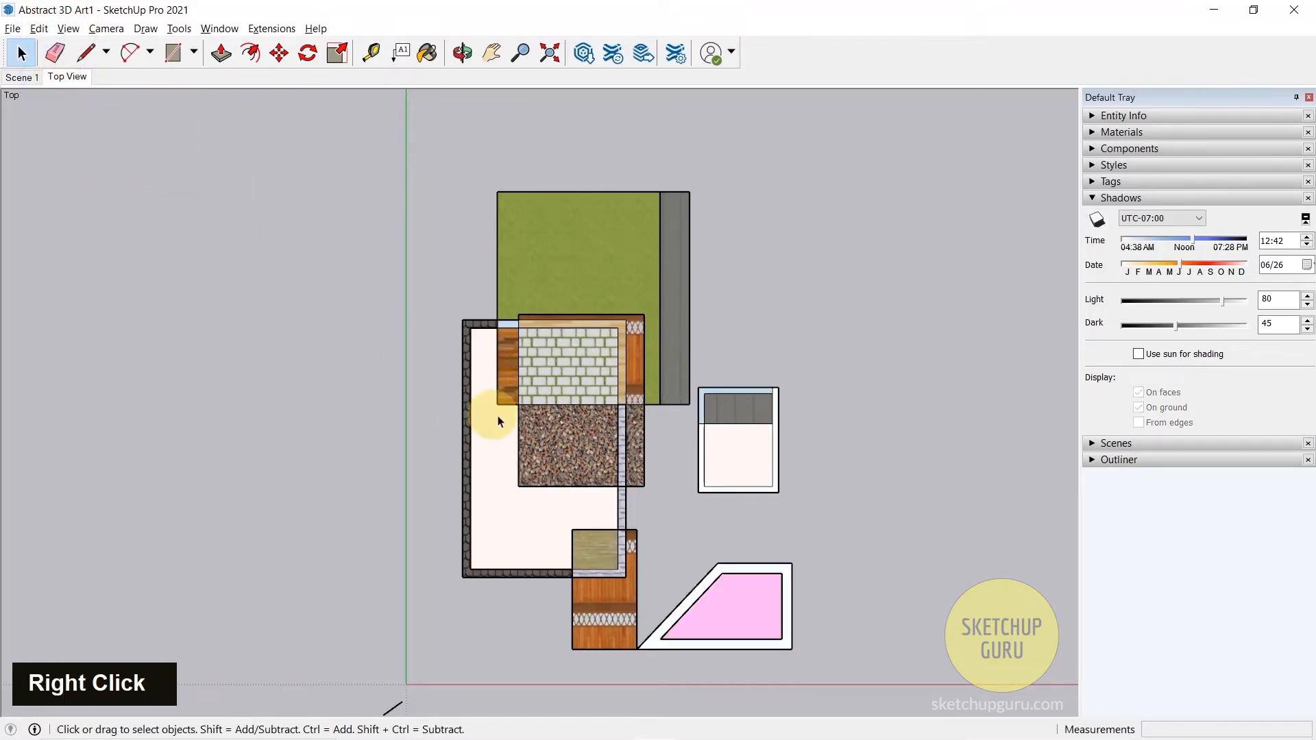
- Delete the human figure near the origin and recall the Top View scene
scroll(473, 241, down, 2)
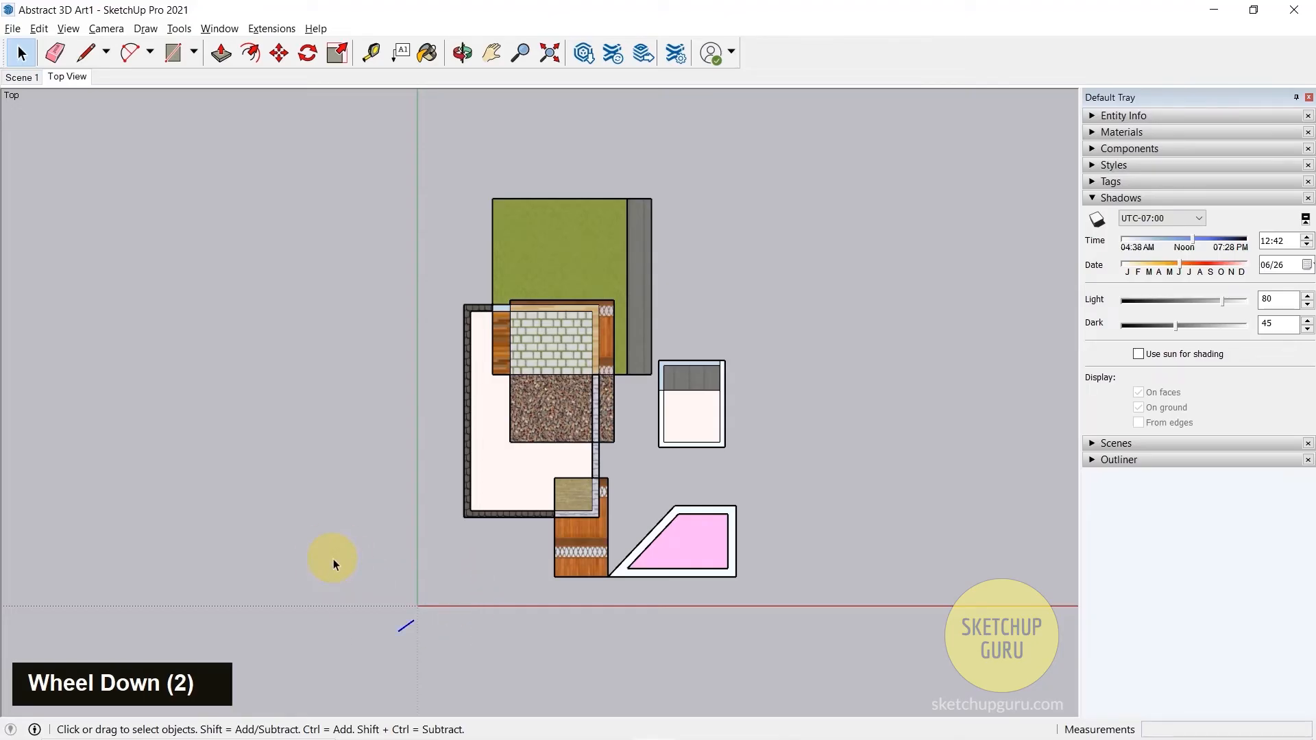
key(Delete)
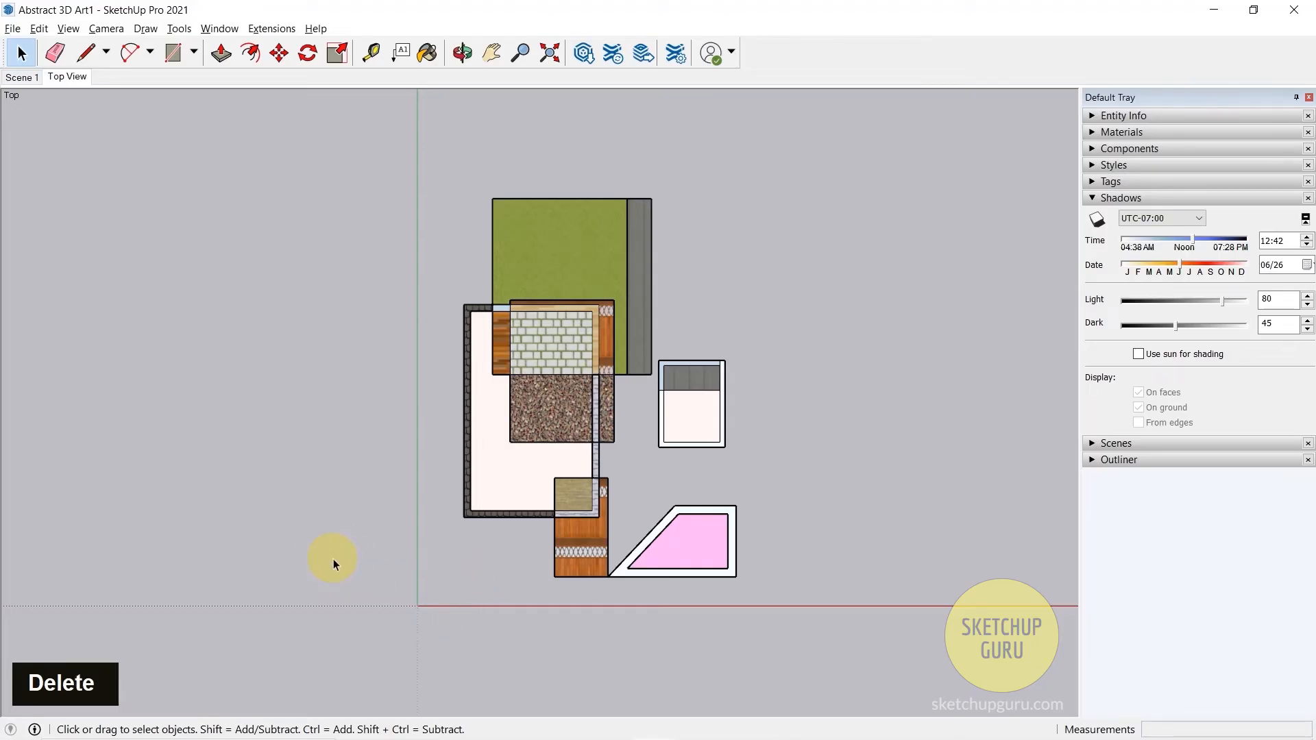
click(68, 76)
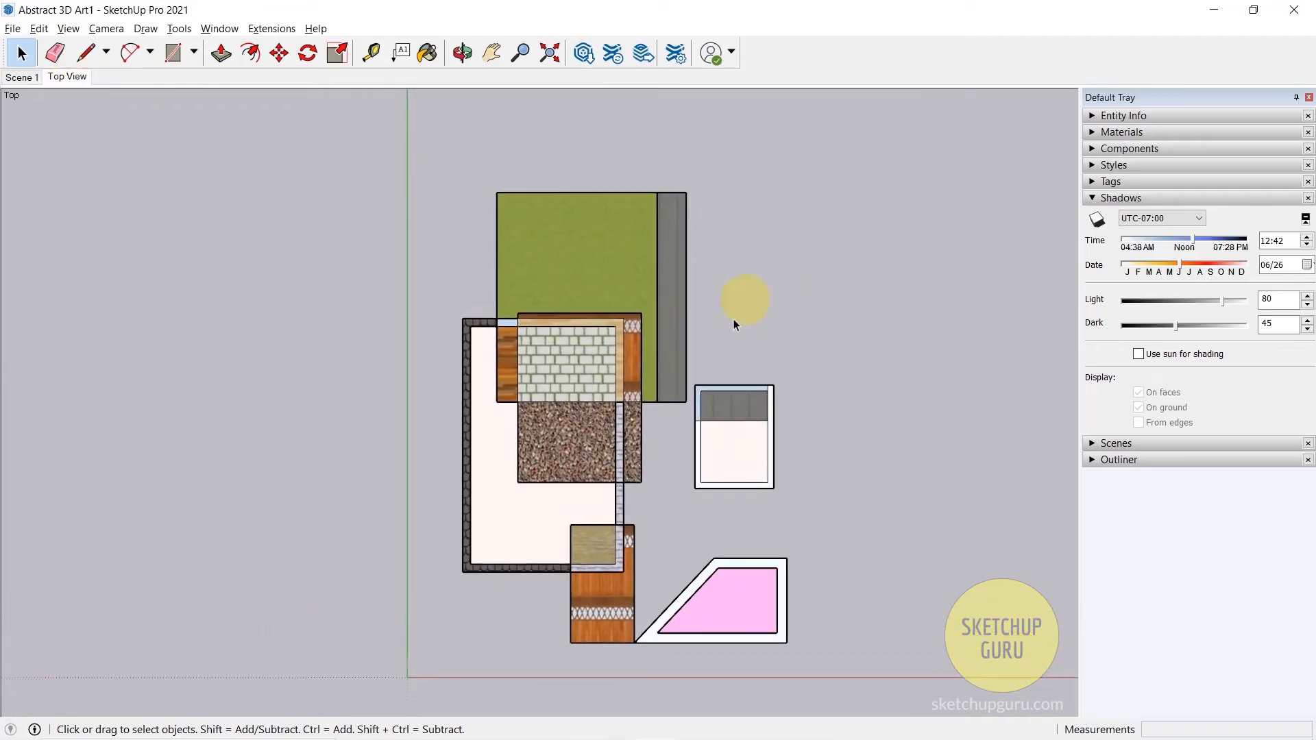
- Switch the camera to the standard Front view and frame the whole model
middle_drag(789, 392, 891, 412)
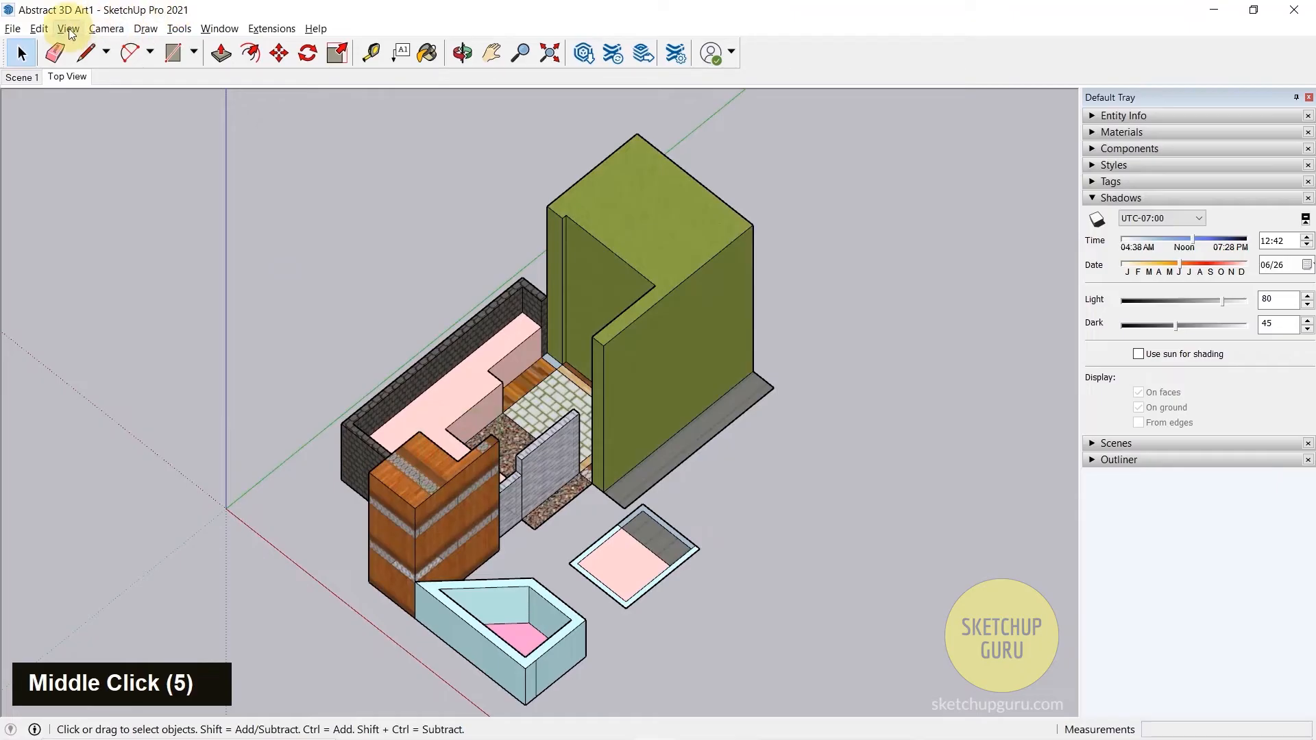
click(106, 28)
mouse_move(205, 80)
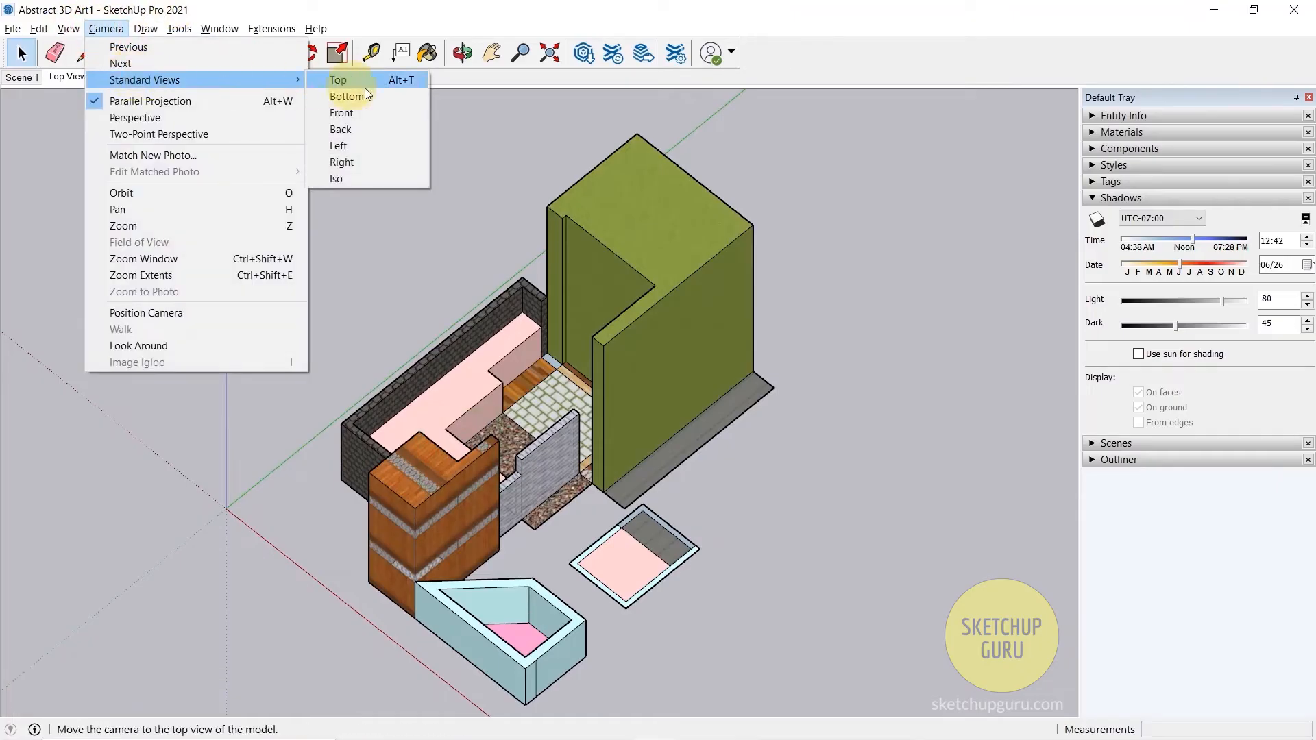
click(365, 112)
scroll(580, 347, down, 2)
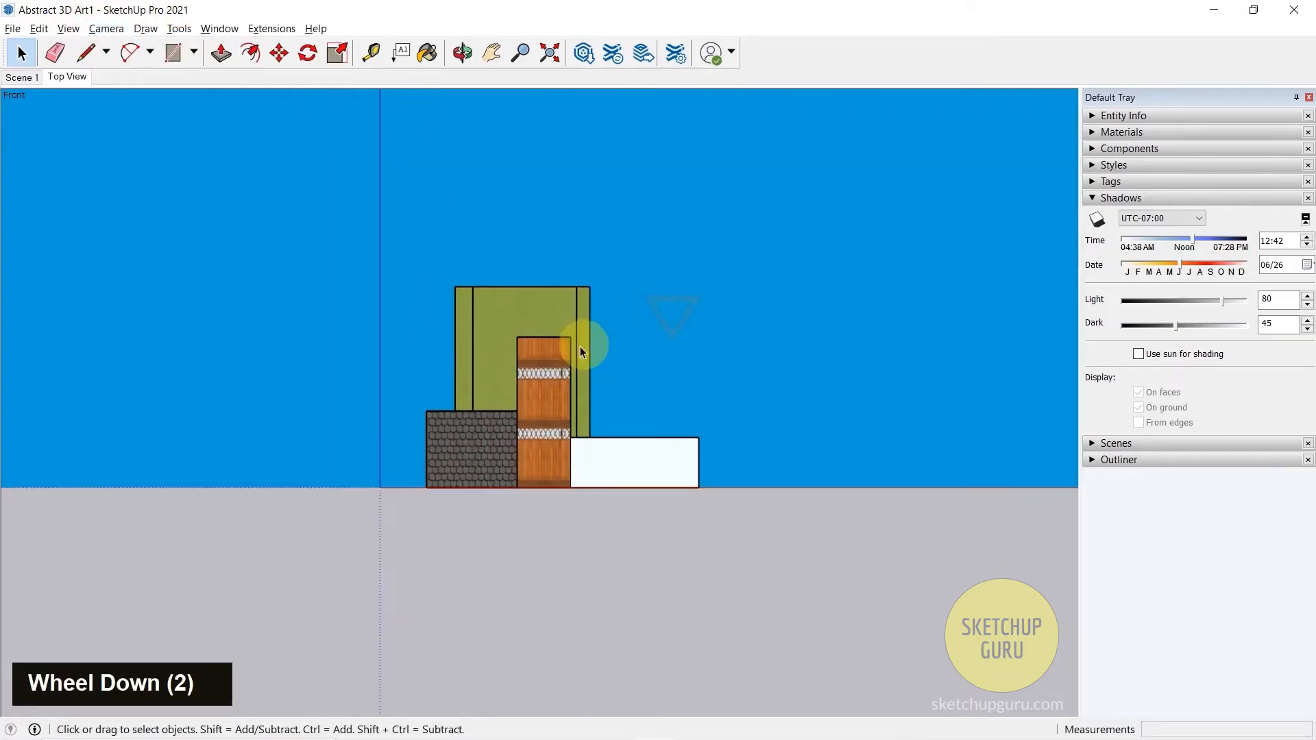
scroll(549, 356, up, 7)
scroll(617, 439, down, 2)
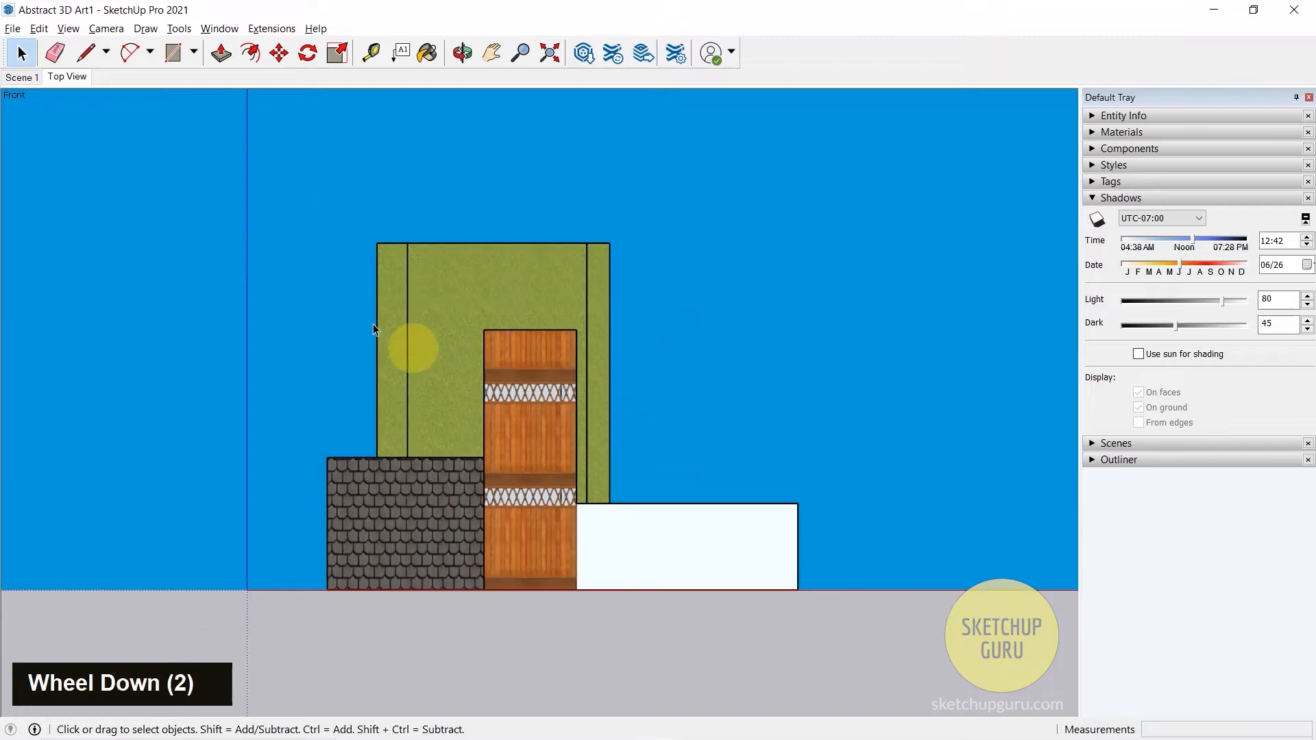
- Add a new scene from the current front view and show the list of saved scenes
right_click(76, 80)
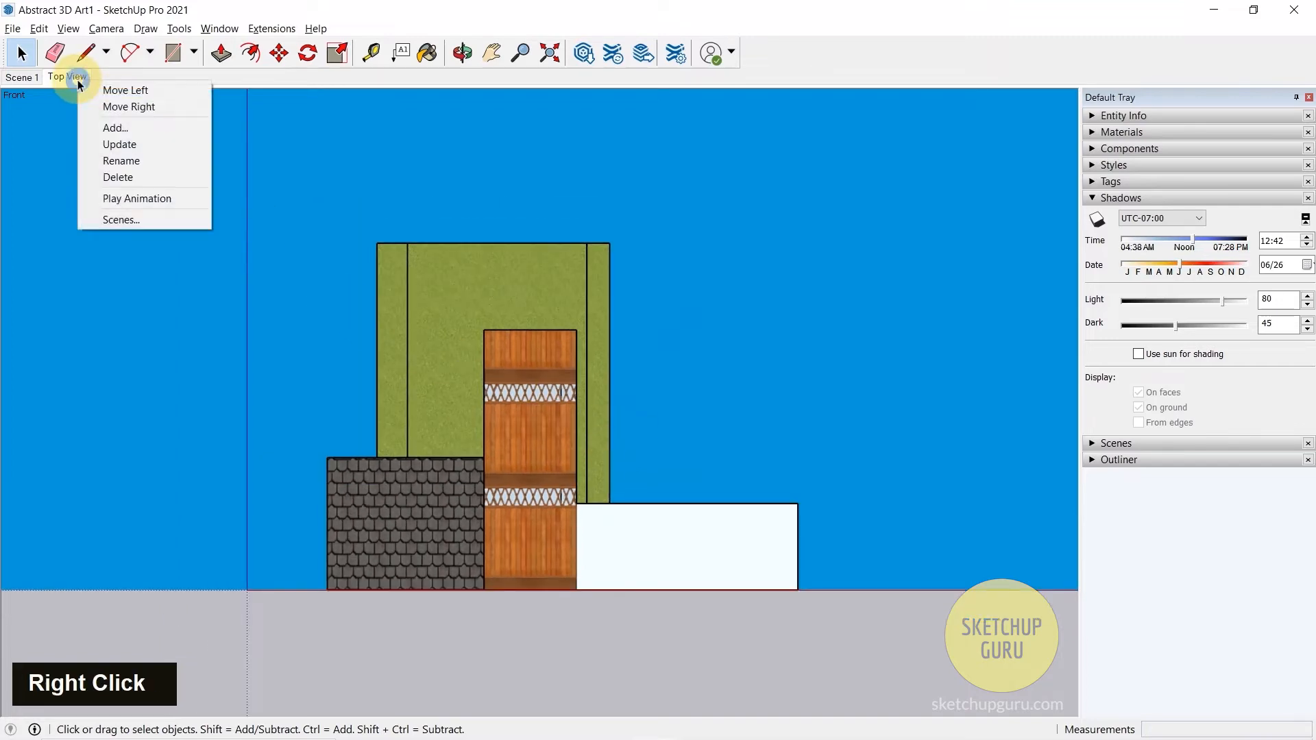
click(138, 126)
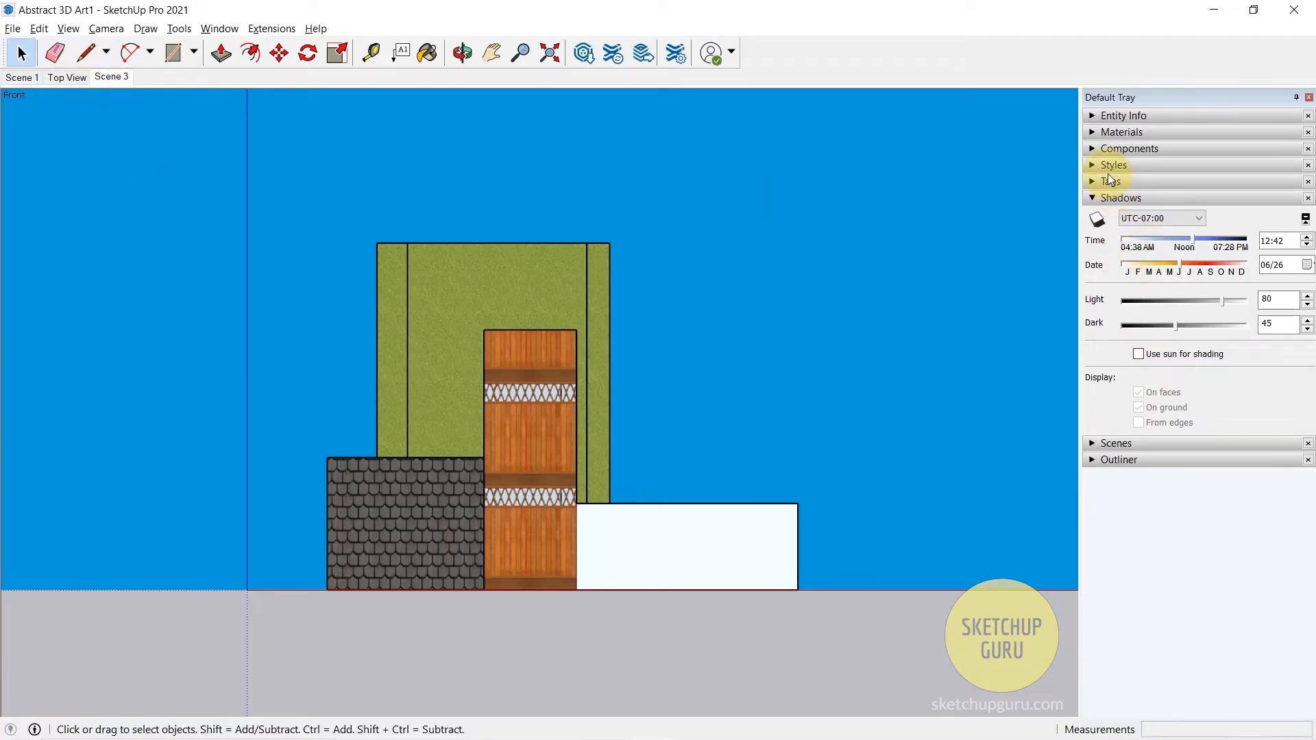
click(1125, 444)
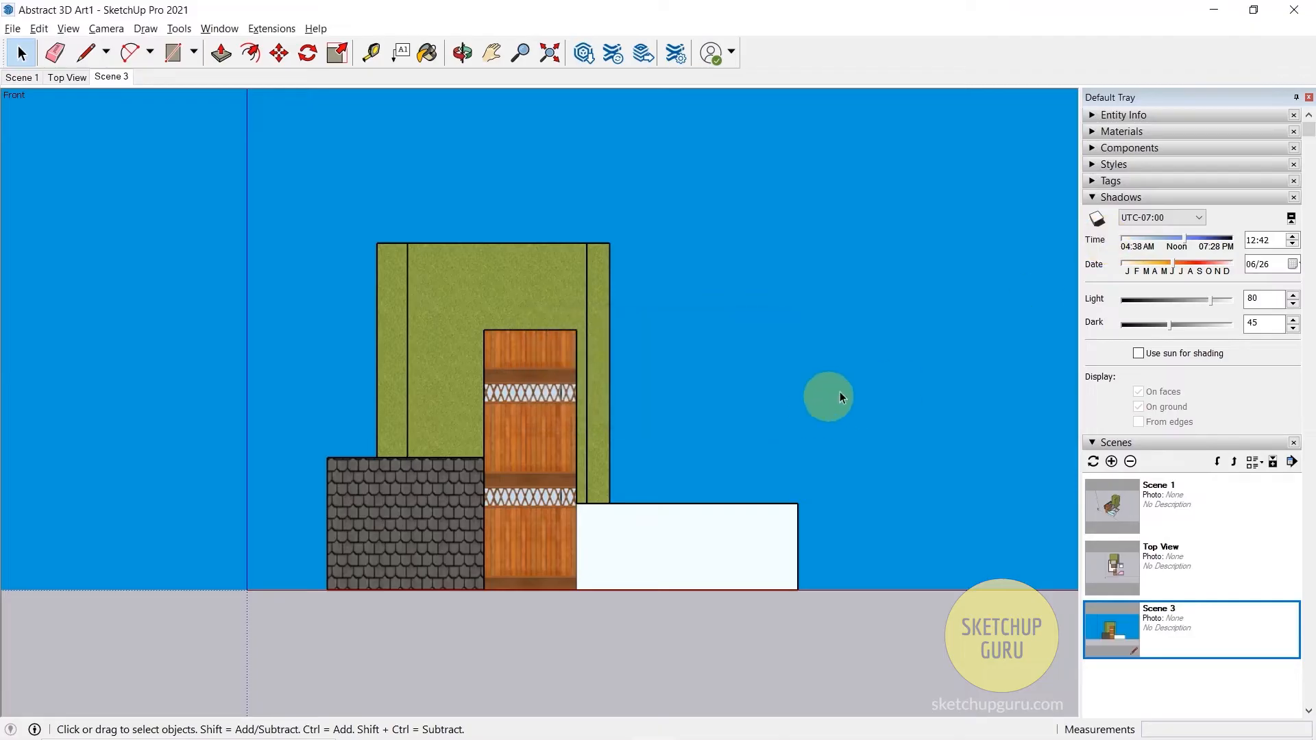
- Rename Scene 3 as Front View and update the scene
right_click(114, 76)
click(171, 154)
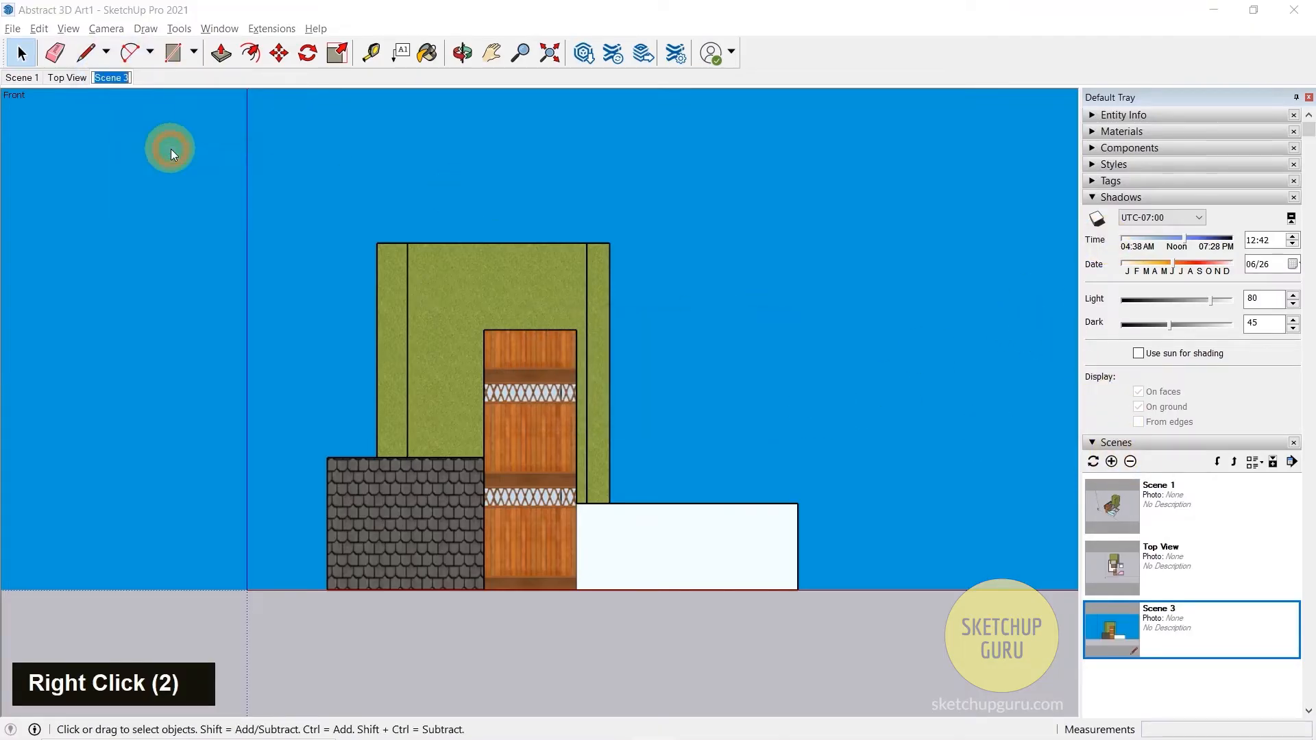
text(Front View)
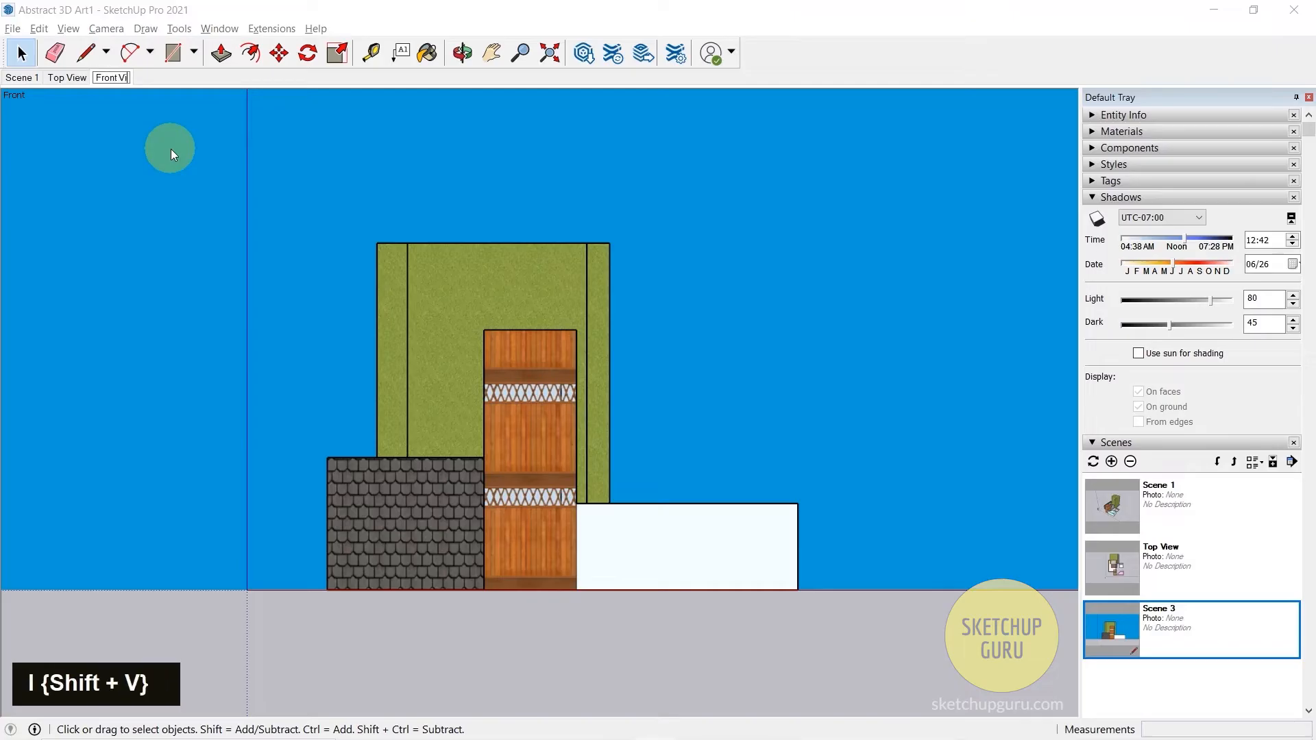
key(Return)
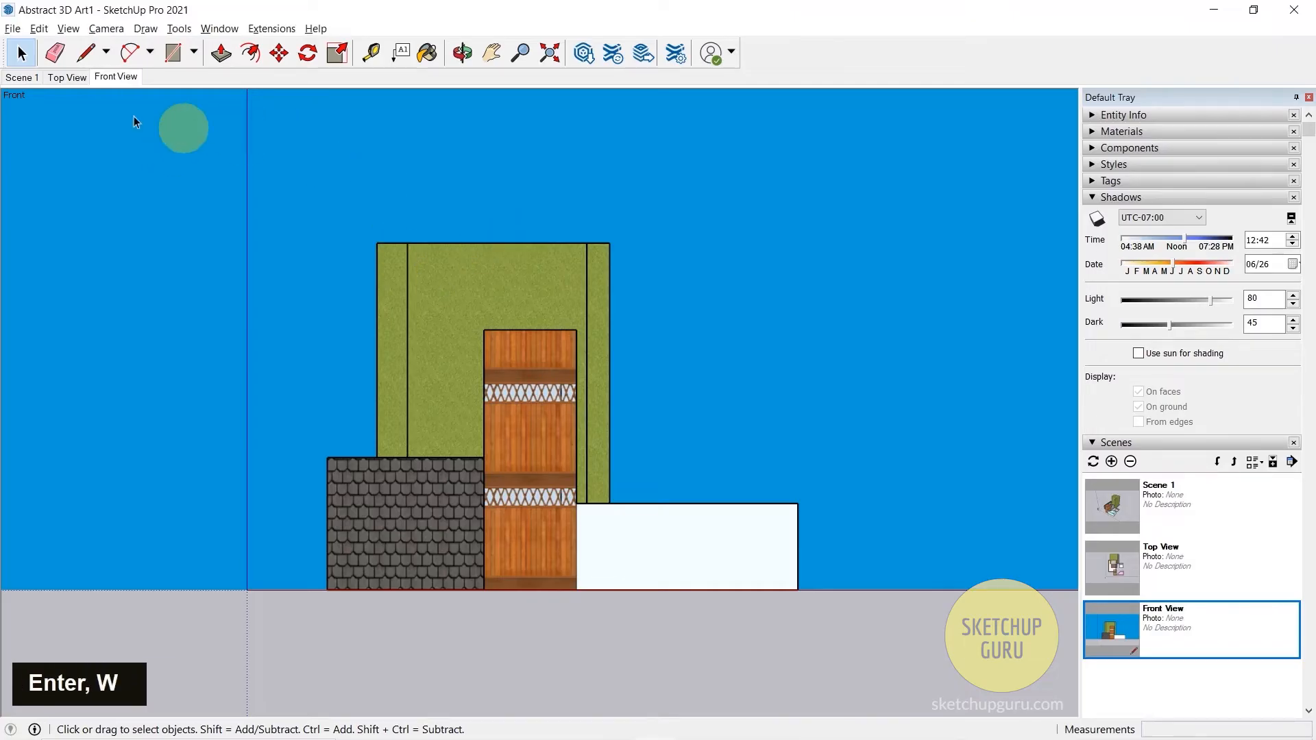
right_click(115, 84)
click(159, 146)
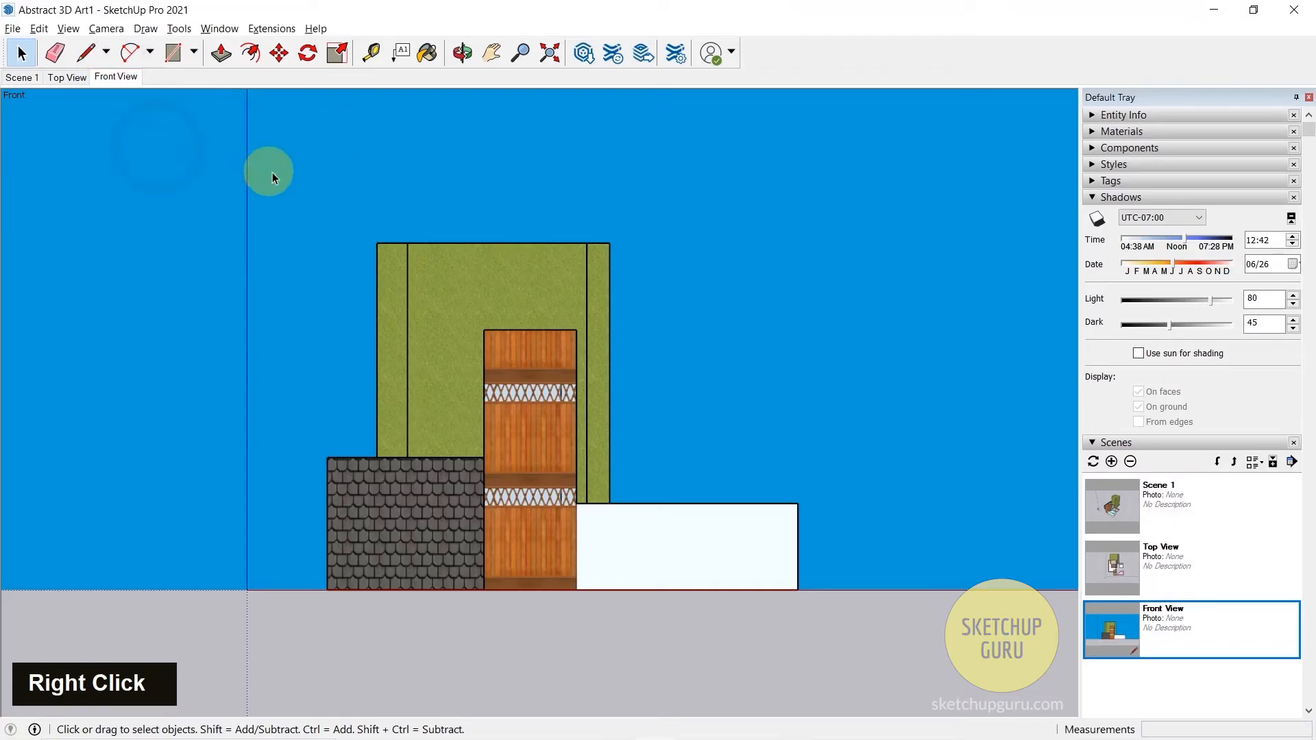
- Leave the front view and review the available camera projections and standard views
middle_drag(777, 273, 670, 411)
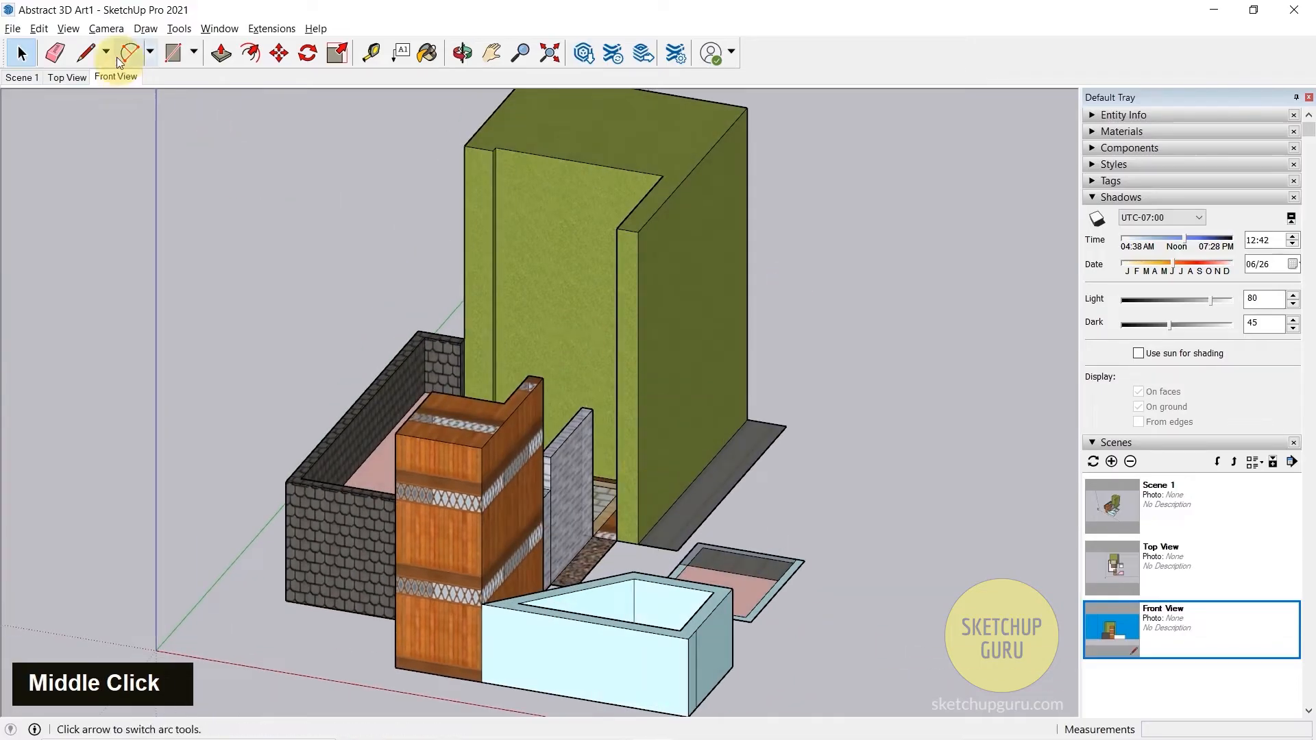
click(104, 28)
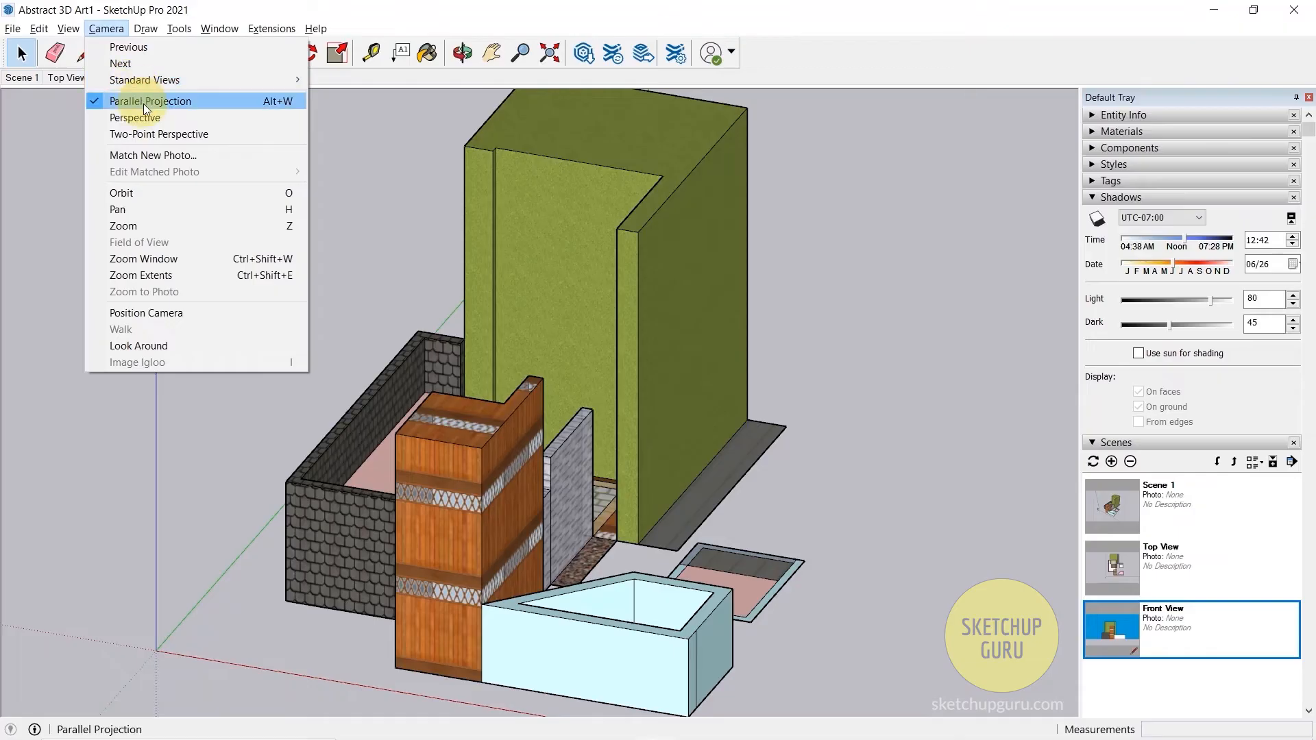
mouse_move(138, 80)
click(669, 7)
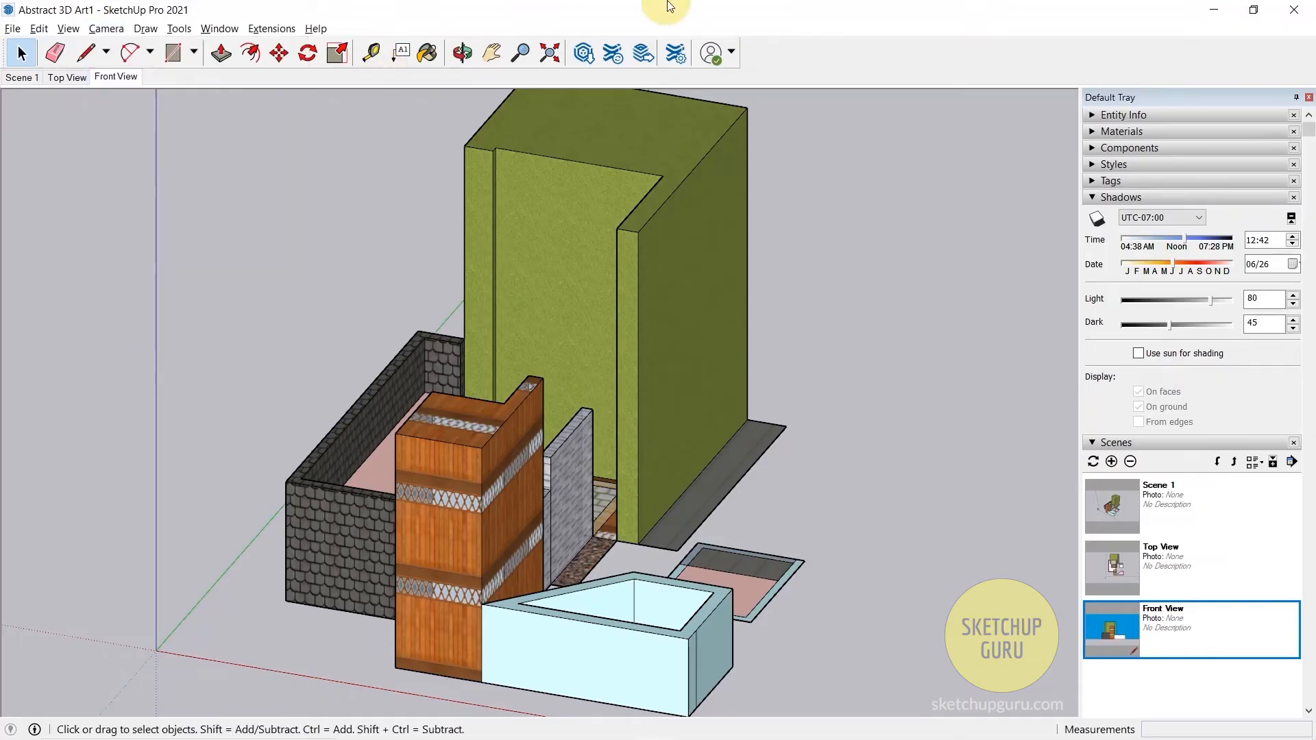
- Compare perspective with parallel projection on an angled view of the model, ending in parallel projection
middle_drag(837, 259, 658, 411)
scroll(652, 423, down, 5)
middle_drag(767, 411, 652, 470)
scroll(501, 422, up, 3)
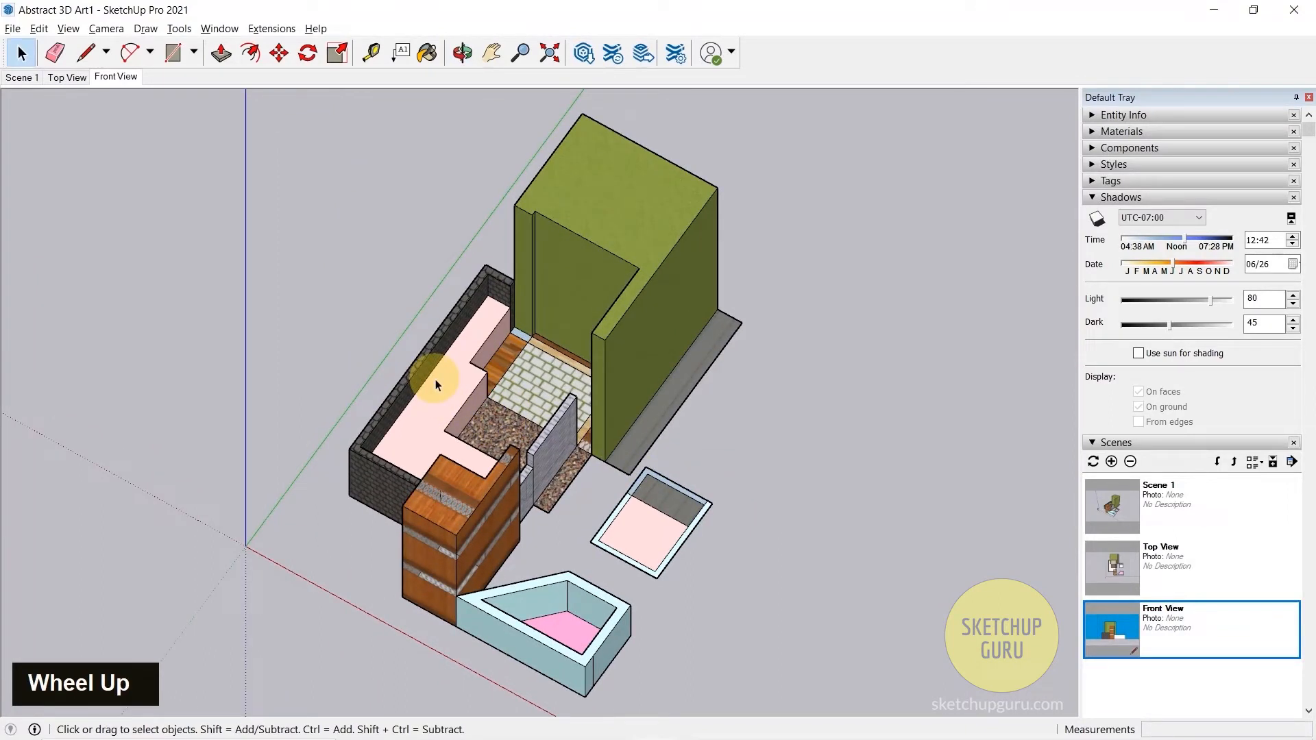
scroll(604, 390, down, 3)
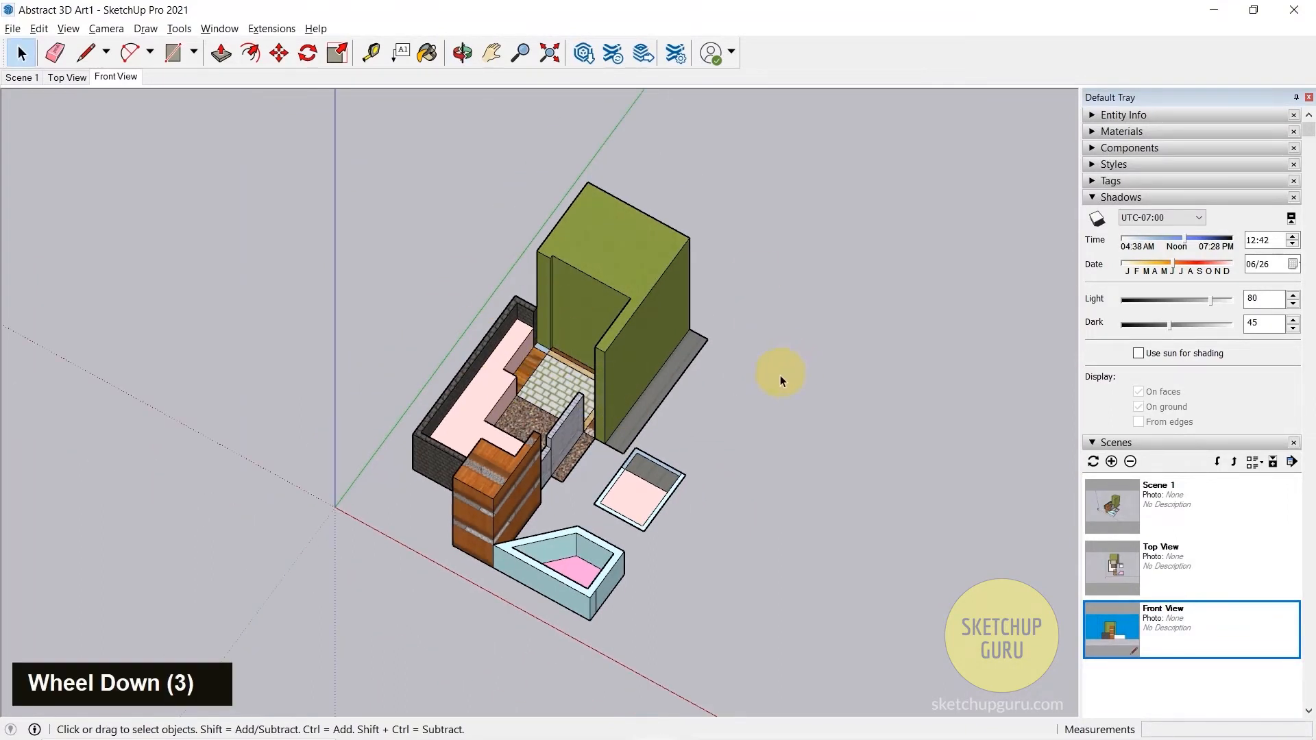
middle_drag(780, 381, 681, 409)
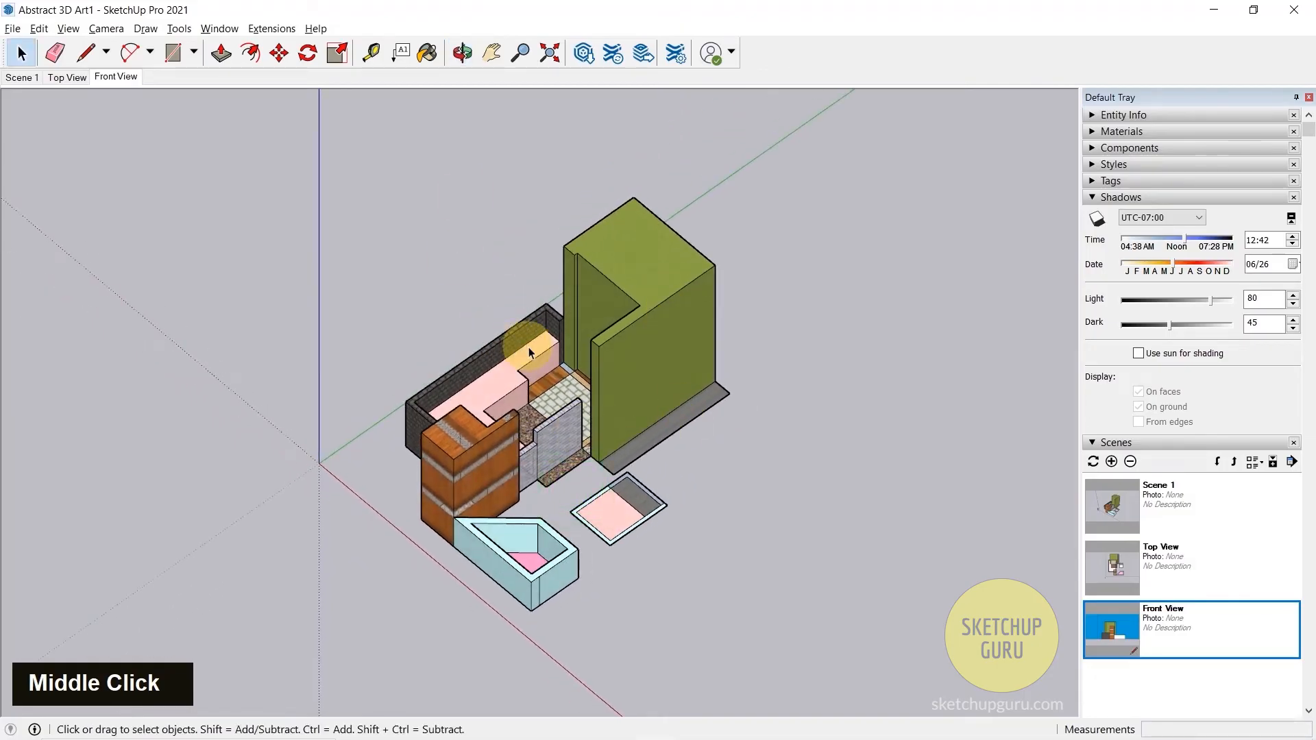
key(alt+w)
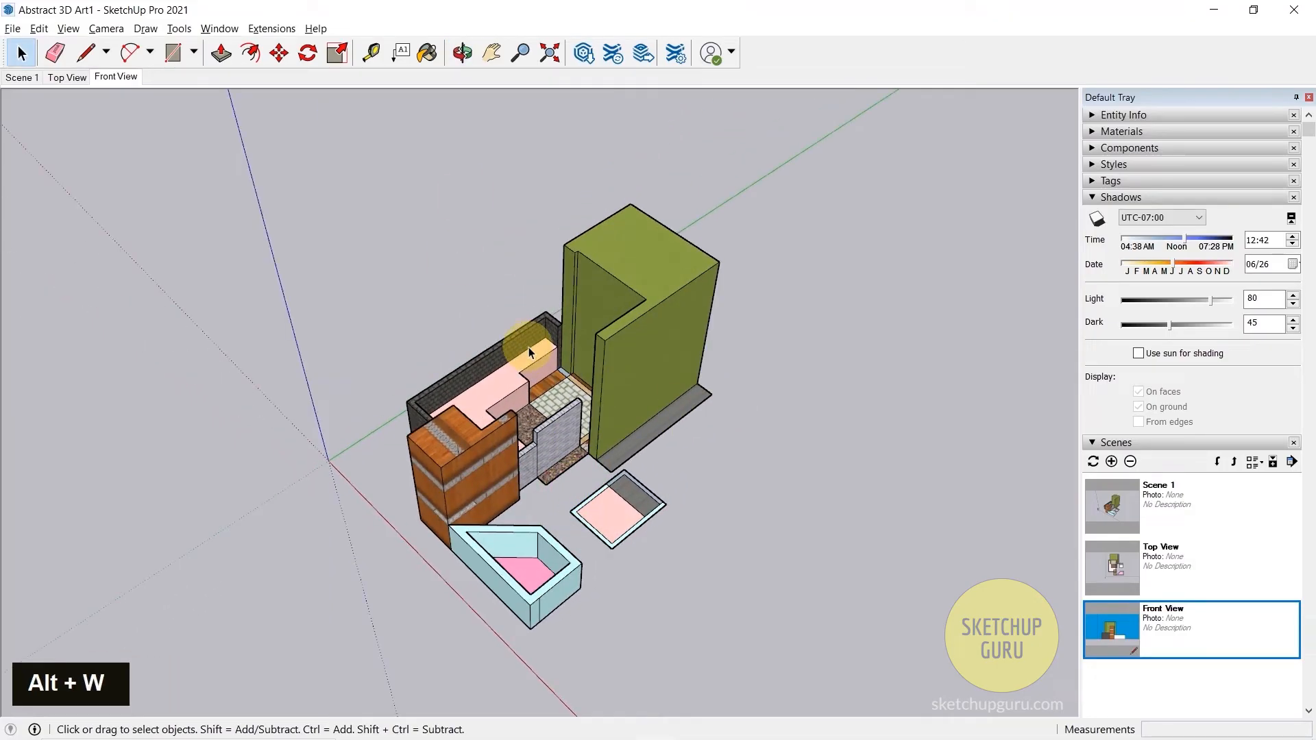
key(alt+w)
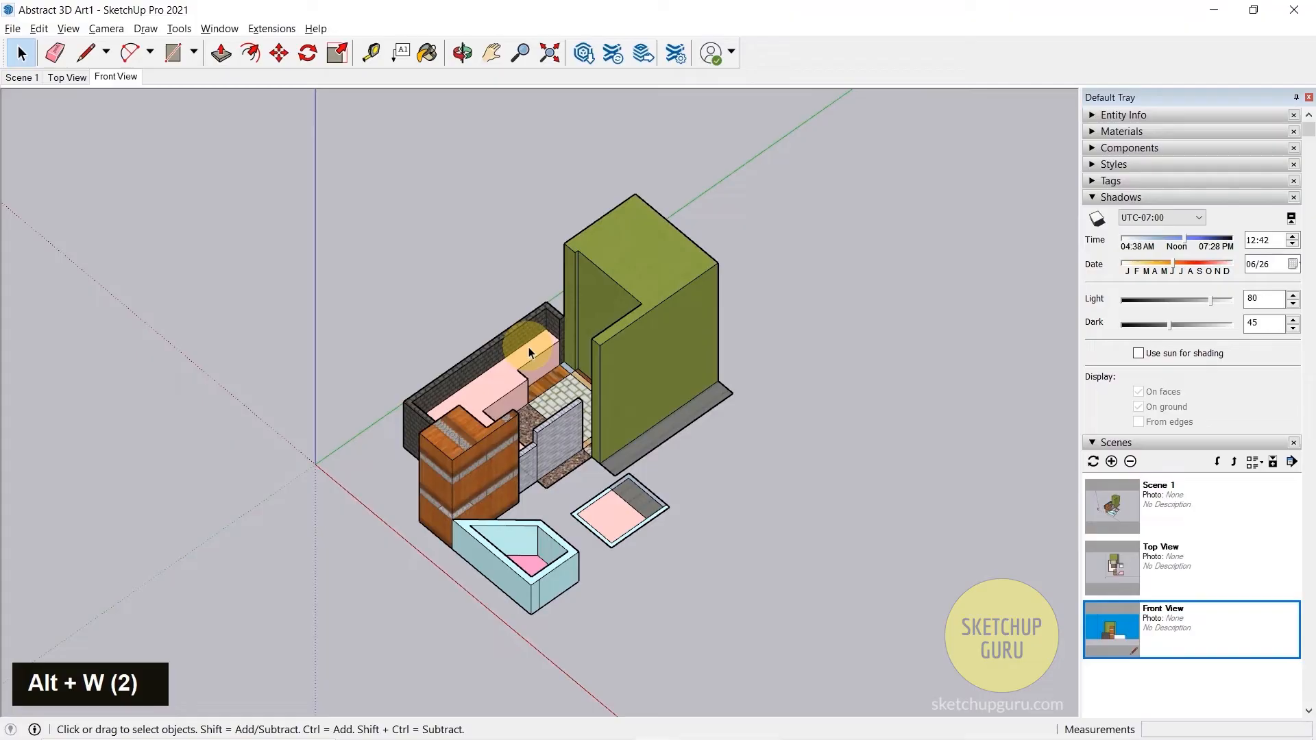
- Check the model in the top standard view and return to an angled view
key(alt+t)
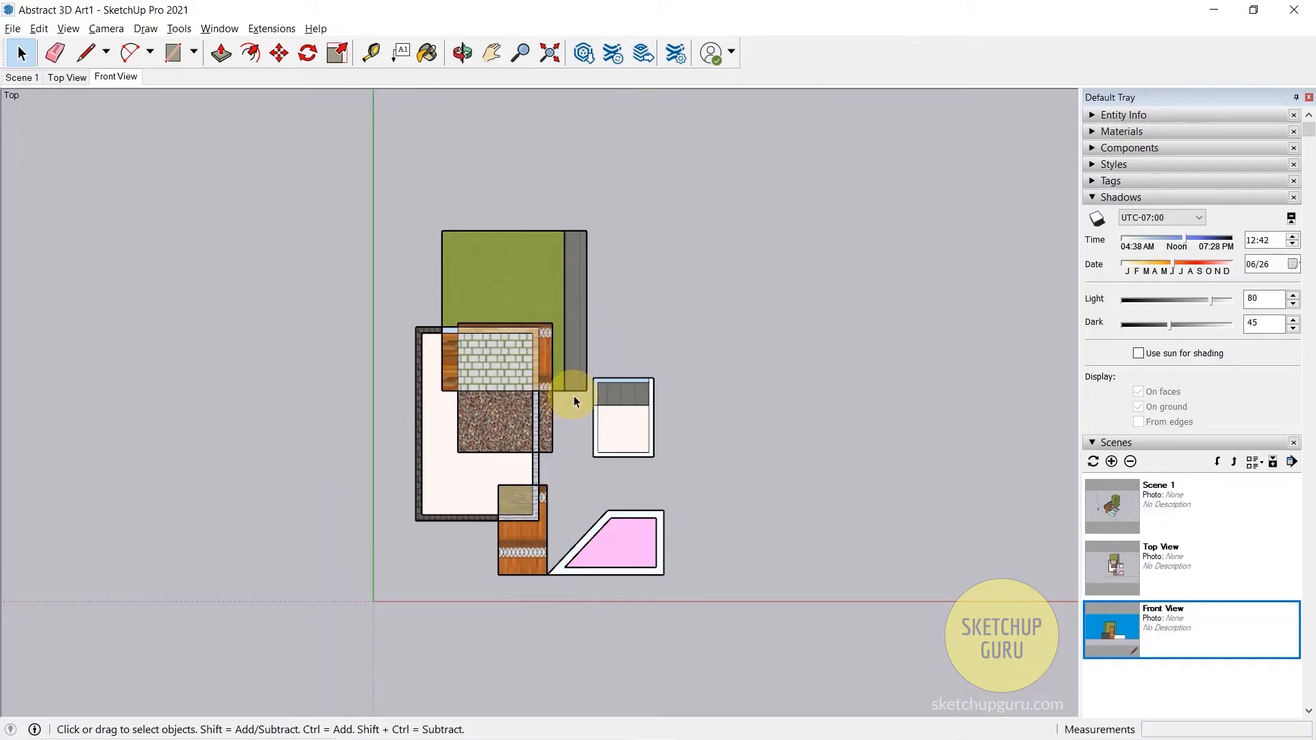
middle_drag(676, 411, 508, 316)
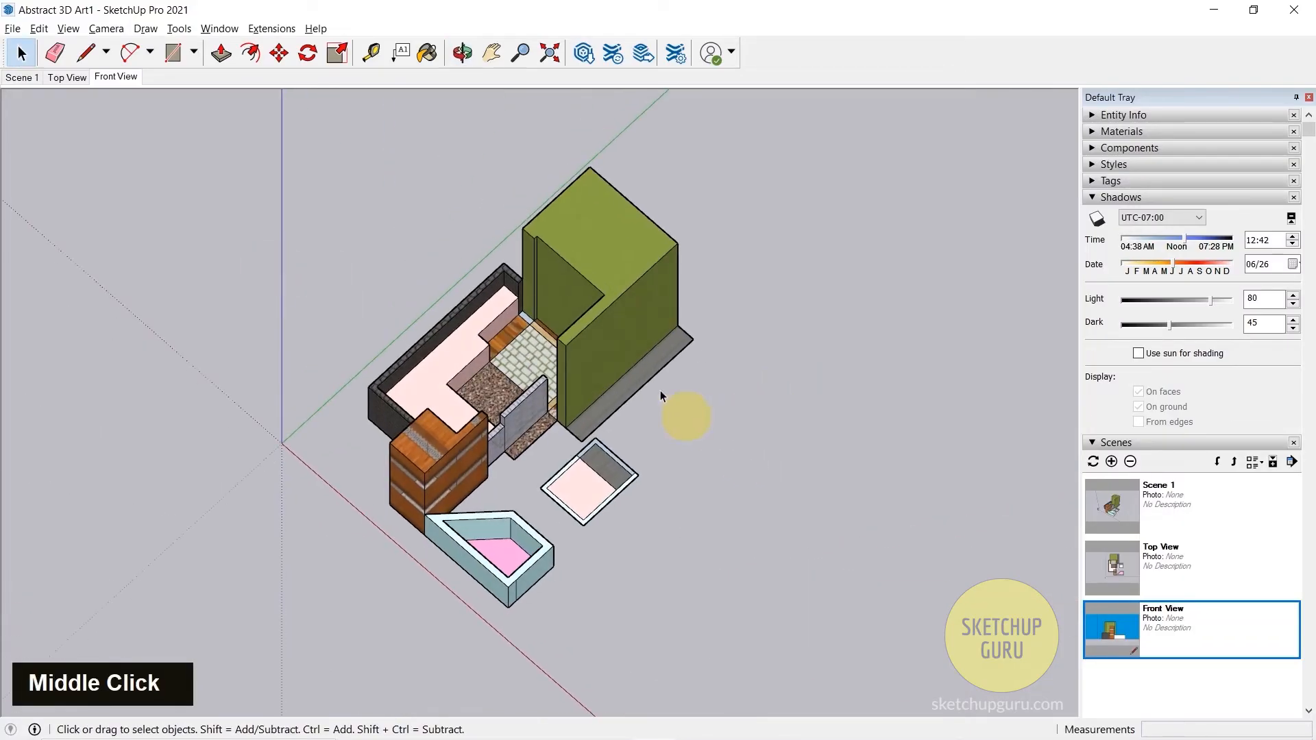
middle_drag(661, 396, 573, 162)
scroll(529, 294, down, 2)
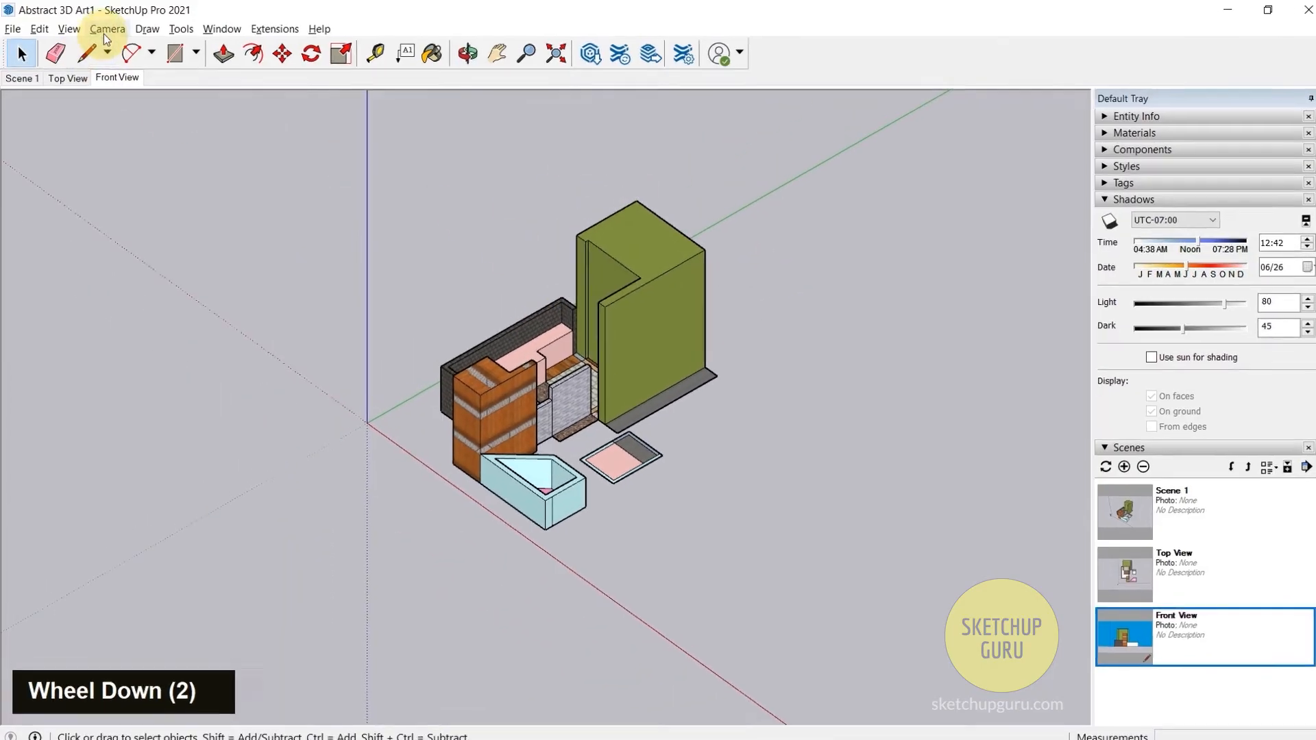
- Assign the Alt+W shortcut to Camera/Parallel Projection in the preferences, accepting the reassignment
click(104, 34)
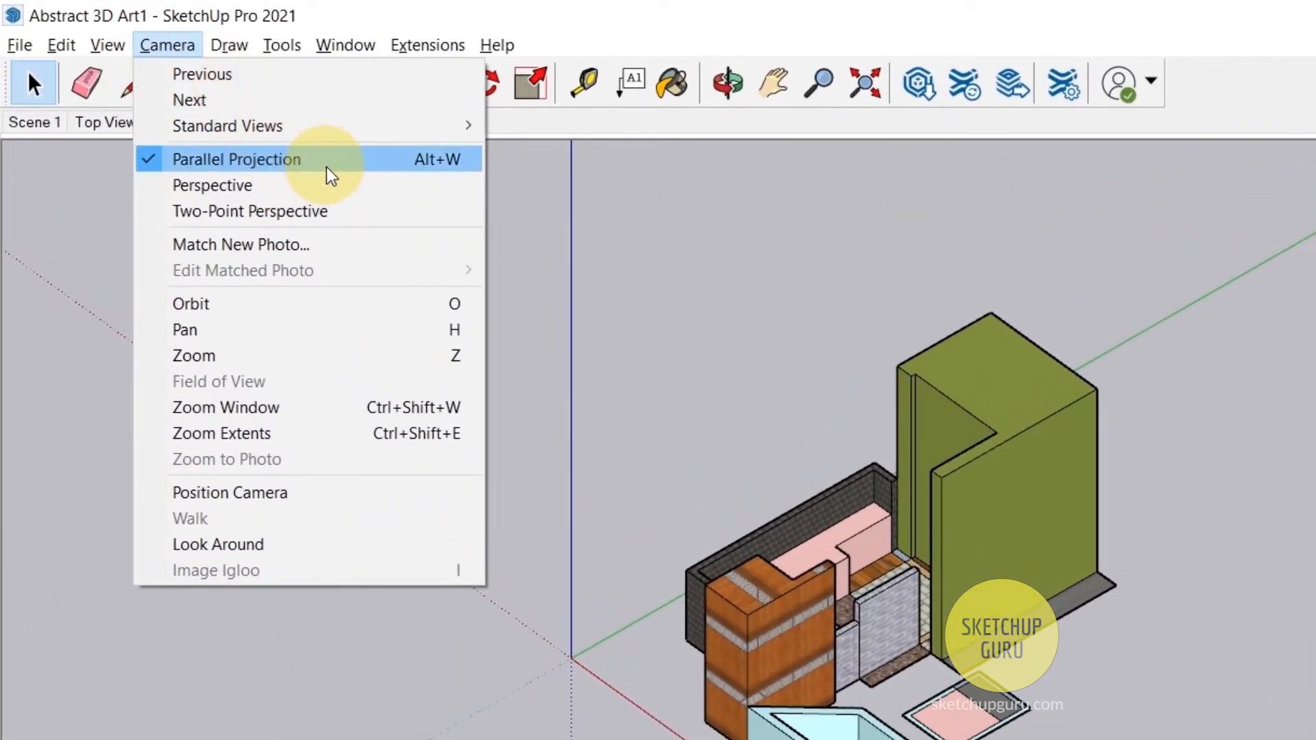
mouse_move(394, 142)
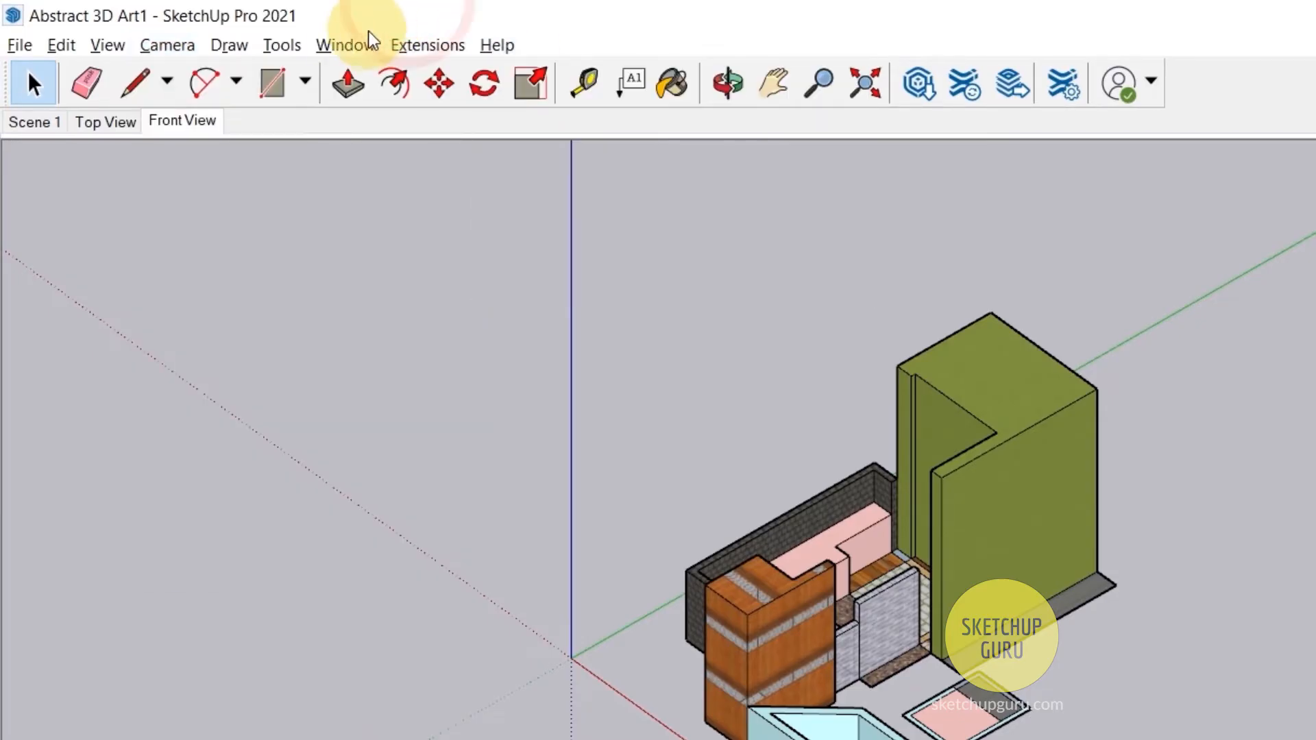
click(370, 41)
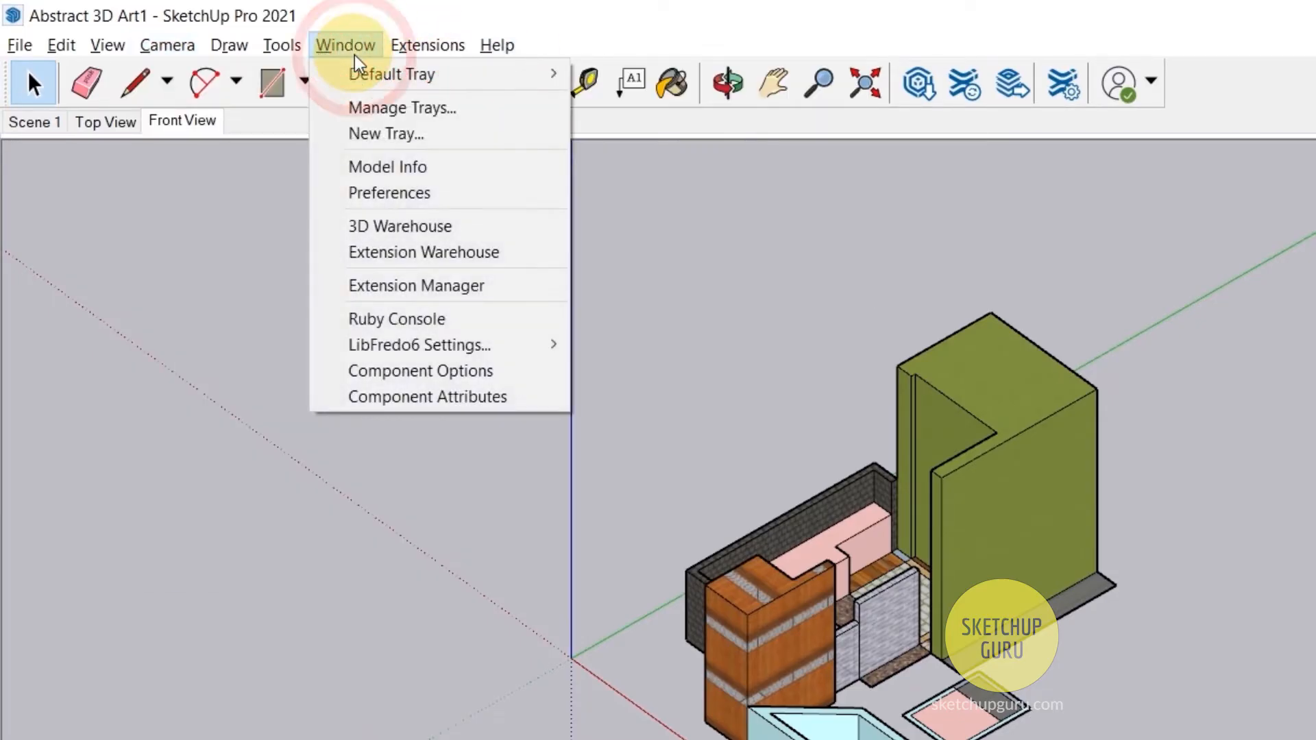
click(401, 194)
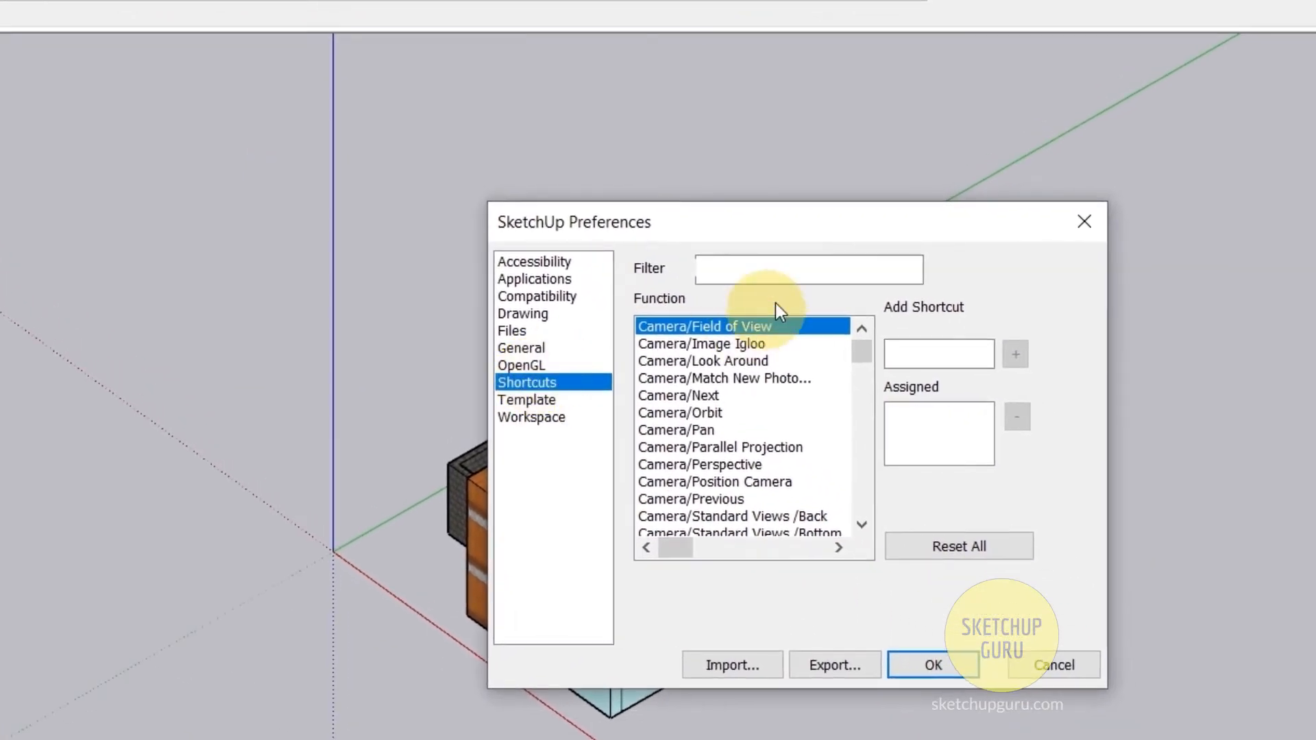
click(1030, 382)
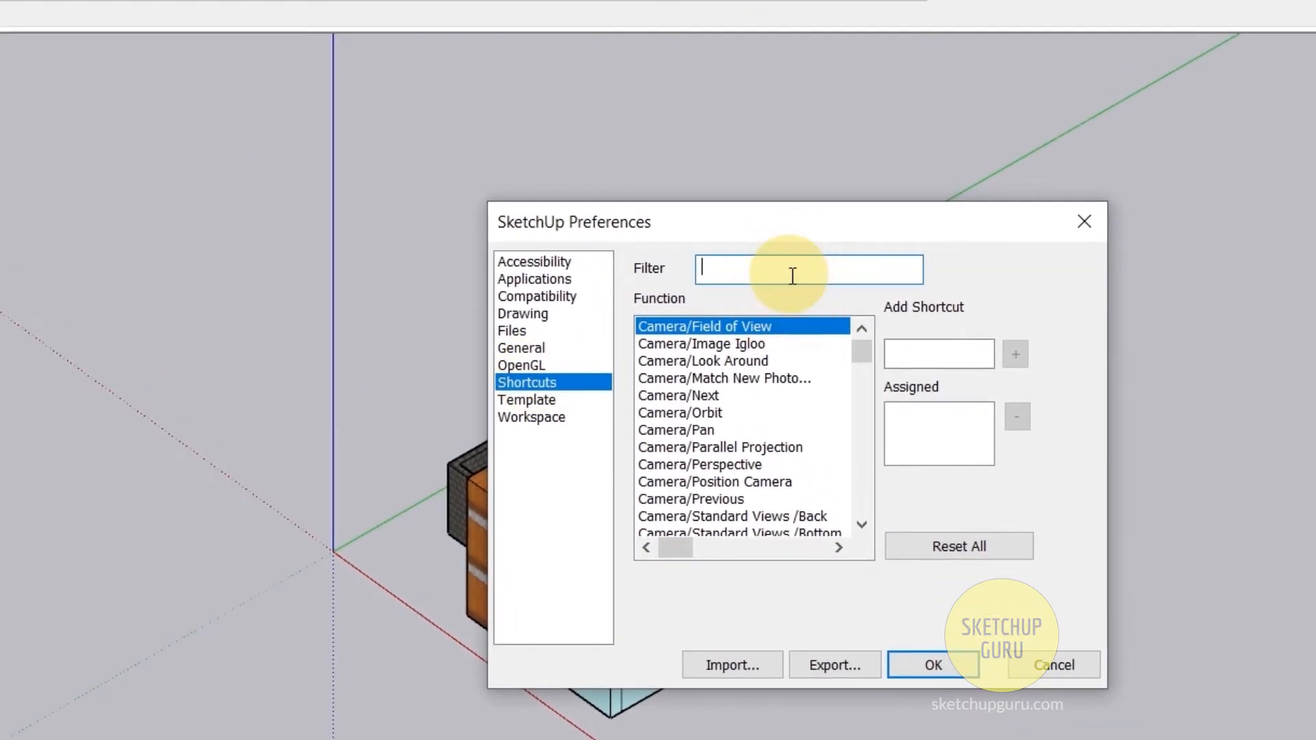
text(parall)
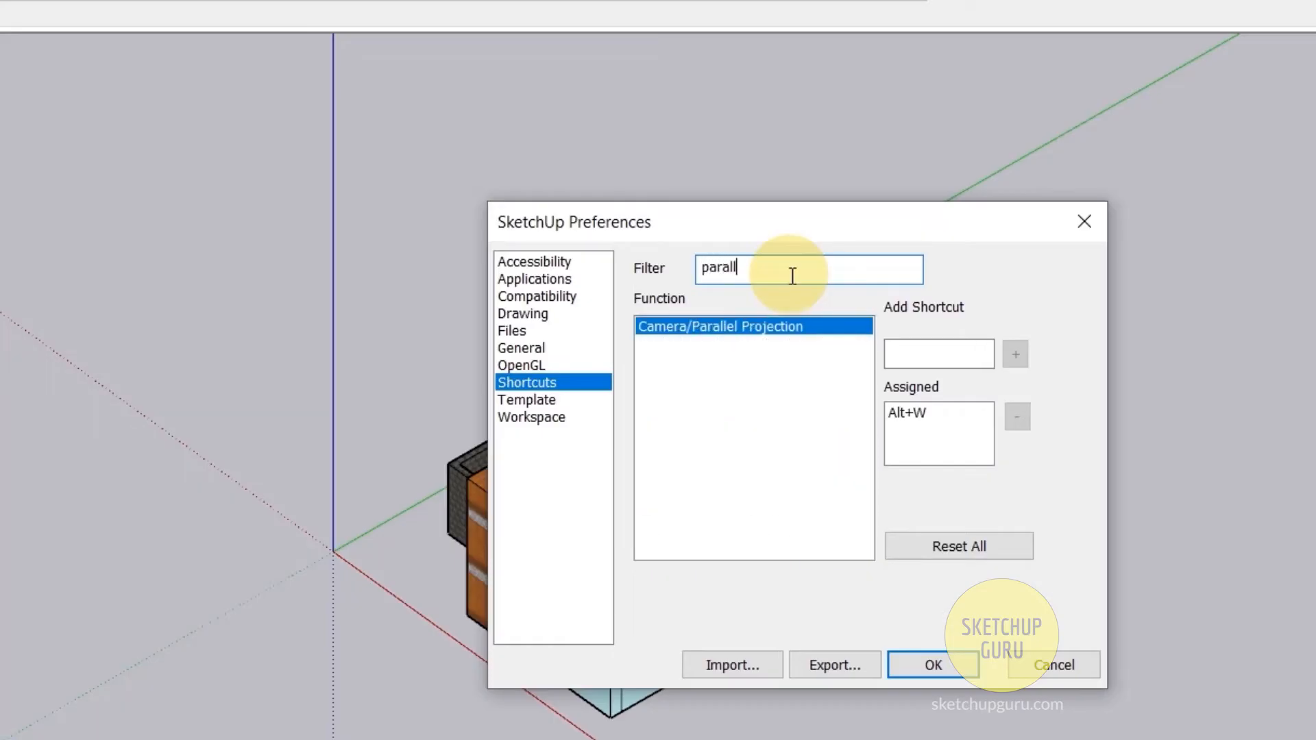
click(924, 352)
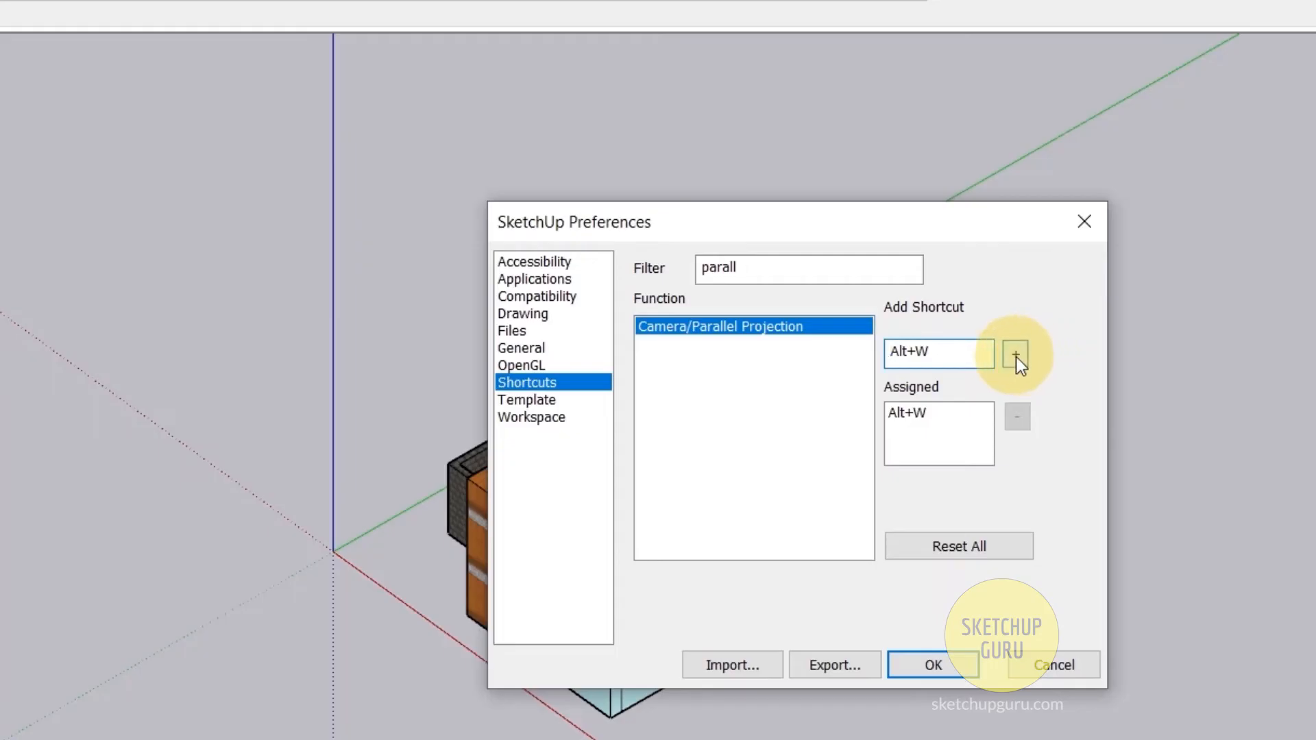
click(1016, 355)
mouse_move(831, 353)
mouse_down()
mouse_move(784, 537)
mouse_move(845, 458)
mouse_up()
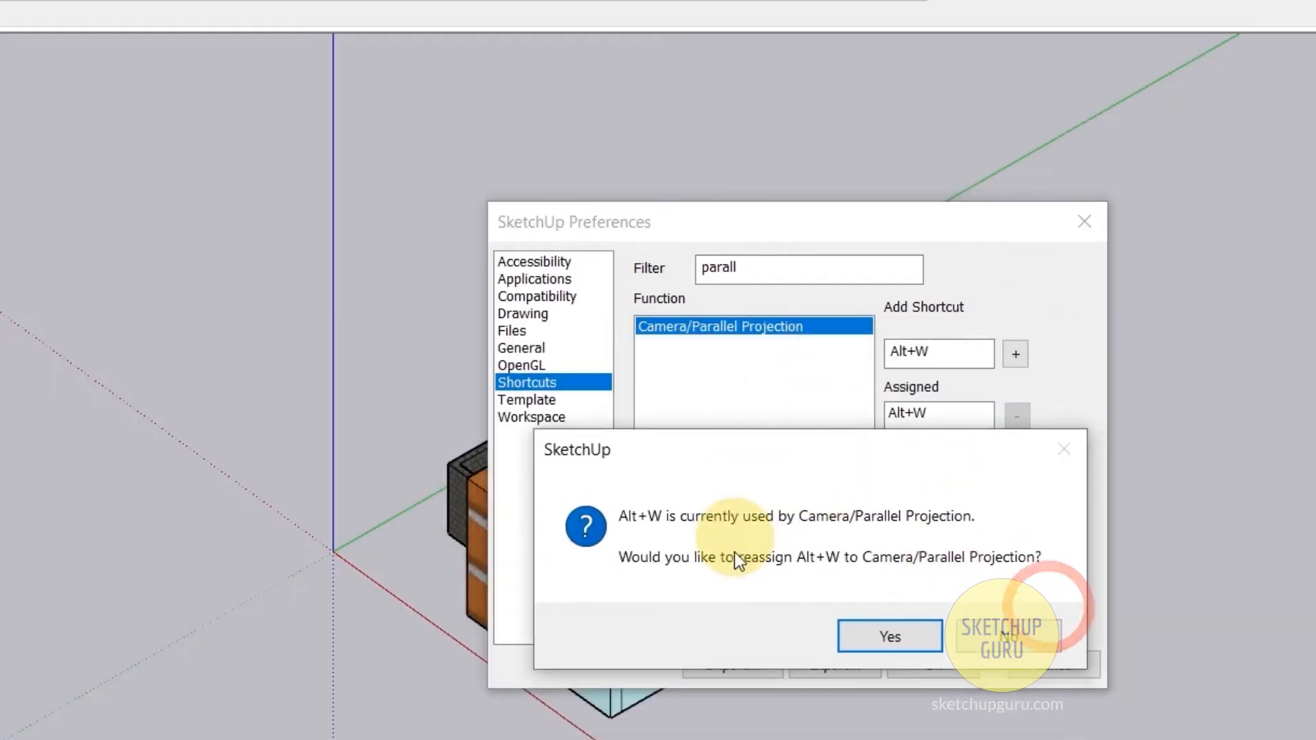
click(870, 642)
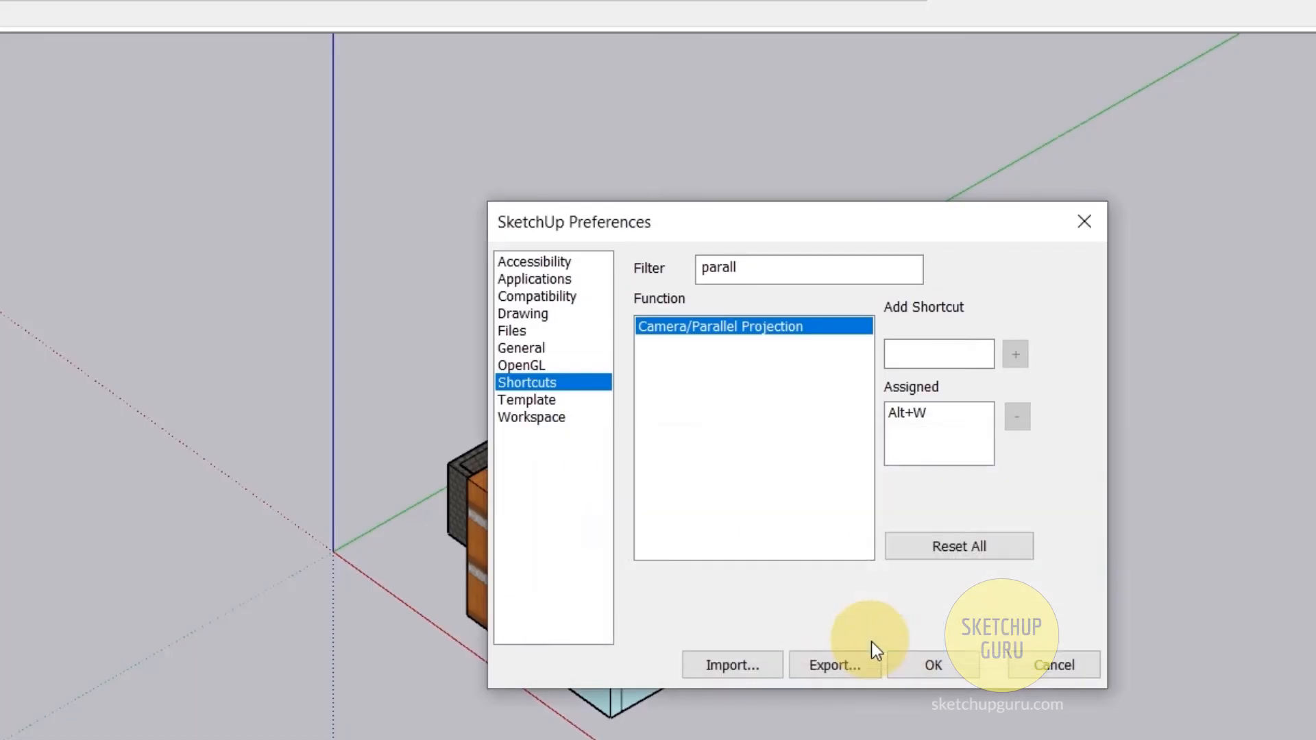
- Assign the Alt+T shortcut to the Camera/Standard Views/Top function
double_click(833, 273)
text(top)
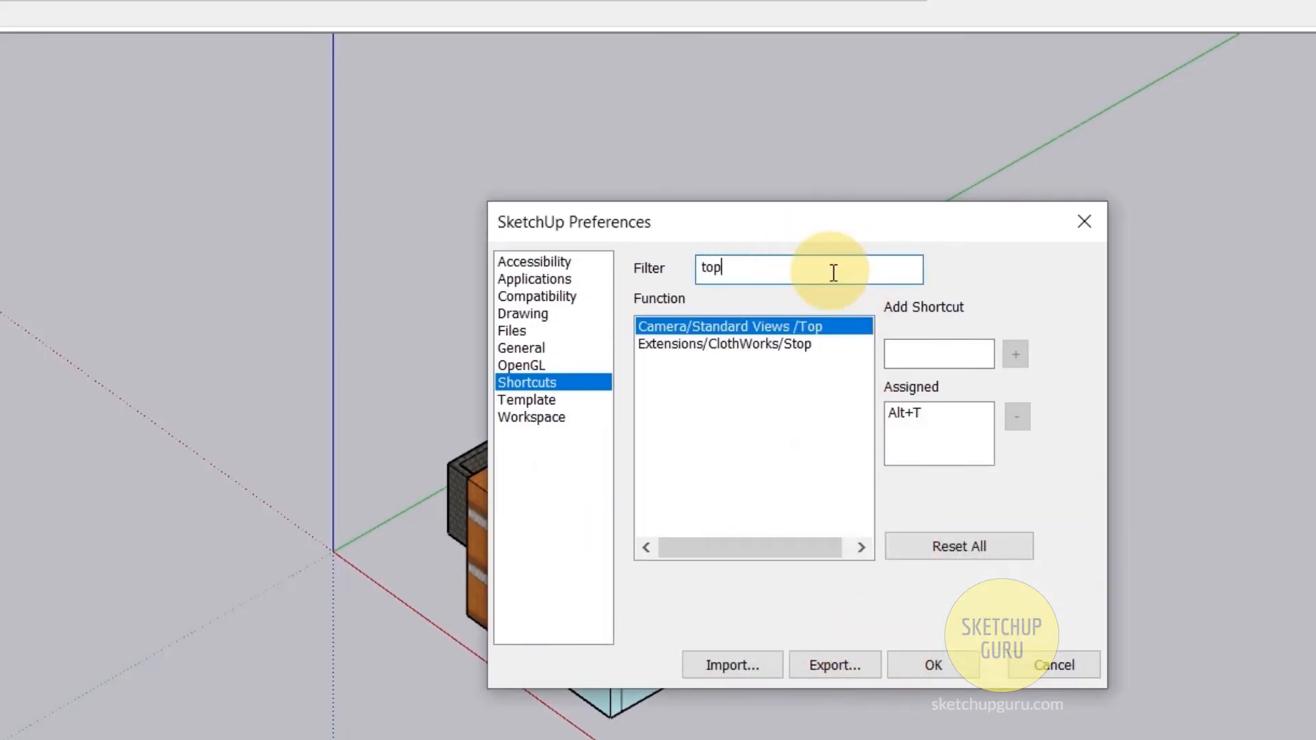
click(927, 346)
key(alt+t)
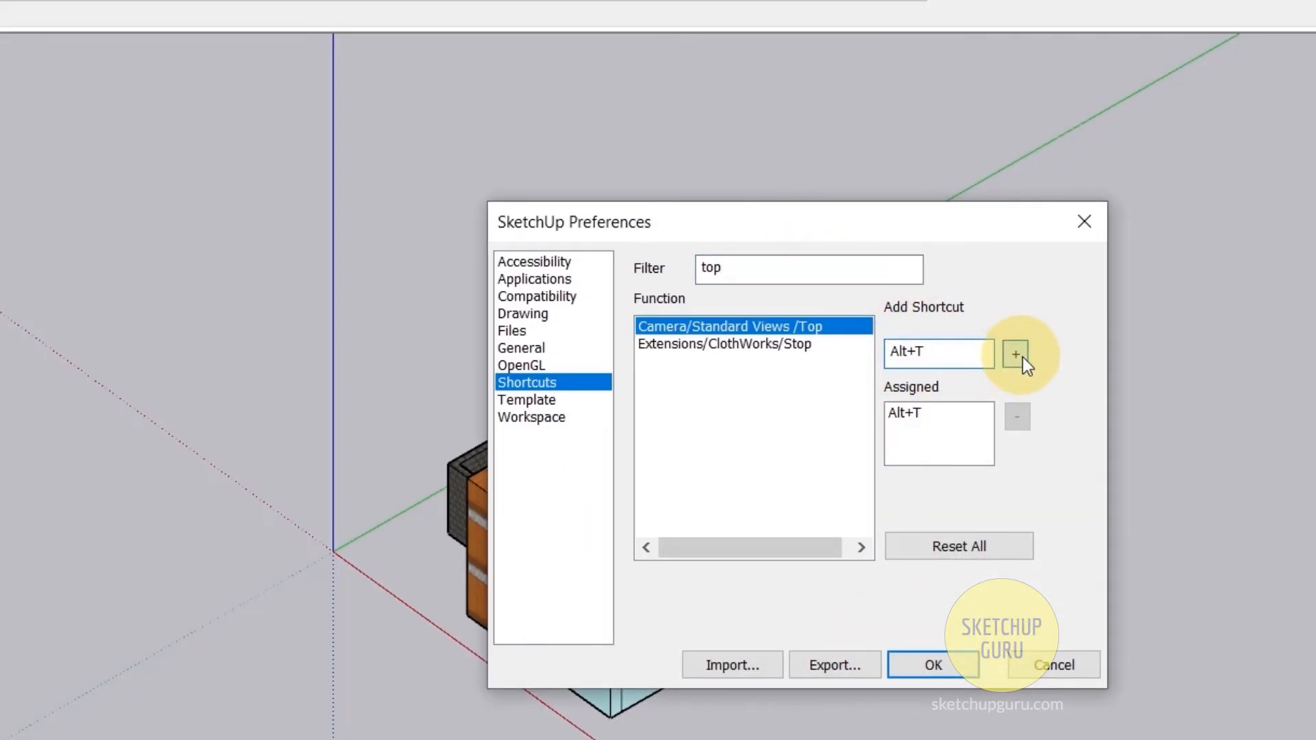
click(1015, 354)
click(869, 541)
- Assign the Alt+F shortcut to the Camera/Standard Views/Front function and save the preferences
double_click(762, 263)
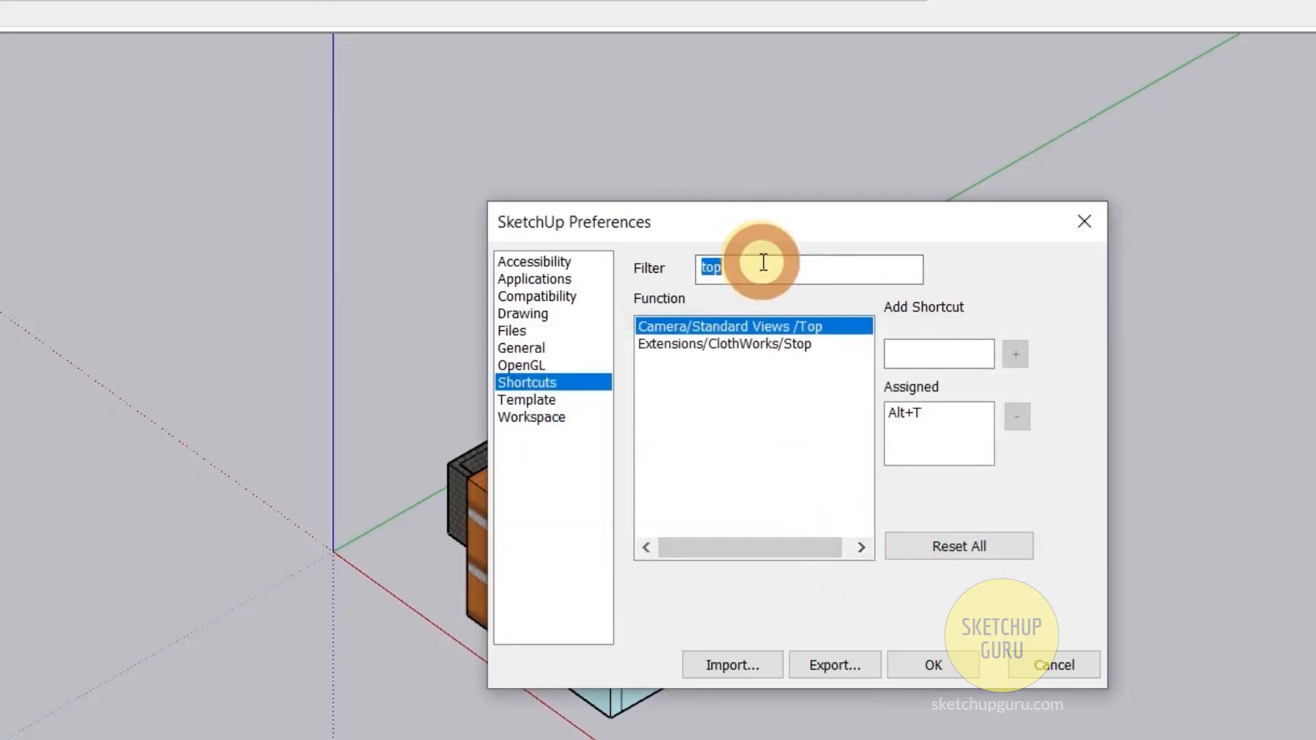
text(front)
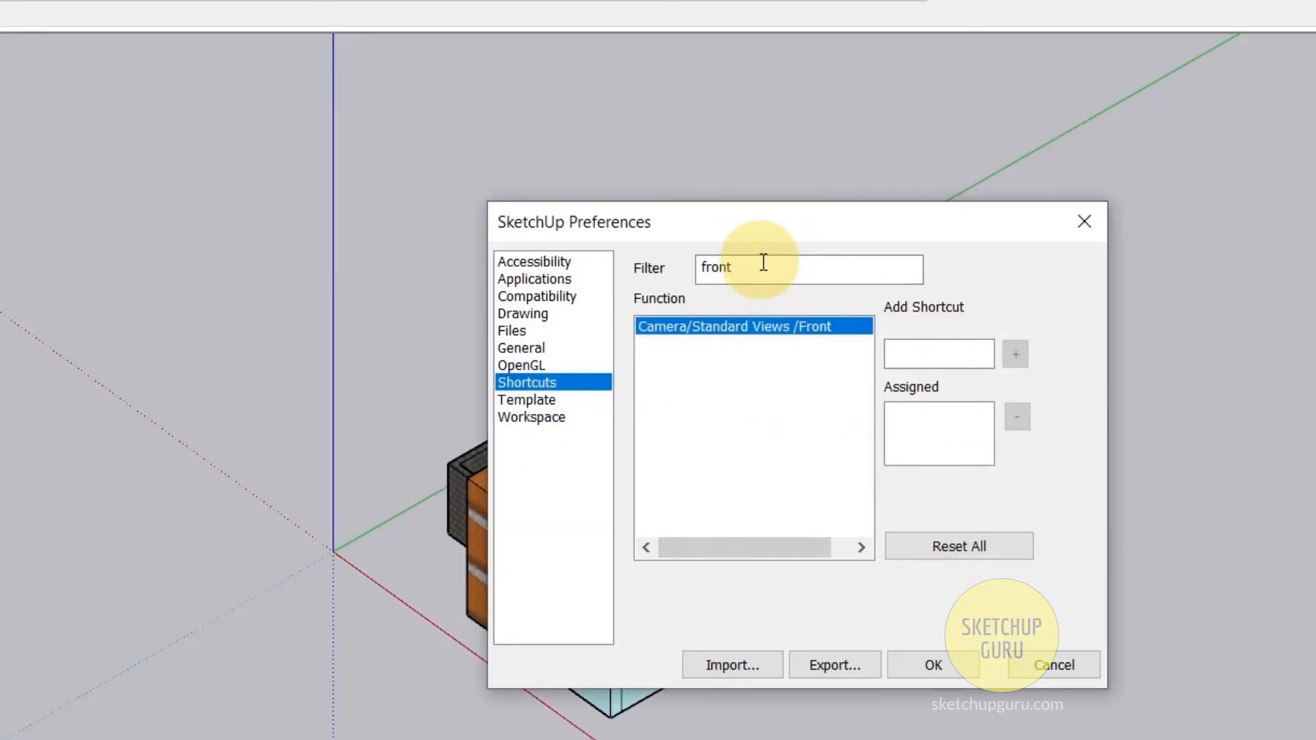
click(816, 327)
click(920, 355)
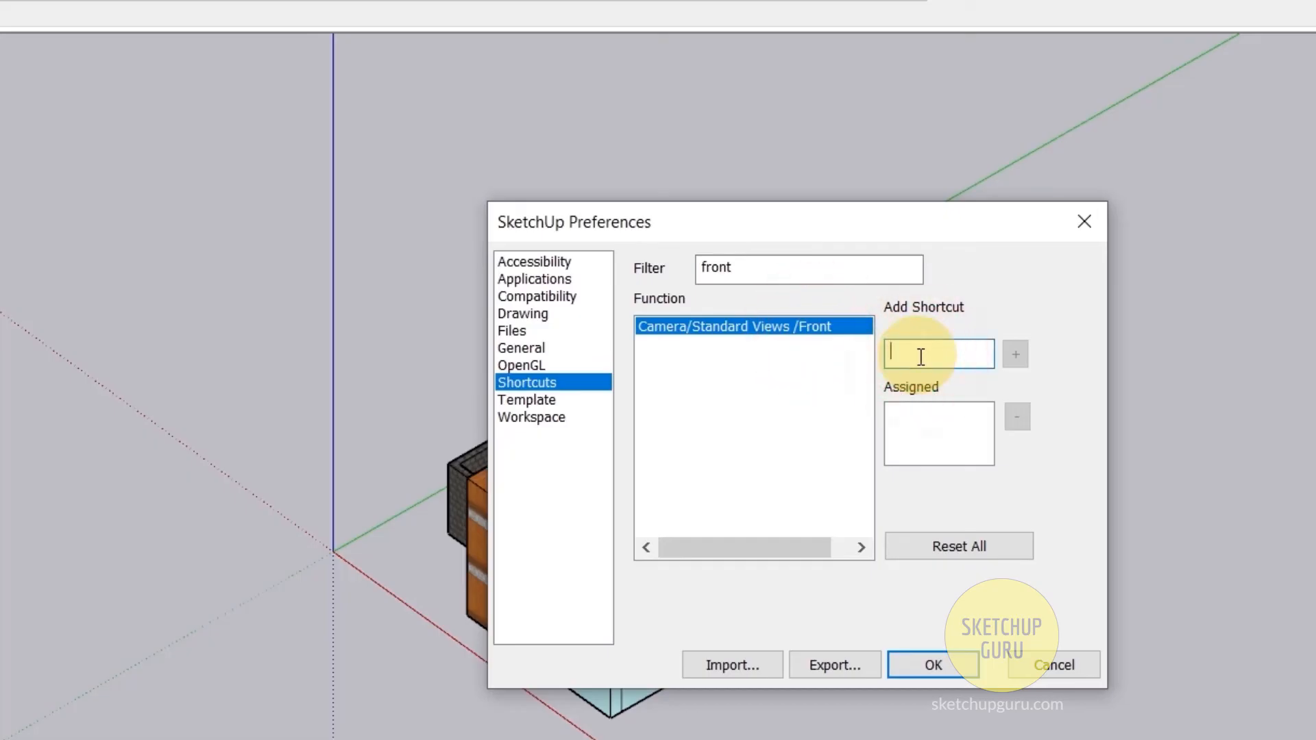
key(alt)
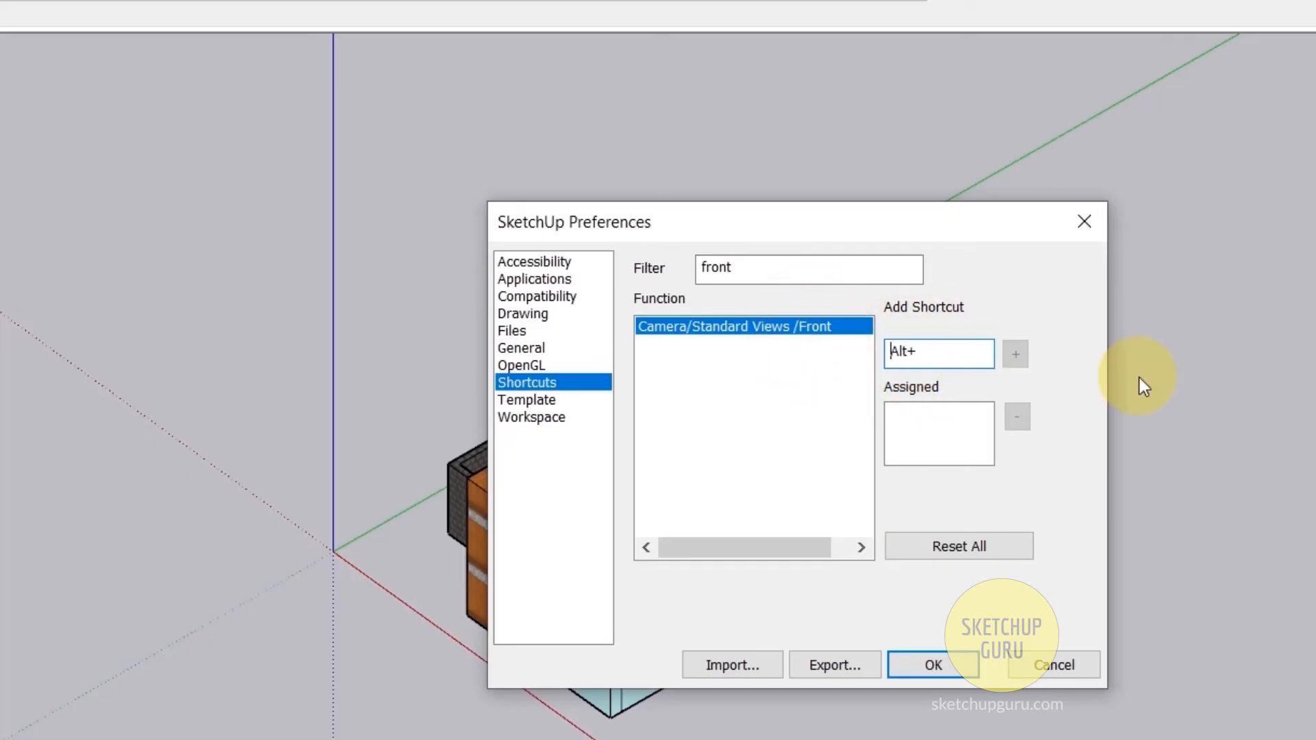
key(alt+f)
click(1015, 355)
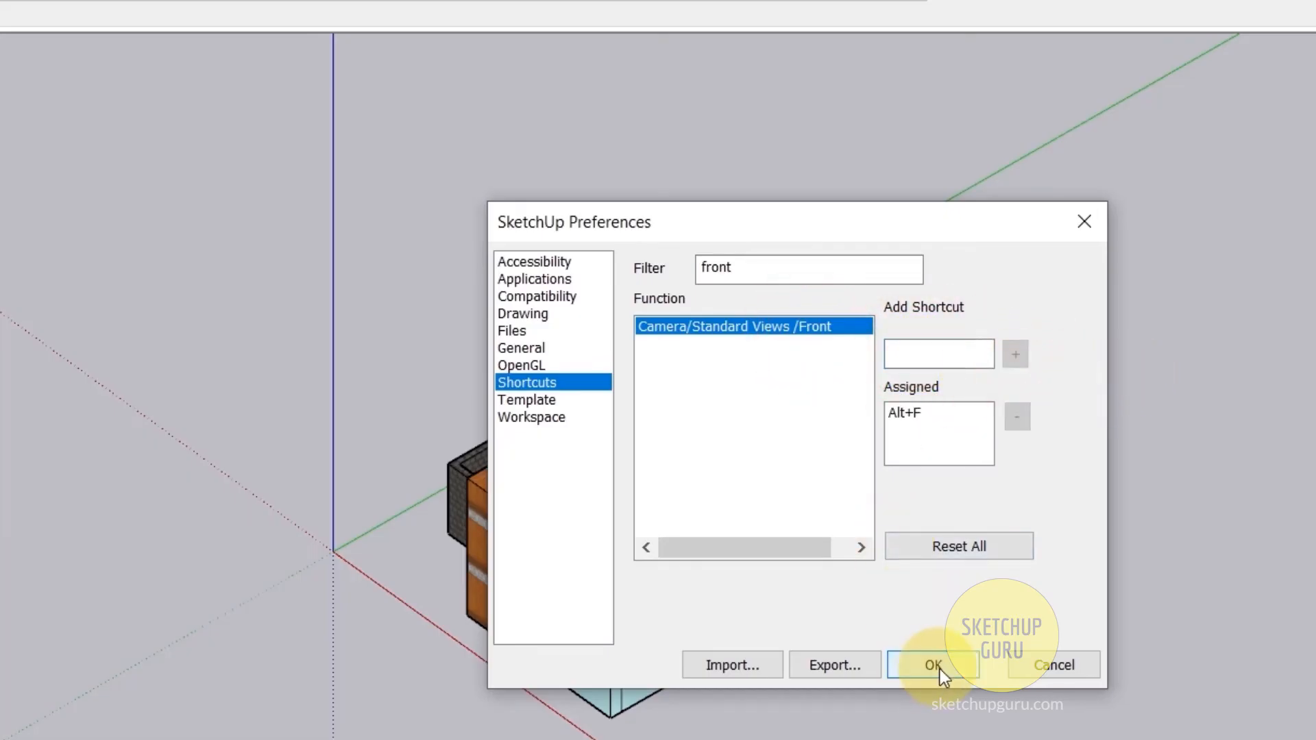
click(939, 668)
- Test the new shortcuts for parallel projection, front view and top view, ending in an angled view
key(alt+w)
key(alt+w)
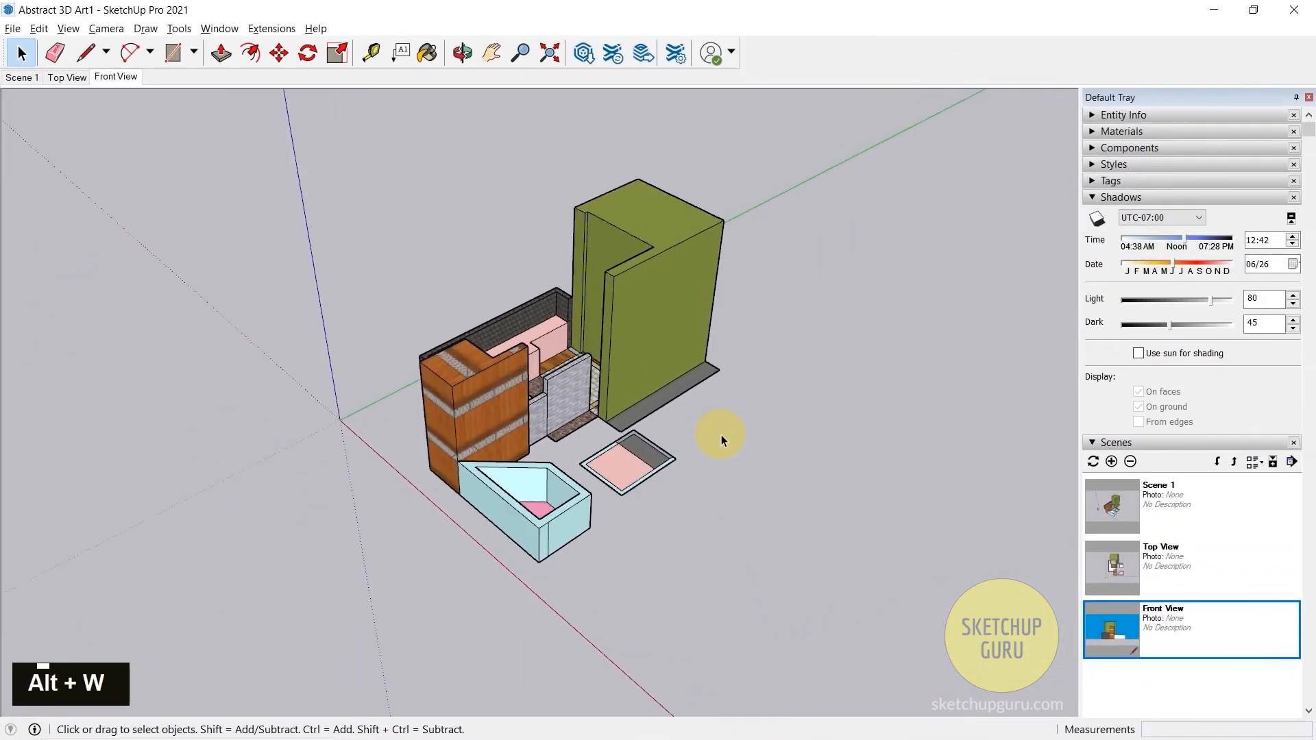
key(alt+w)
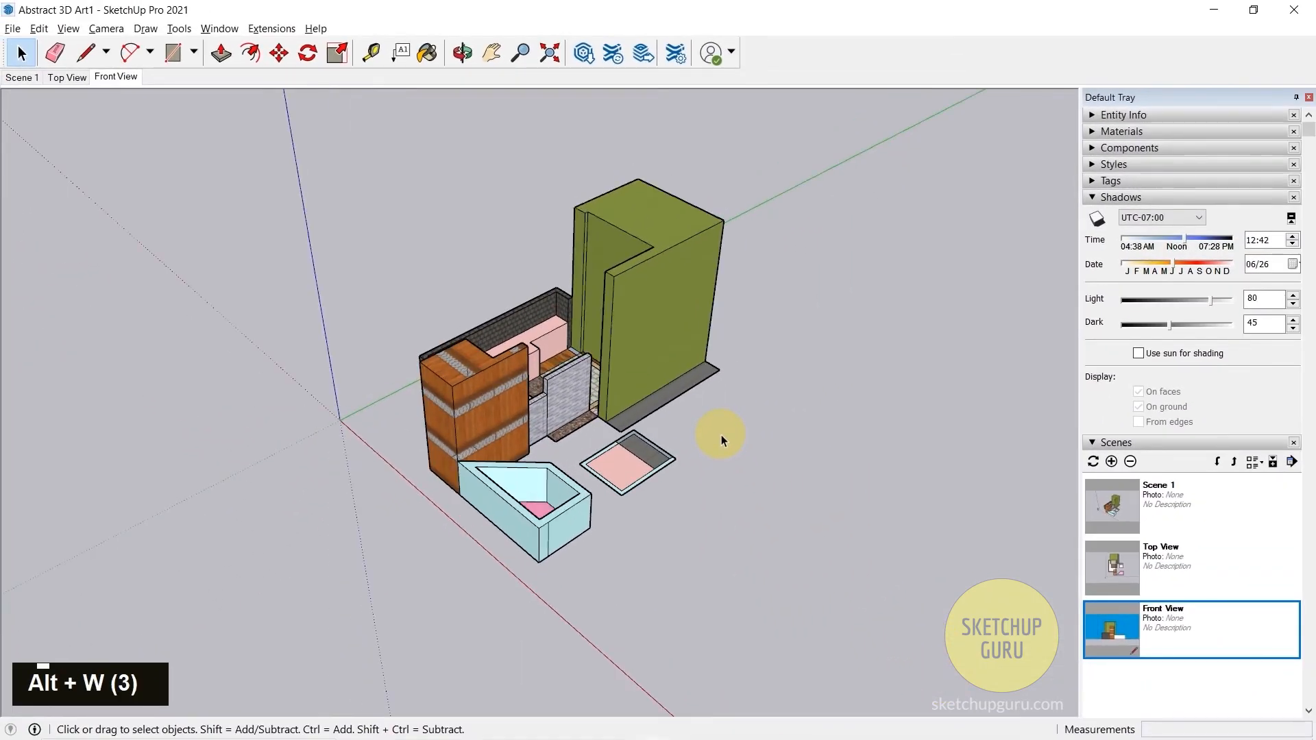
key(alt+w)
key(alt+f)
key(alt+t)
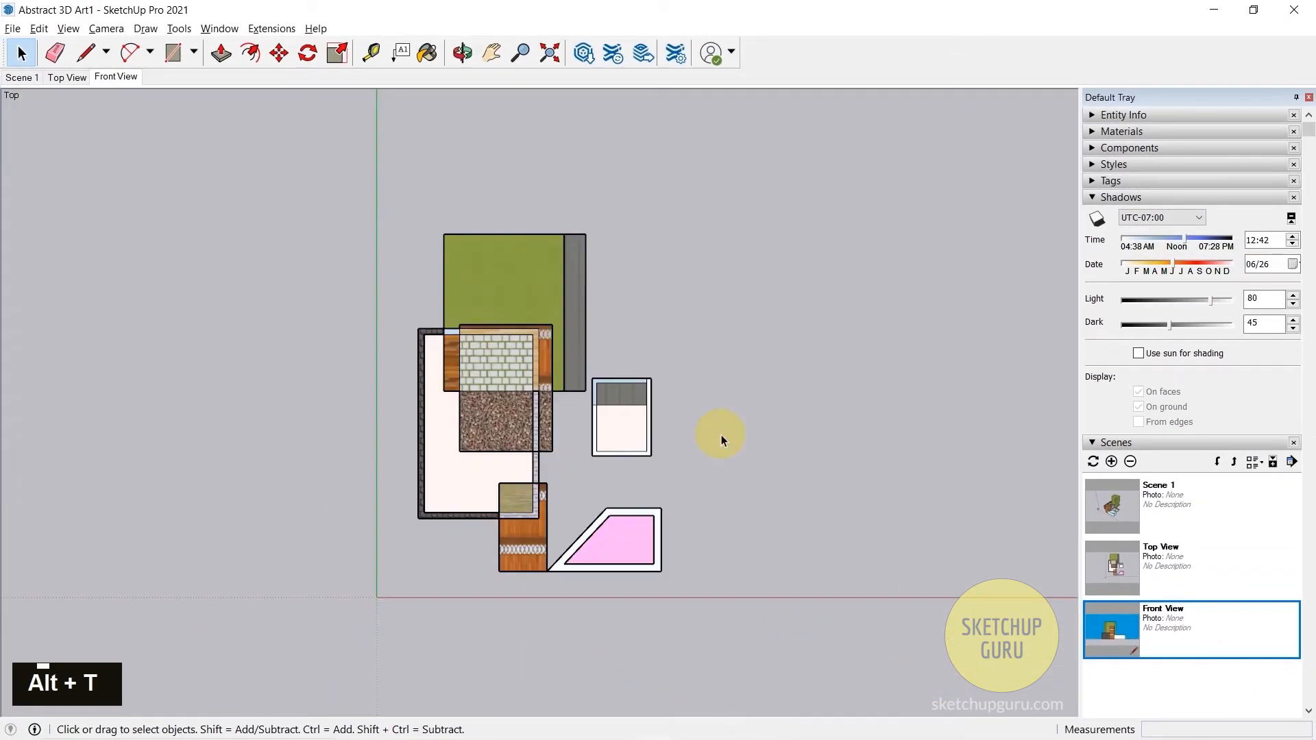
middle_drag(799, 585, 340, 429)
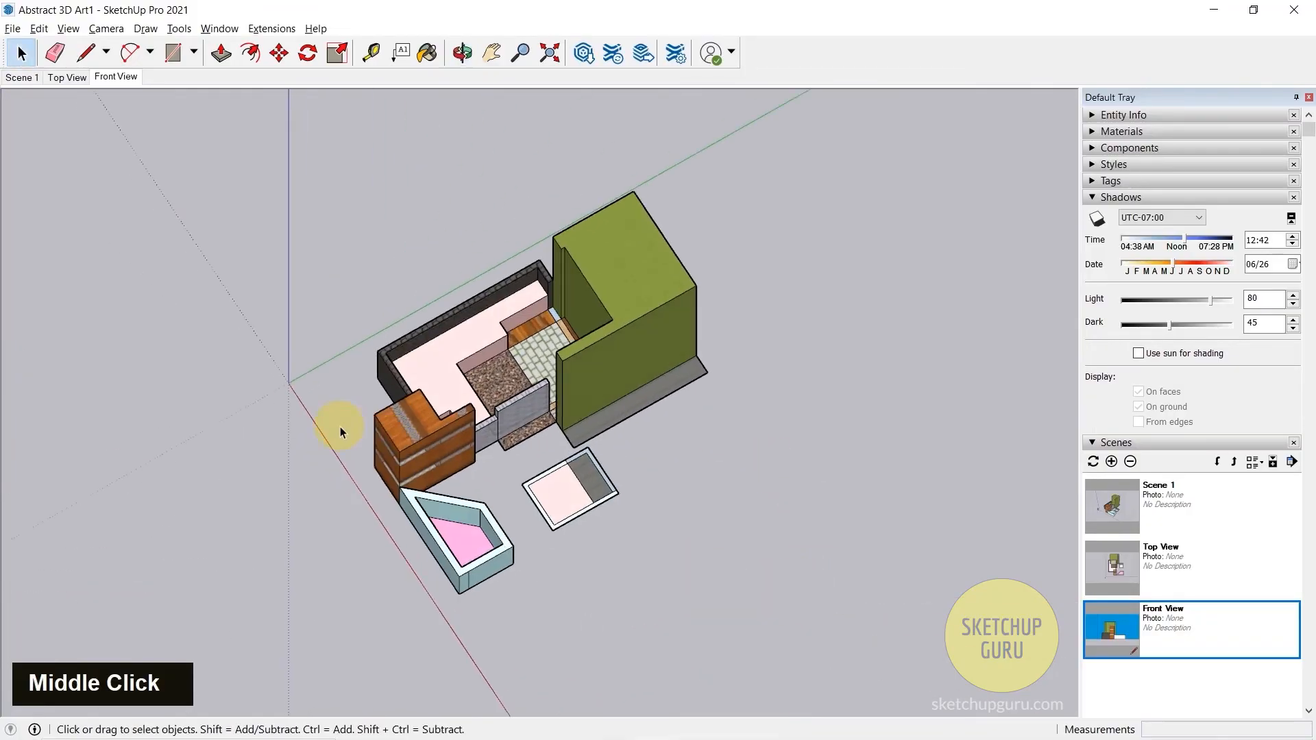
- Activate the Top View scene and turn on shadows for the model
click(67, 78)
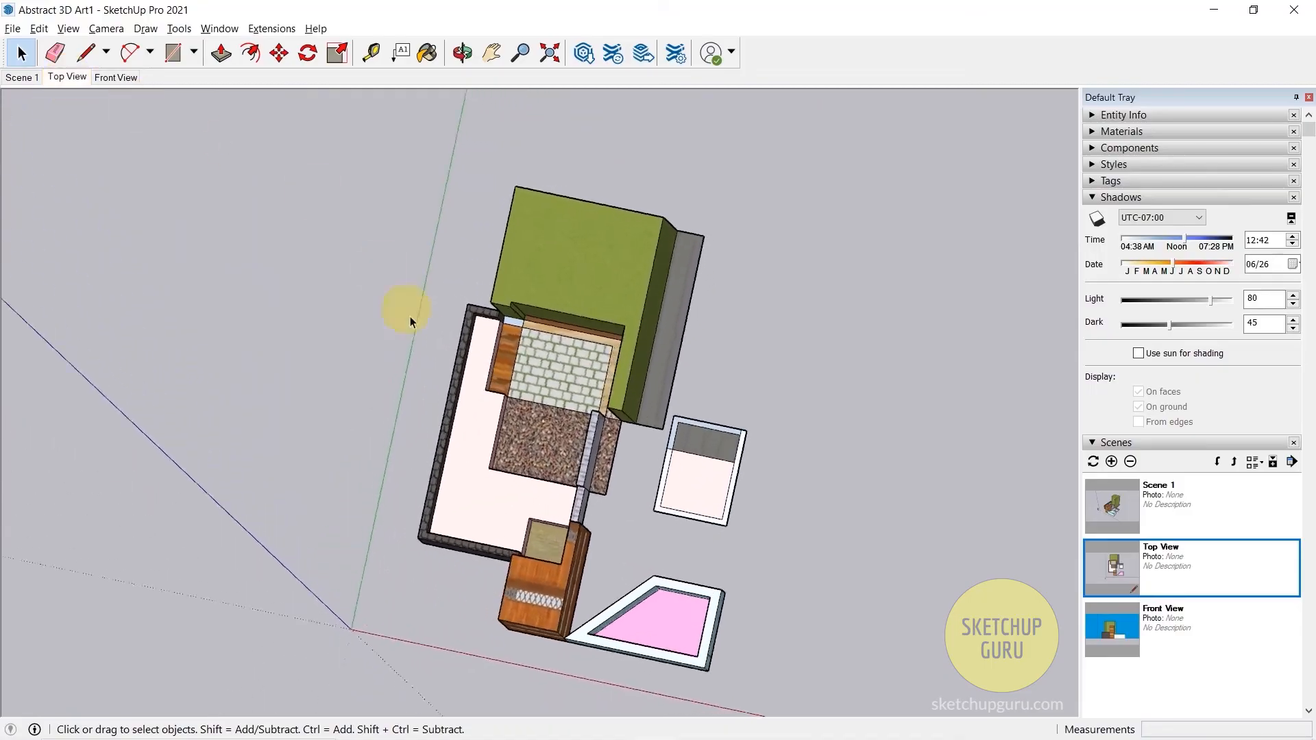
click(68, 29)
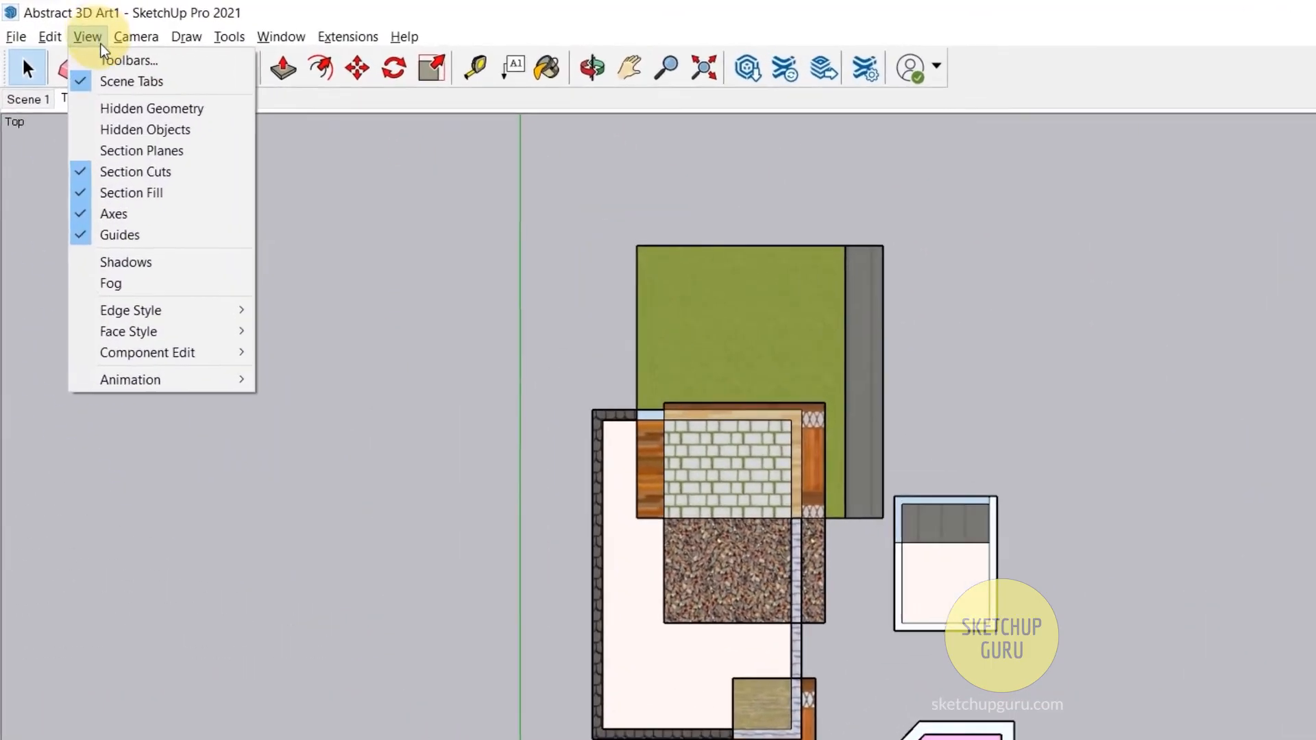
click(114, 204)
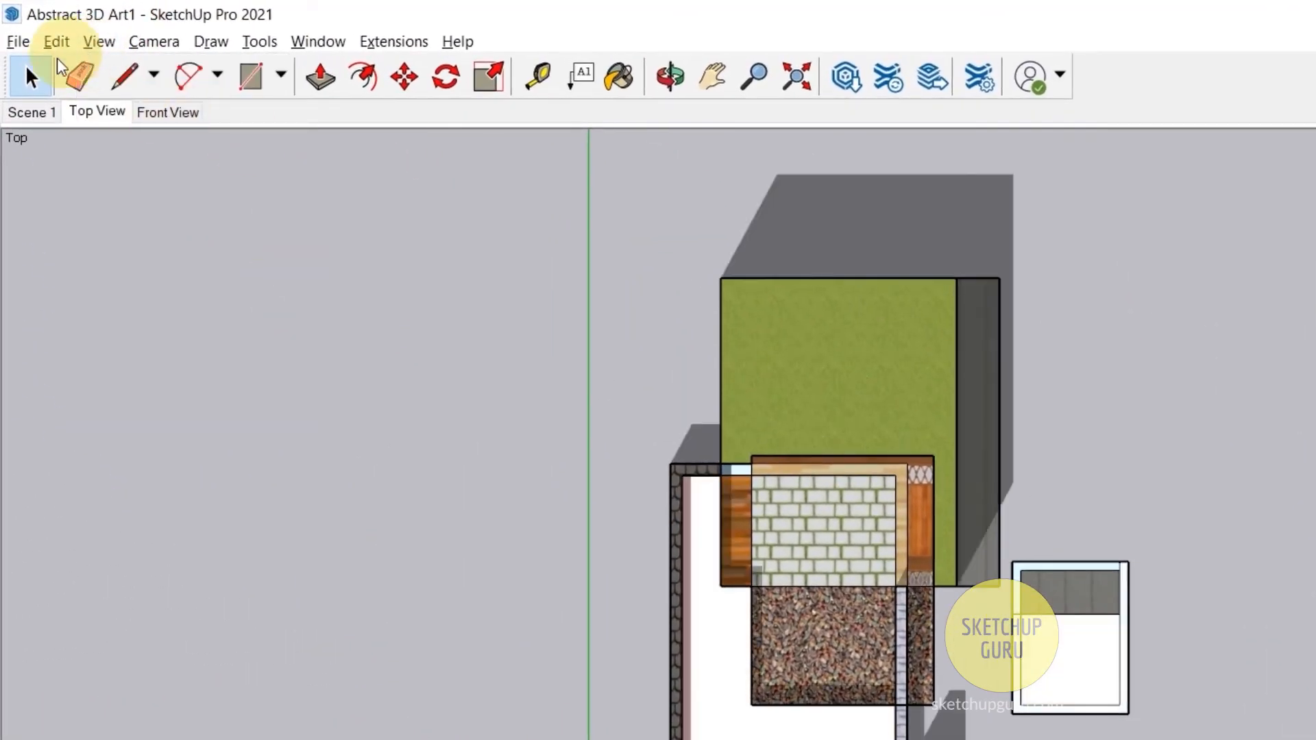
- Start a 2D graphic export of the top view and name the file Abstract 3D Art_Top View
click(26, 42)
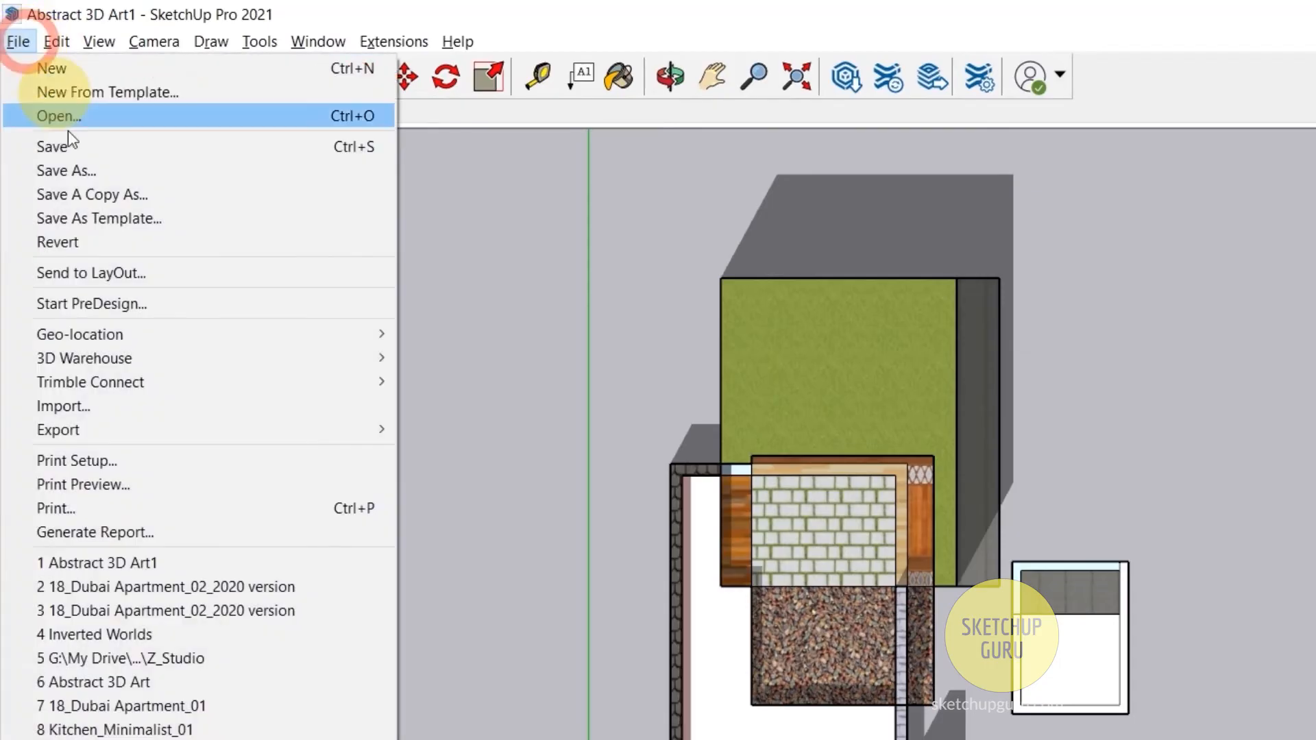
click(106, 437)
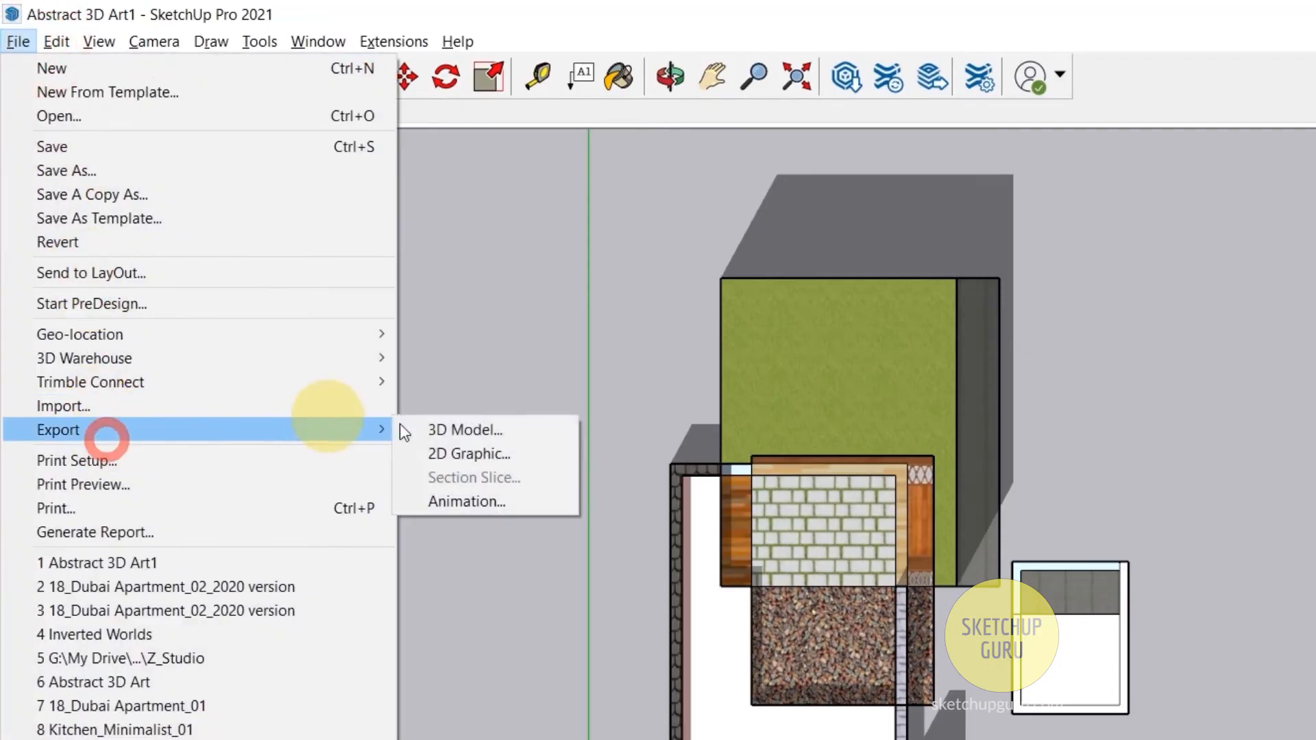
click(557, 451)
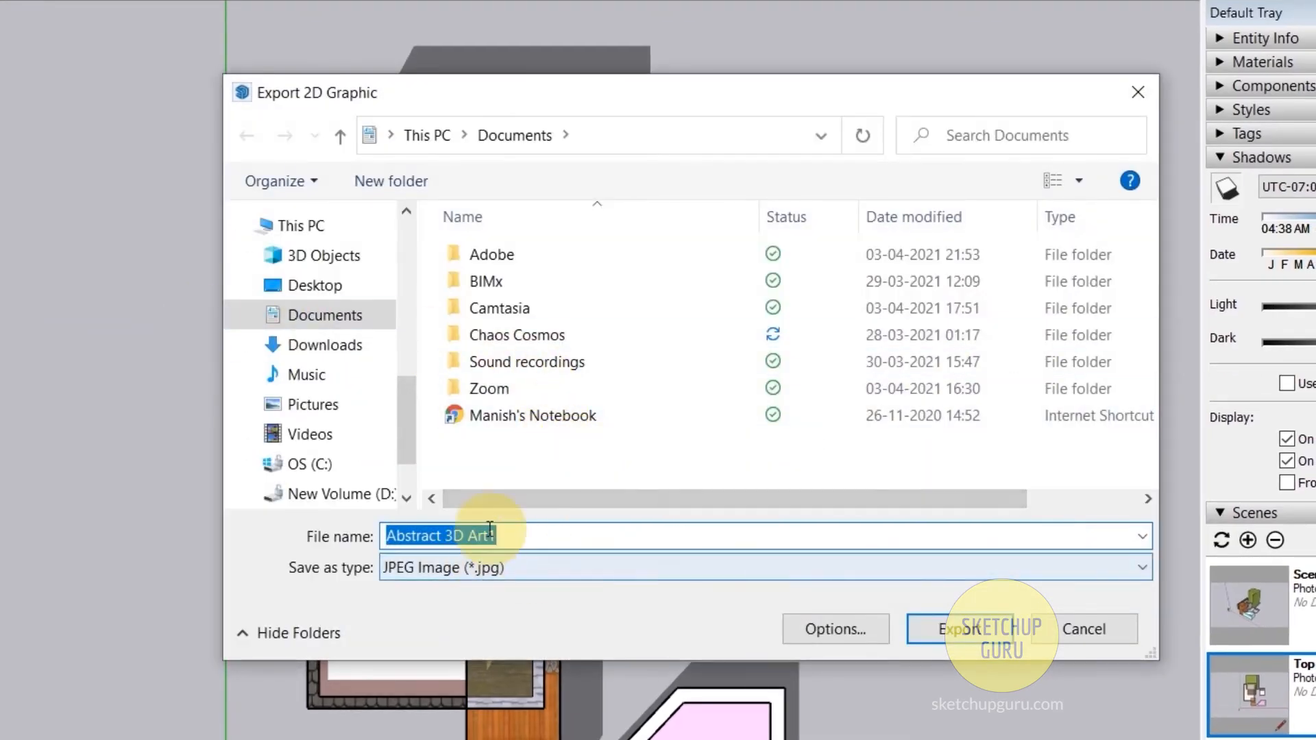
click(518, 536)
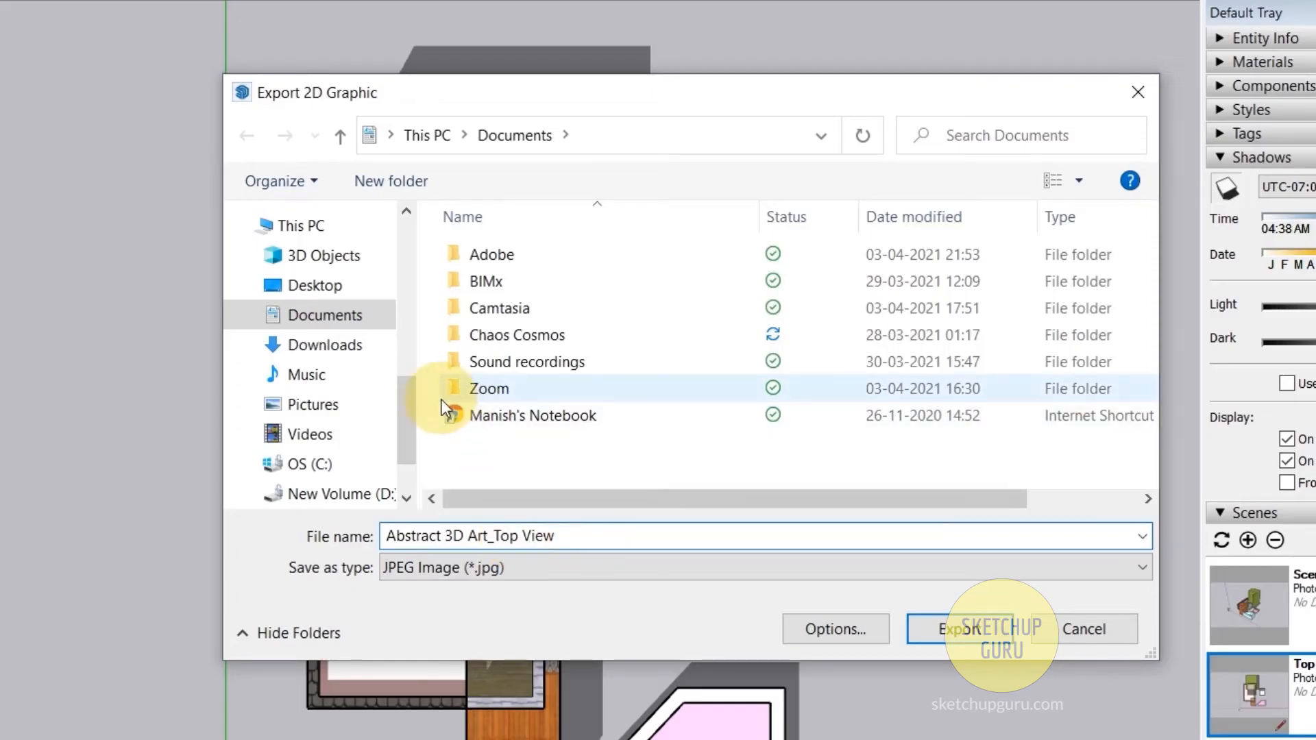
- Choose the 13_Setting Up Scenes folder inside 01_Sketchup Basics Course as destination, and review the file types, keeping JPEG Image (*.jpg)
drag(416, 402, 409, 358)
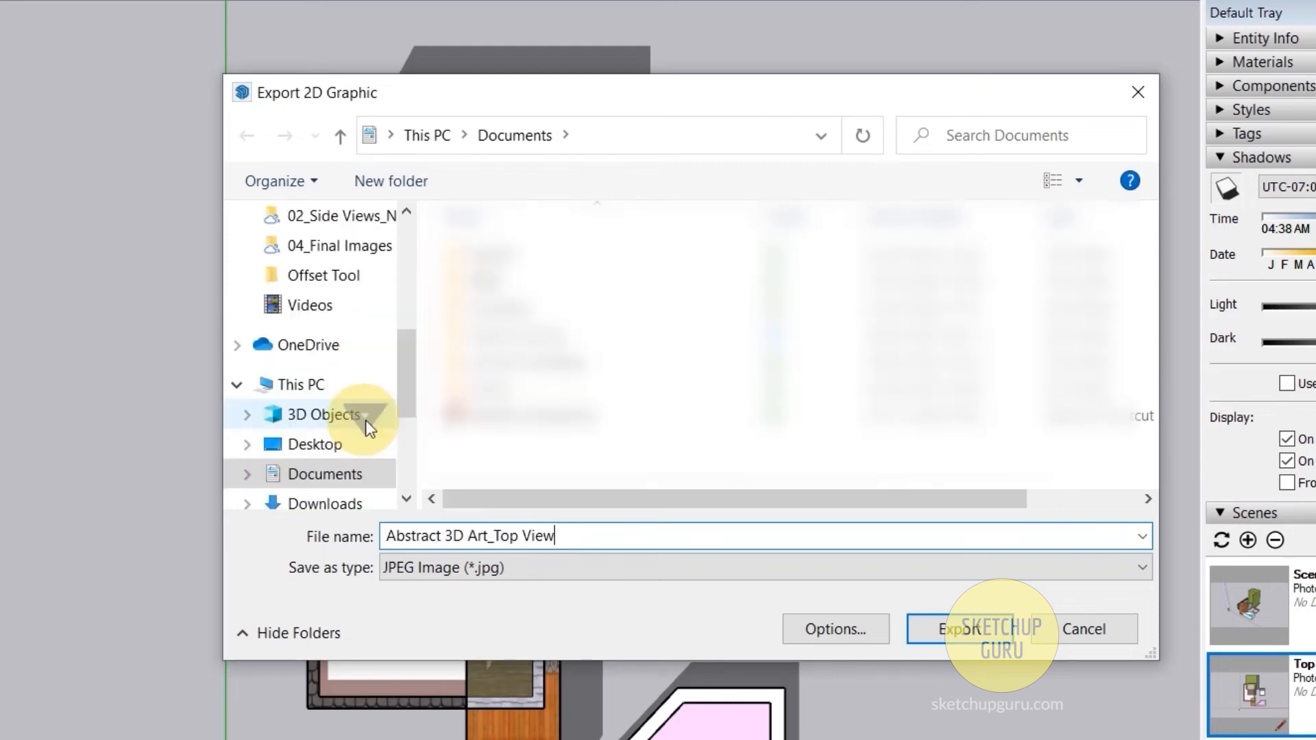
scroll(365, 421, down, 3)
click(328, 402)
double_click(691, 321)
double_click(576, 419)
click(699, 450)
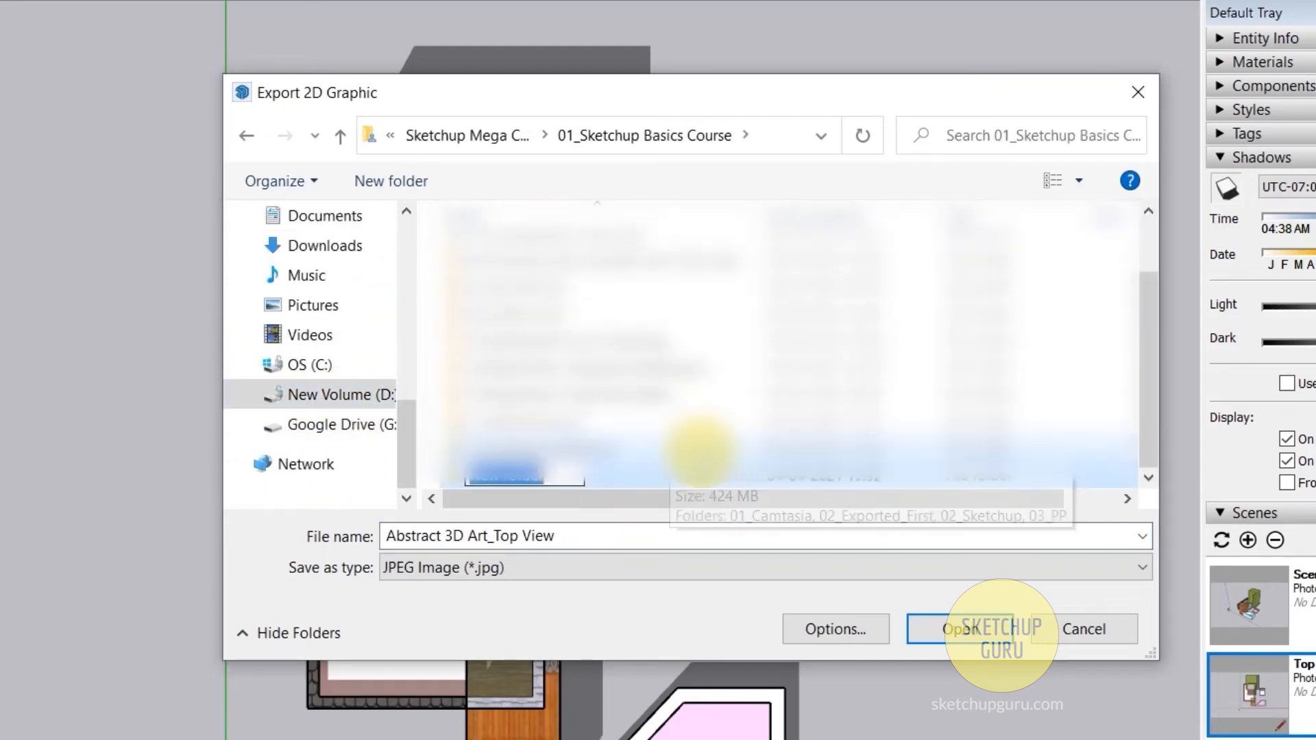
double_click(700, 450)
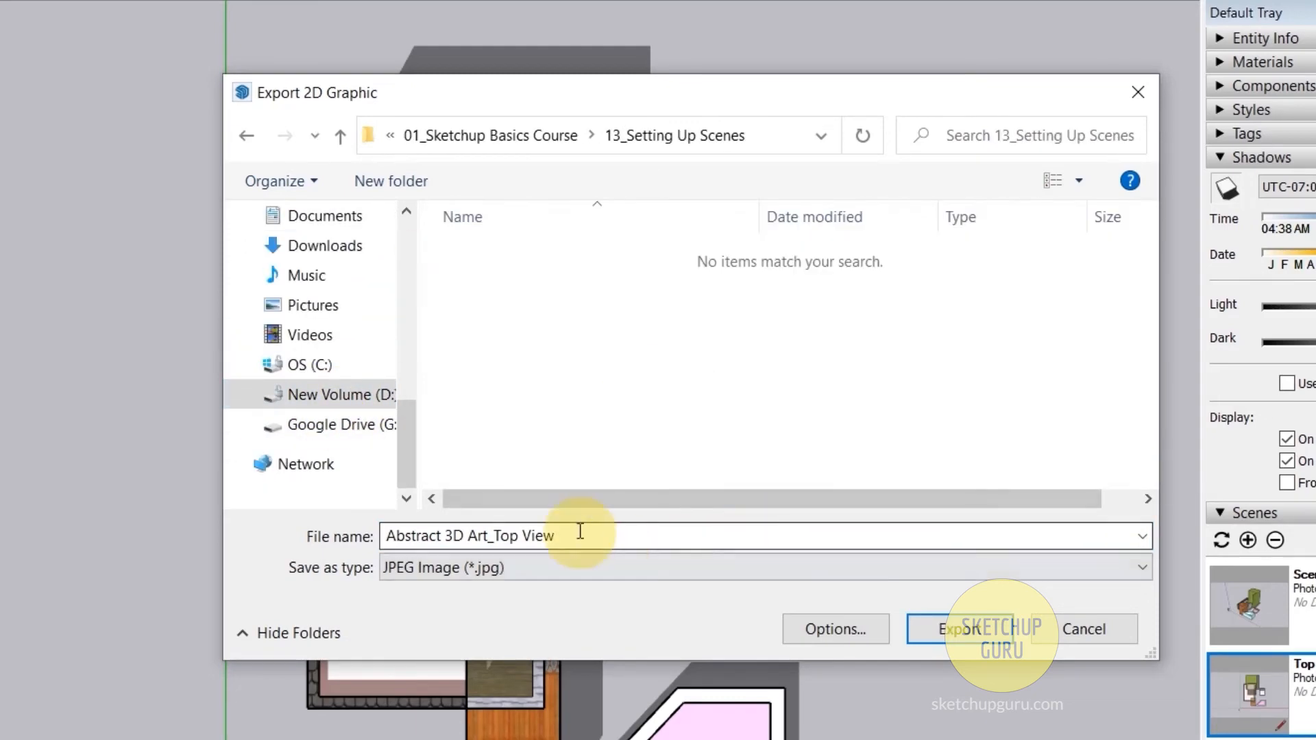
click(415, 571)
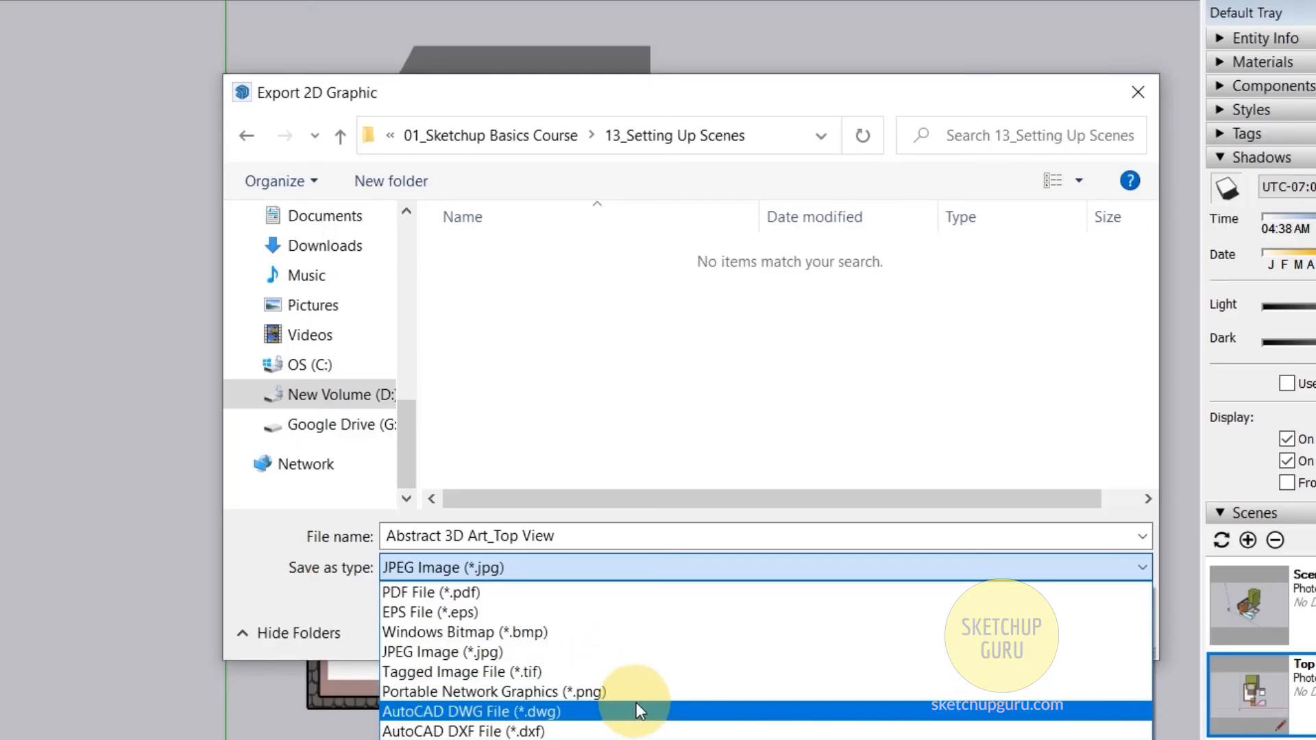
click(587, 496)
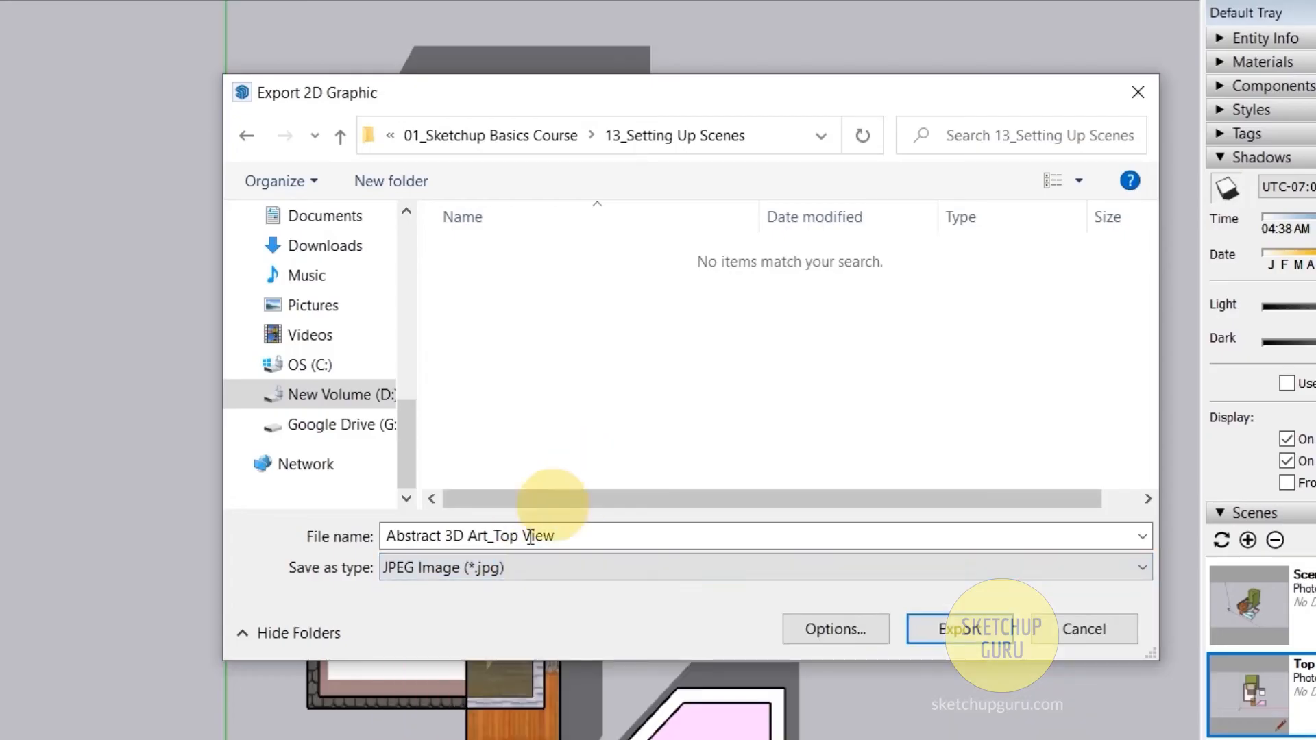
- Check the JPEG export options for image size and quality, accept them, and export the top view image
click(821, 638)
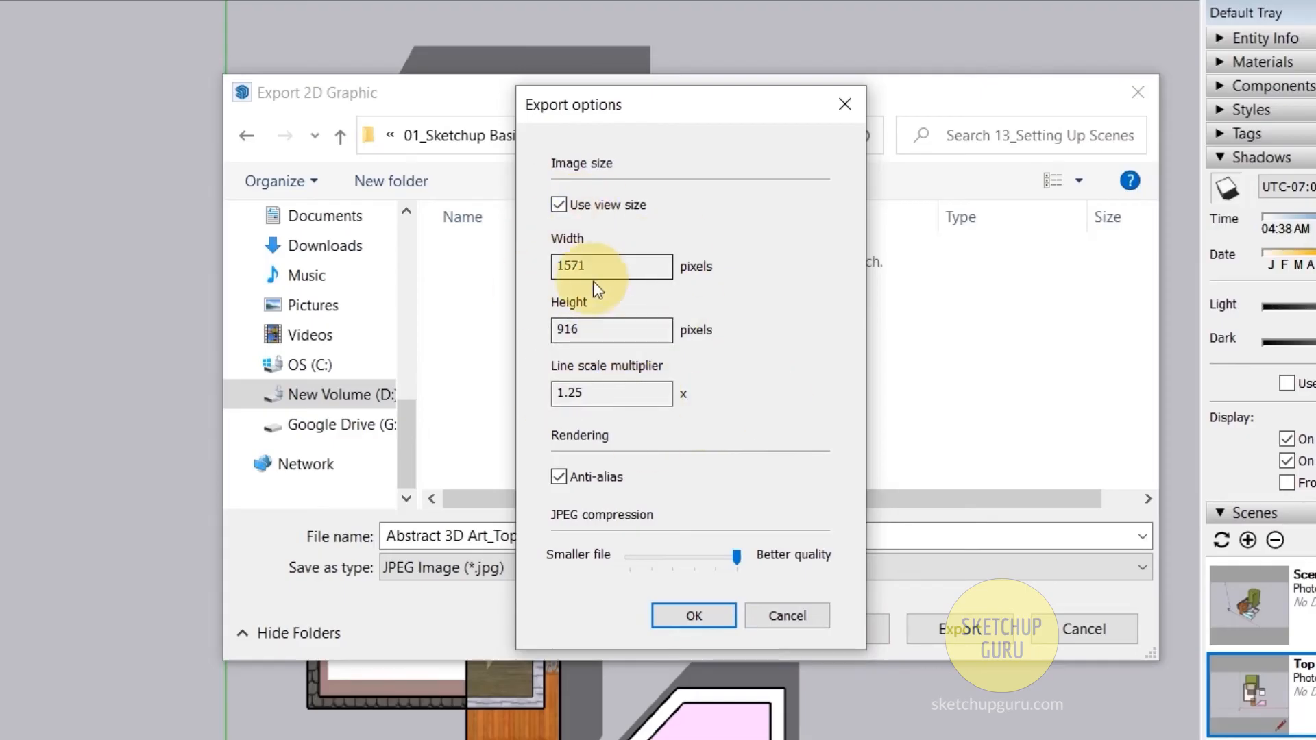
click(712, 620)
click(987, 629)
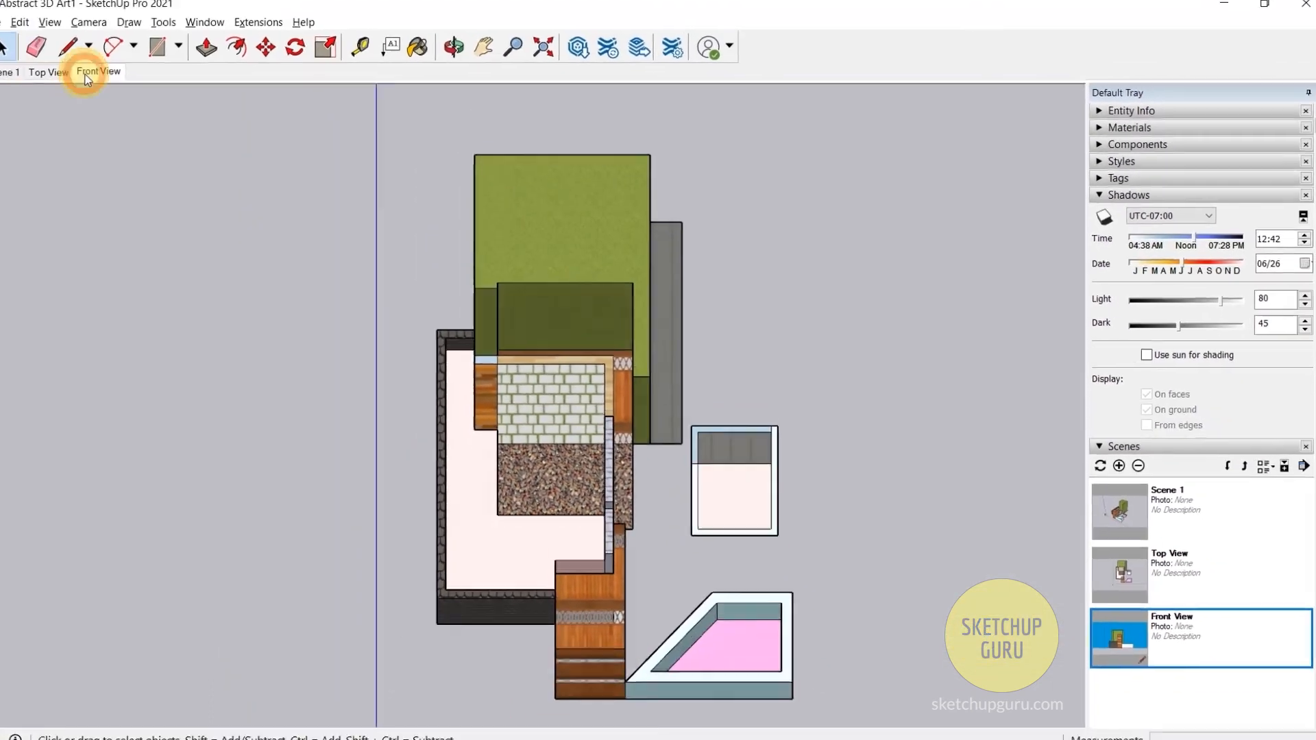
- Activate the Front View scene with shadows on, and set the shadow time to 07:28 and date to 09/28
click(85, 74)
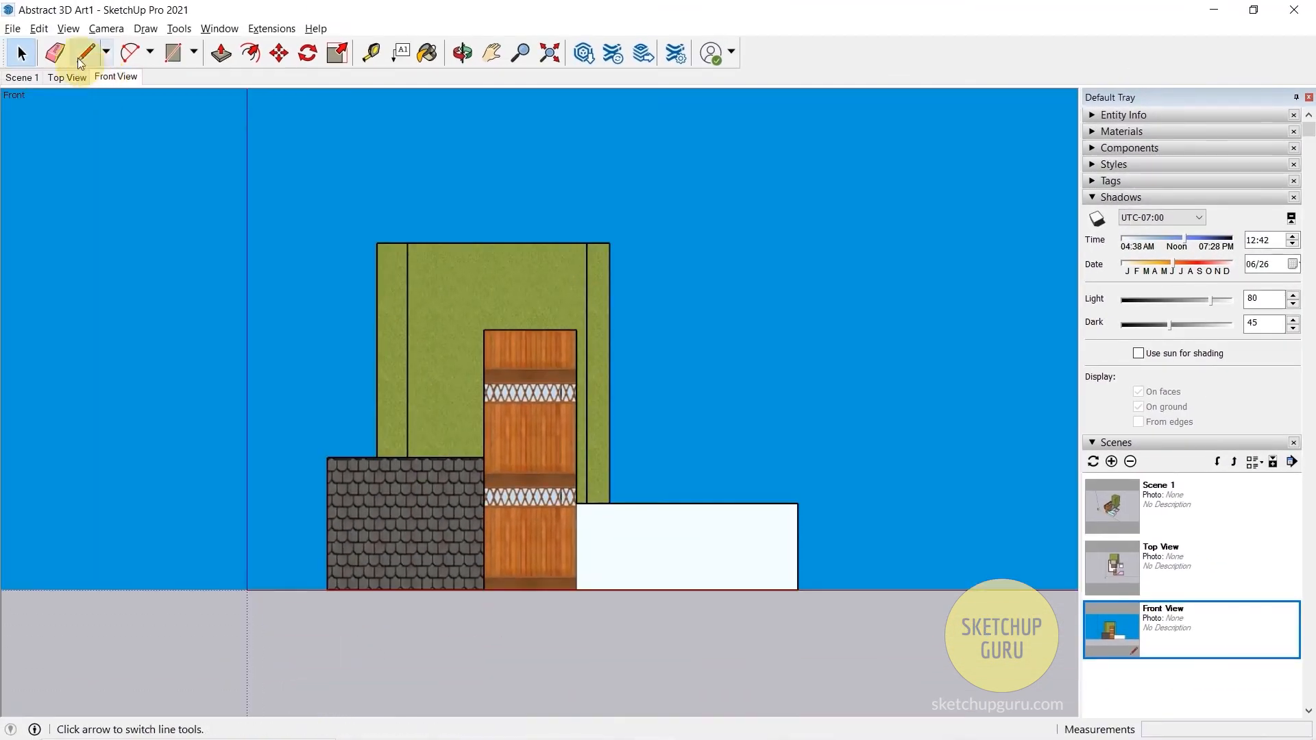
click(46, 23)
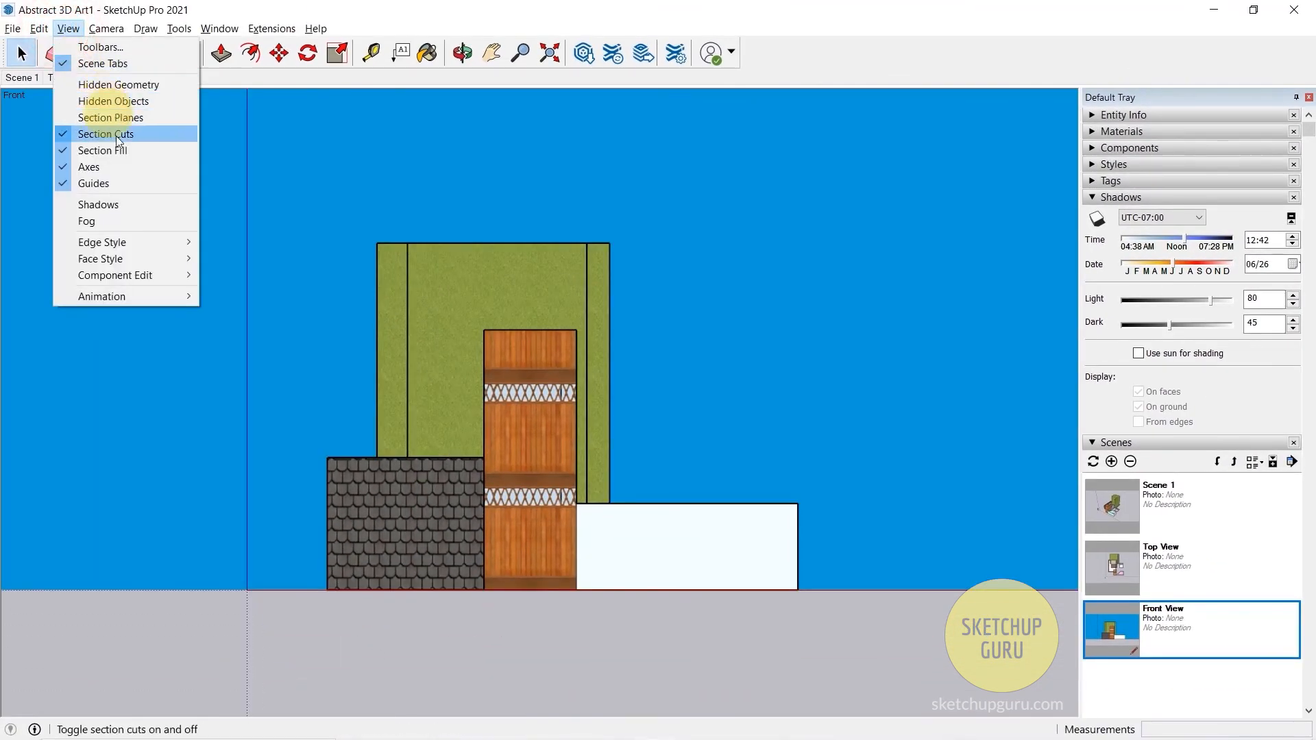
click(120, 203)
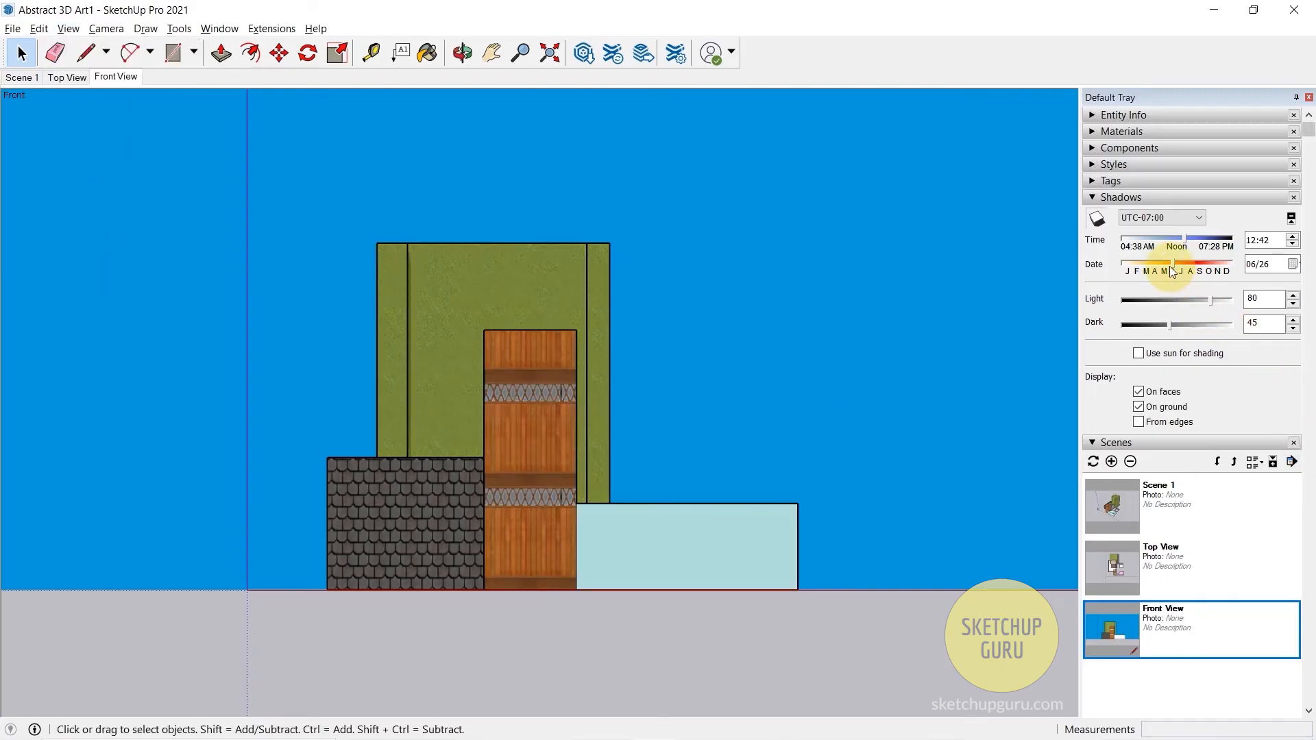
double_click(1149, 236)
double_click(1139, 267)
drag(1139, 267, 1203, 267)
- Examine the cast shadows from an angled view and set the shadow time to 09:56
middle_click(756, 327)
middle_drag(756, 327, 554, 531)
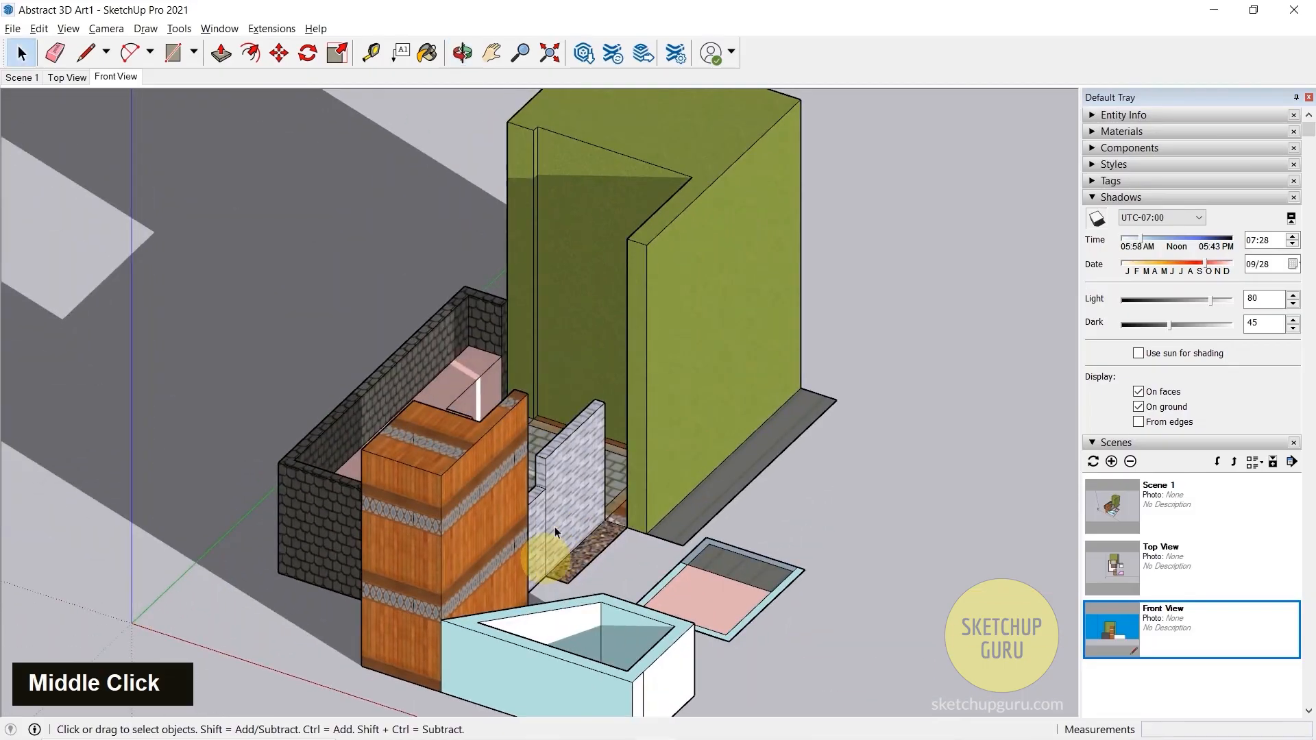
scroll(594, 365, down, 14)
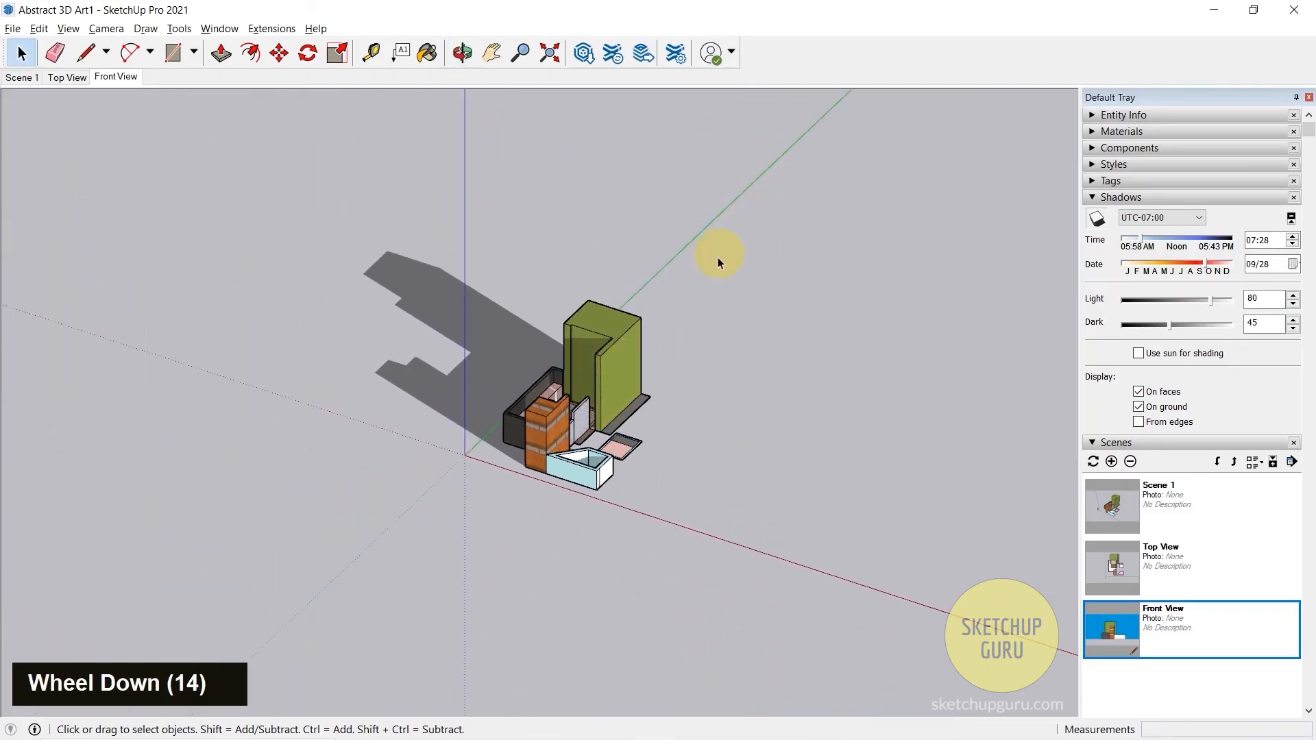
scroll(617, 366, up, 3)
middle_click(651, 363)
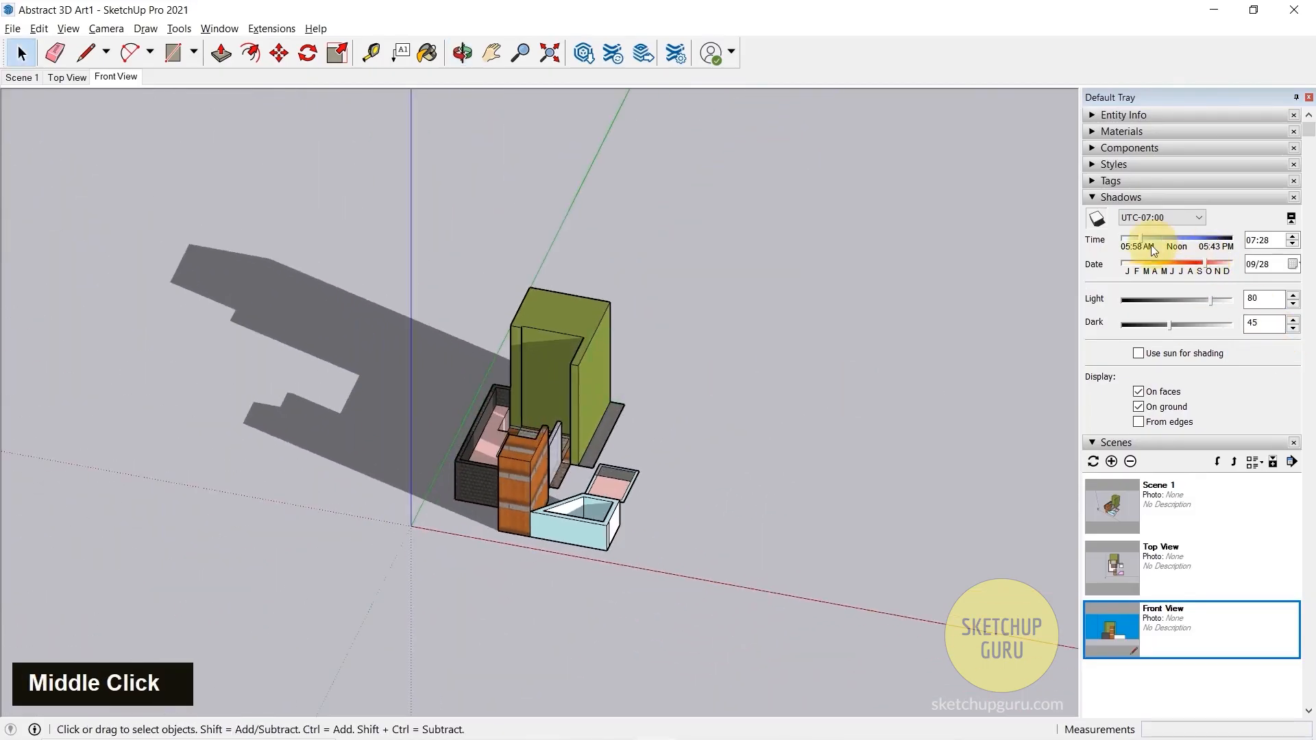
drag(1151, 245, 1161, 235)
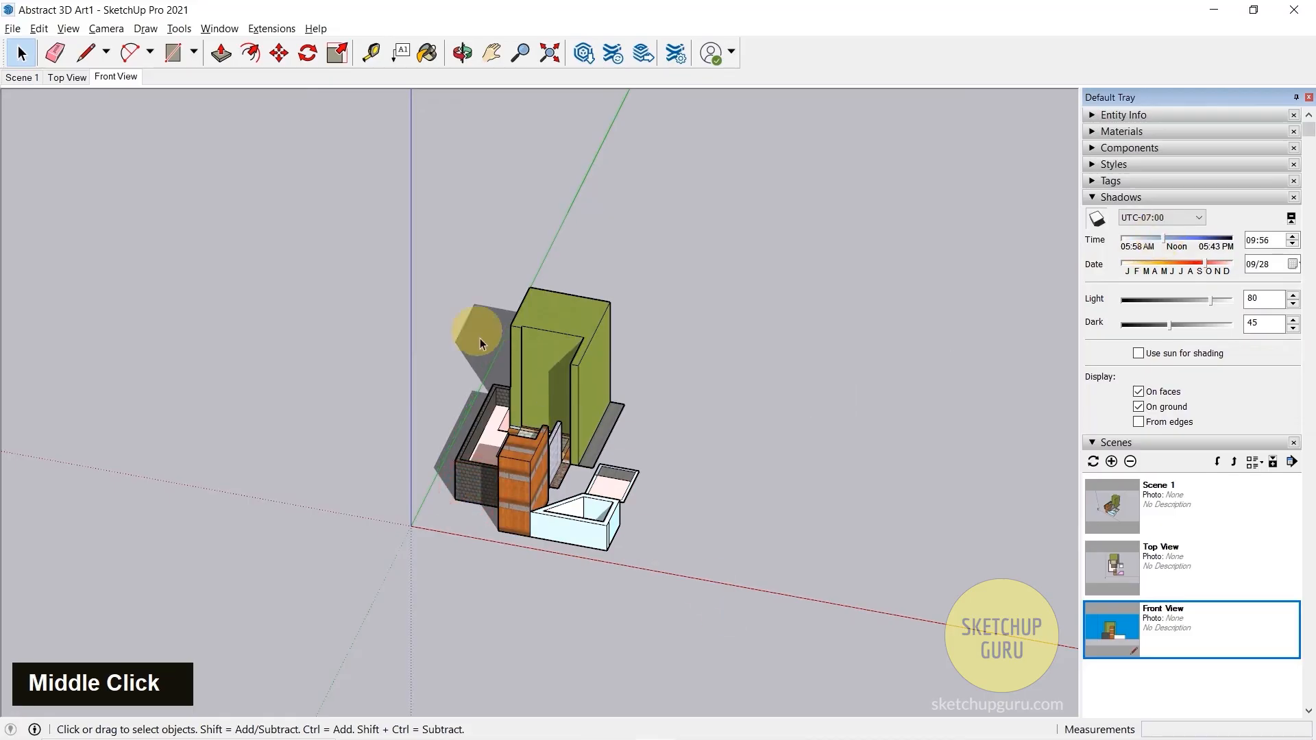
- Restore the Front View scene with shadows on, and set the shadow date to 08/30 and time to 09:54
click(124, 78)
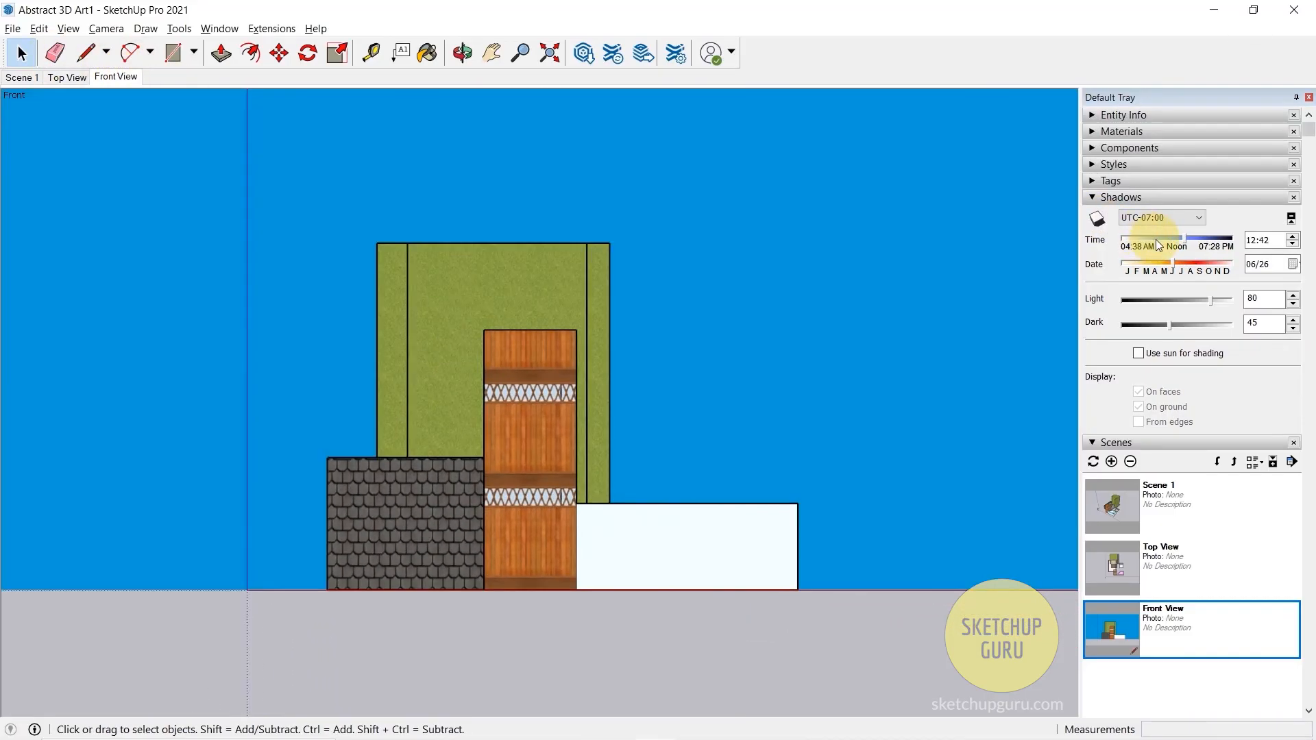
click(1159, 245)
click(1190, 261)
click(66, 30)
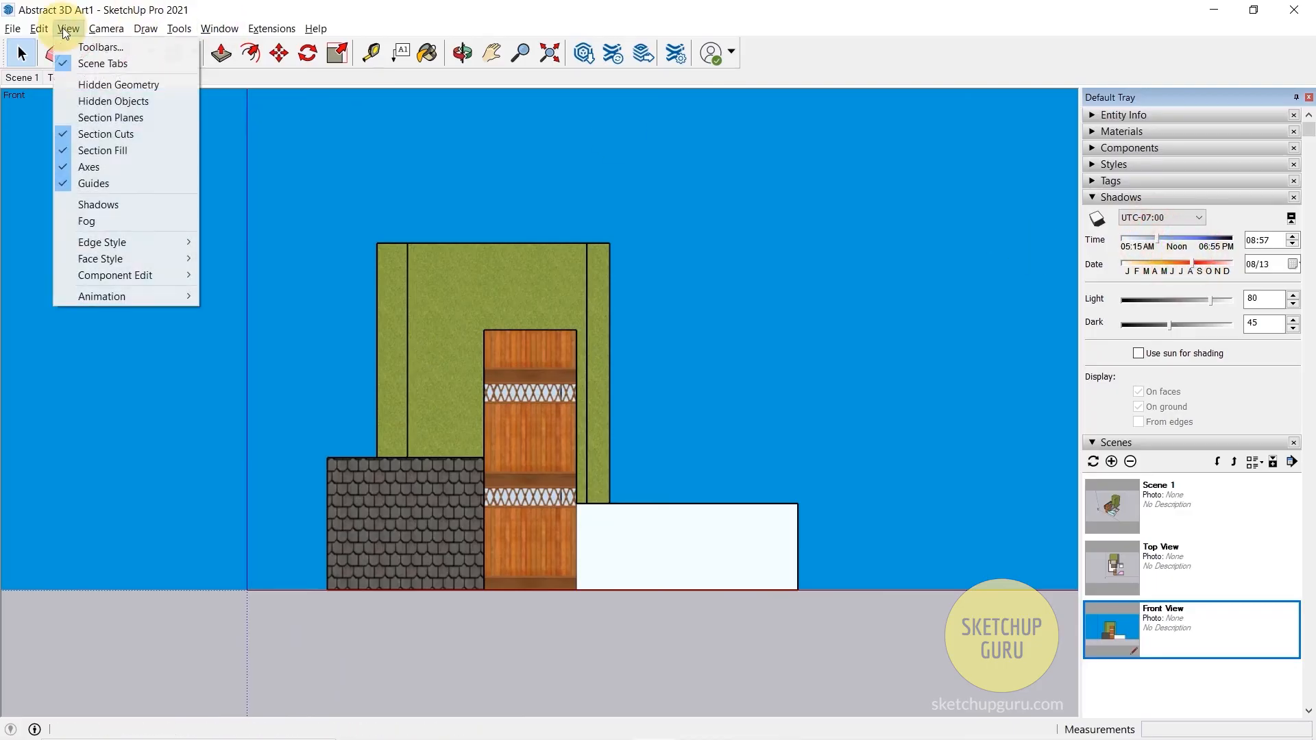
click(103, 204)
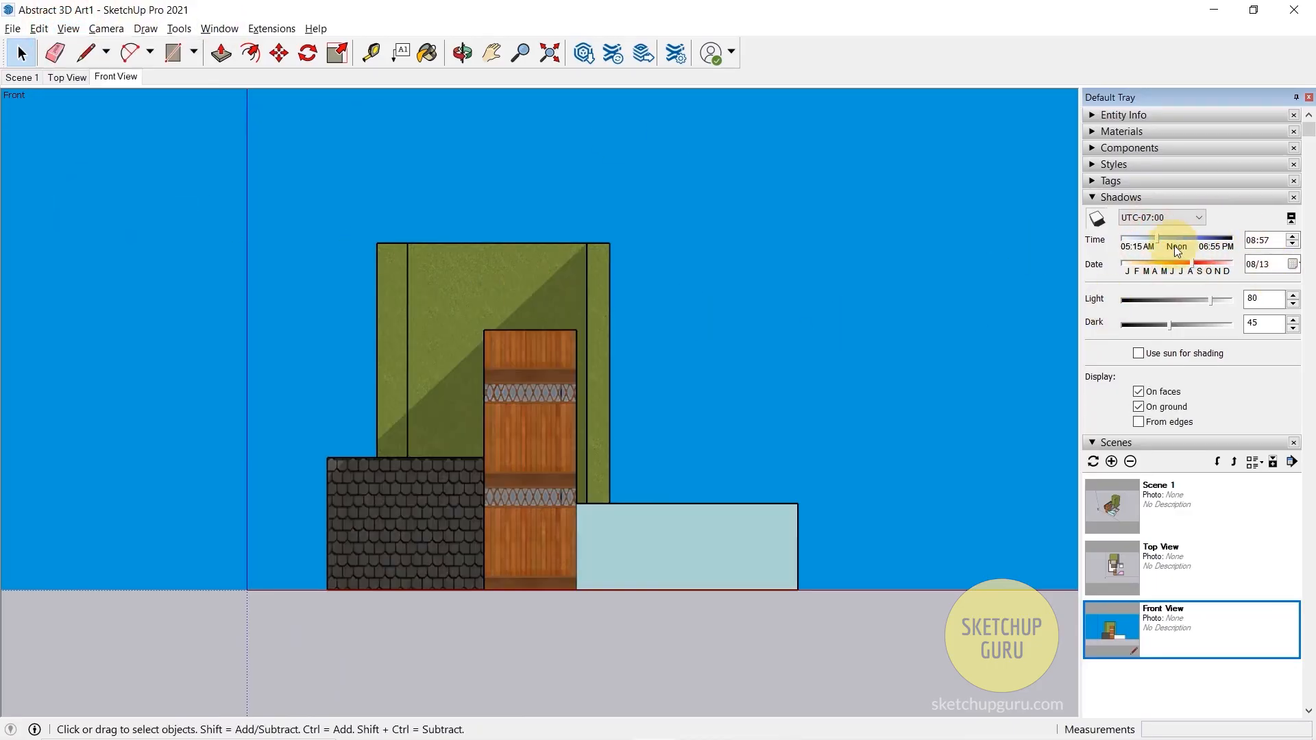
drag(1191, 263, 1197, 263)
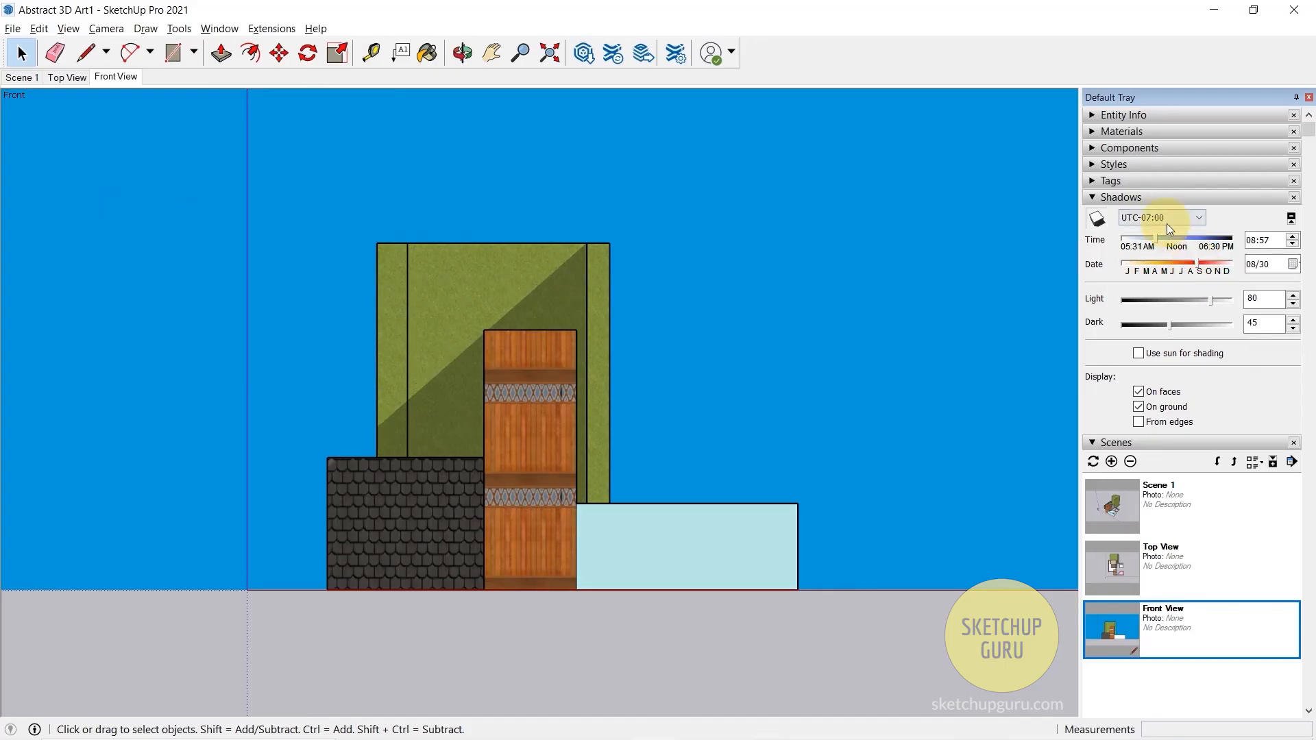
click(1161, 241)
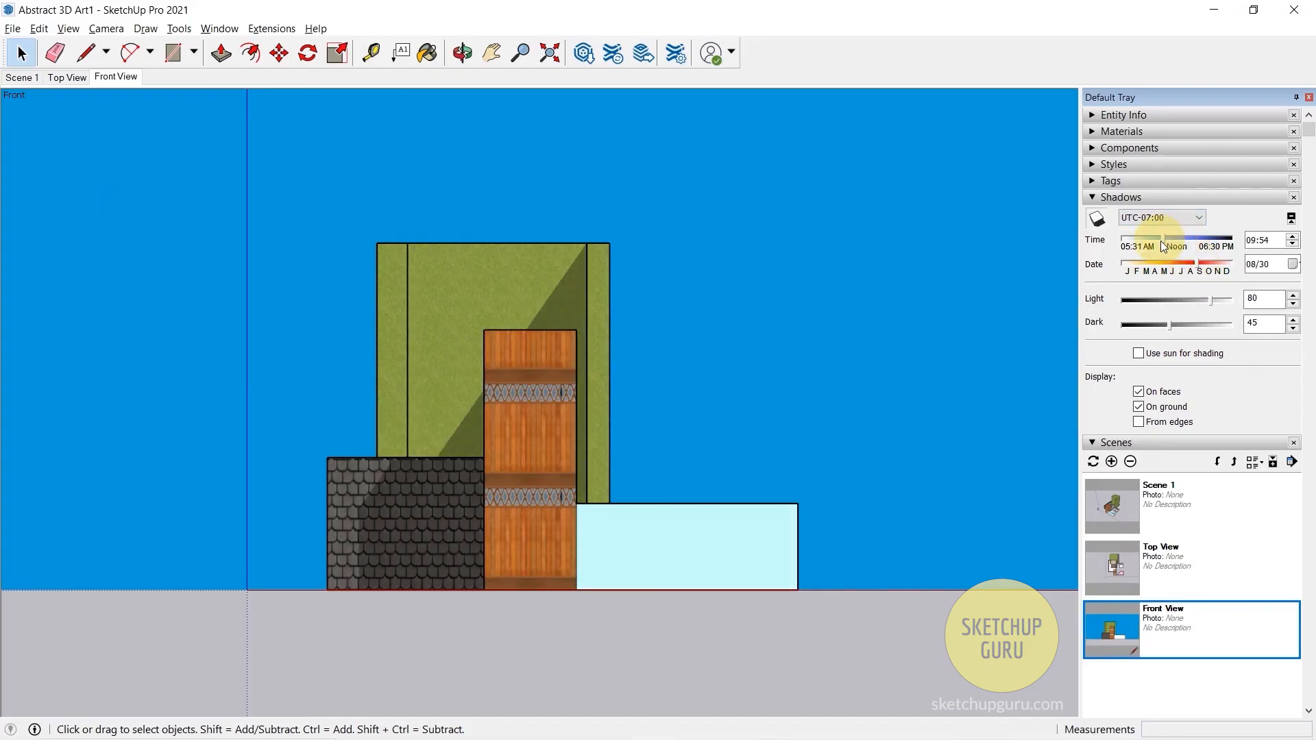
- Export the front view as a 2D JPEG graphic named Abstract 3D Art_Front View in the 13_Setting Up Scenes folder
click(17, 30)
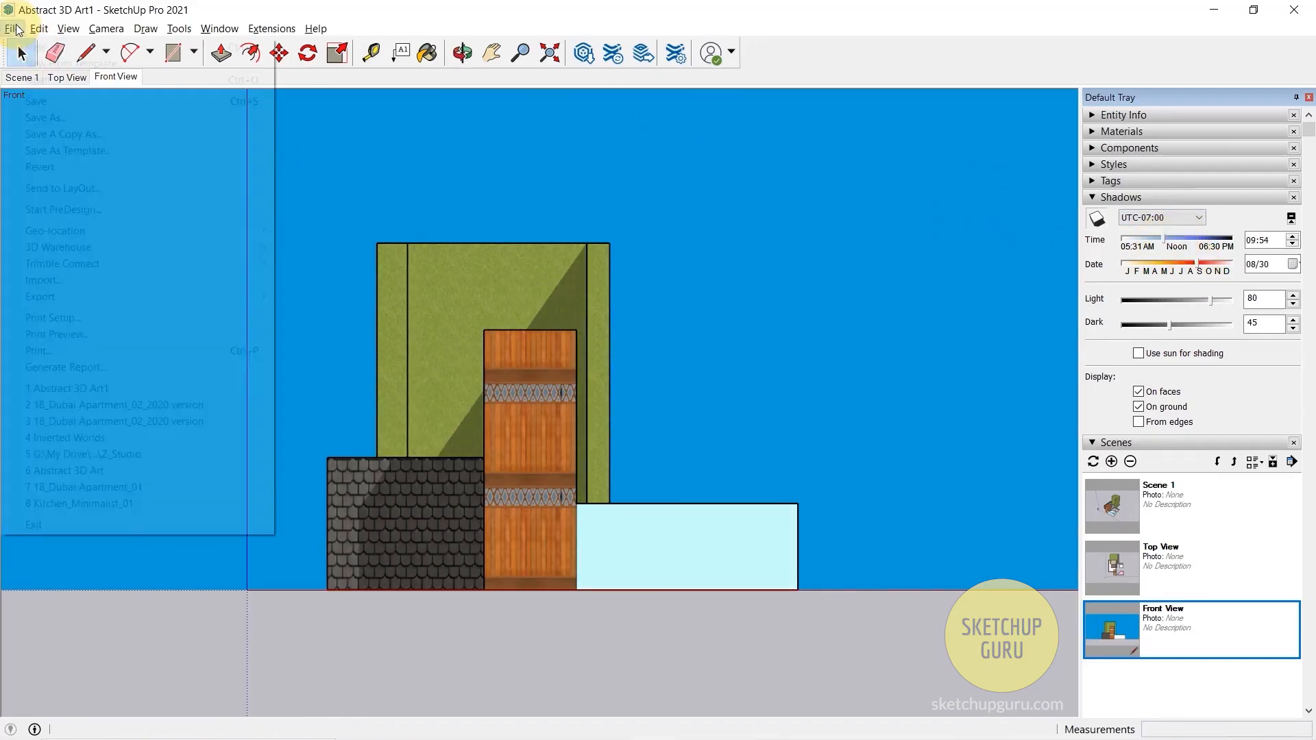
mouse_move(59, 297)
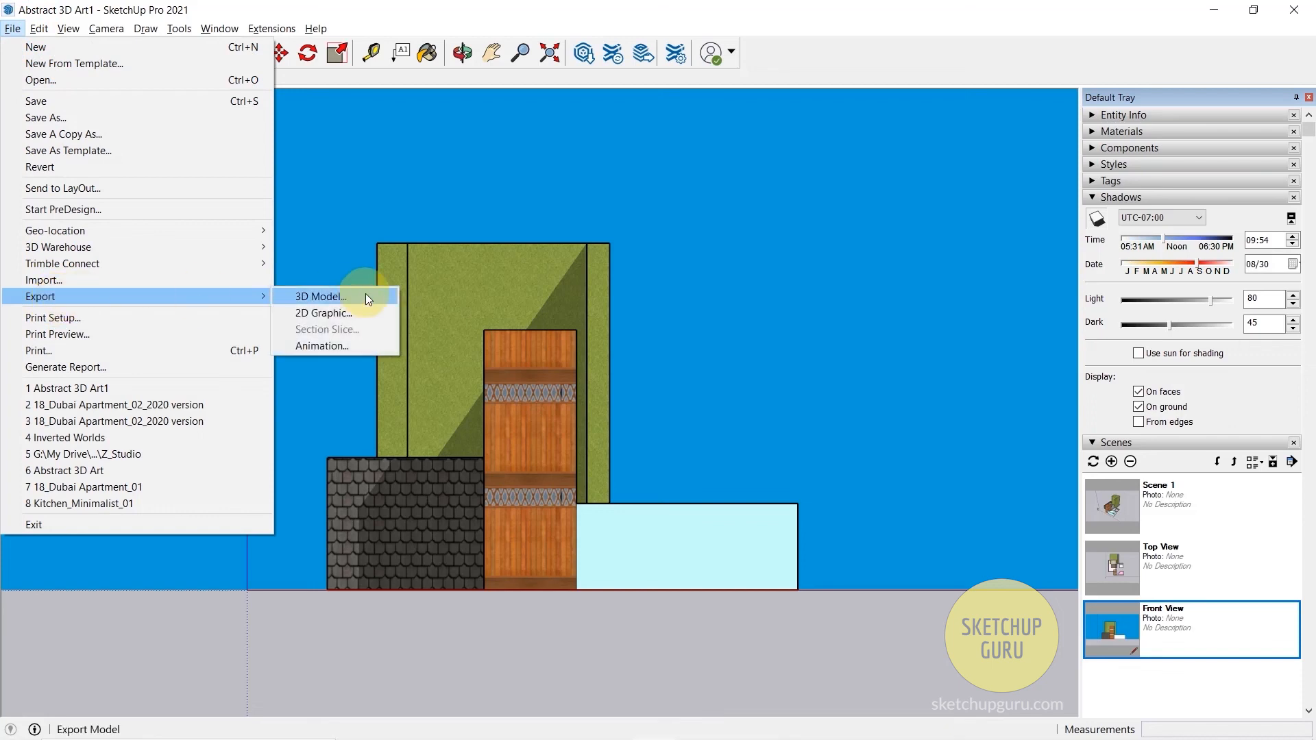
click(335, 313)
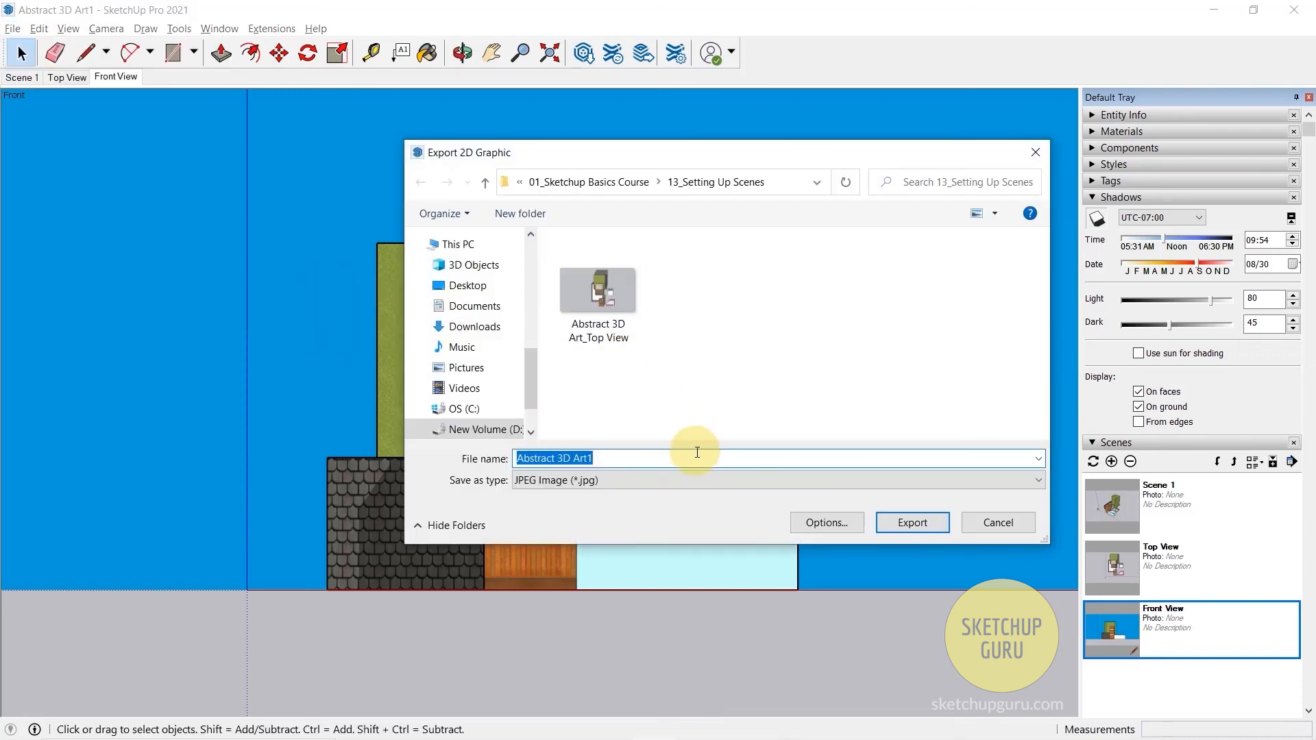
click(588, 319)
click(638, 464)
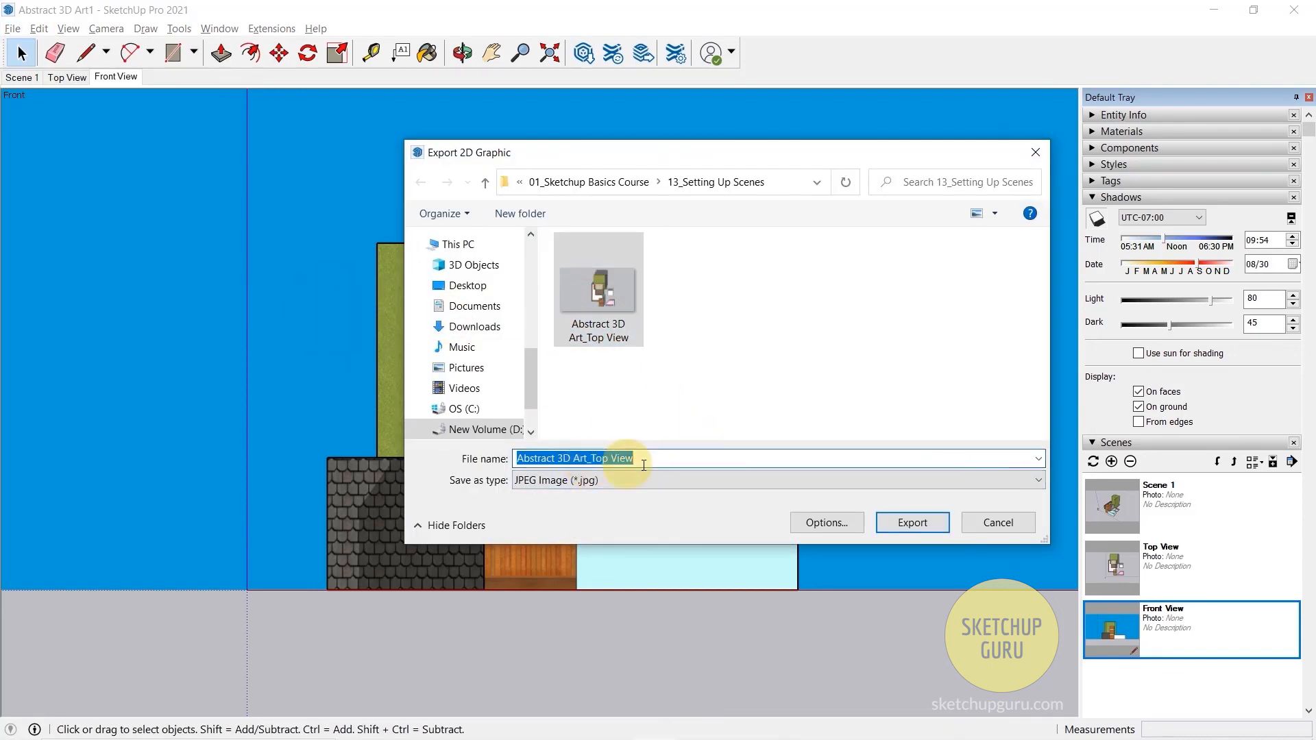
click(688, 455)
double_click(610, 458)
text(Front View)
key(Return)
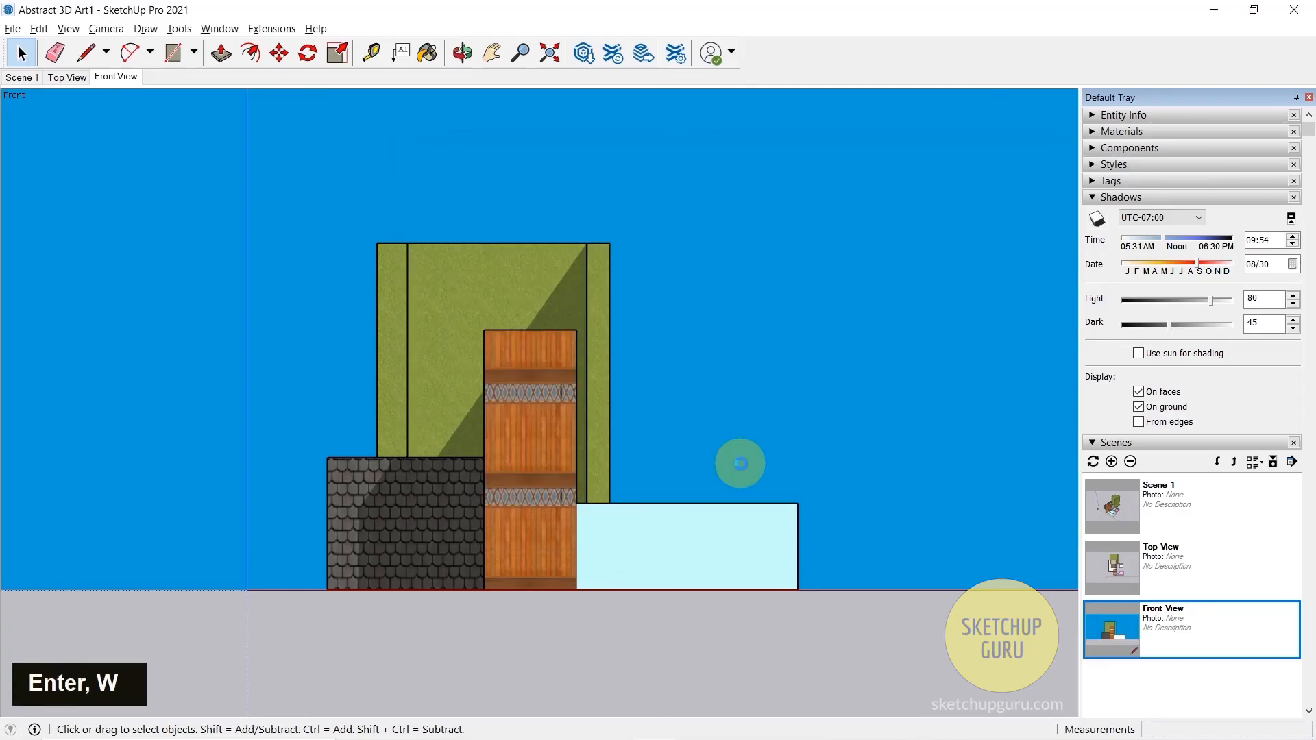
- Open the exported front view image from File Explorer in Photos, compare it with the top view image, and return to SketchUp
key(super+e)
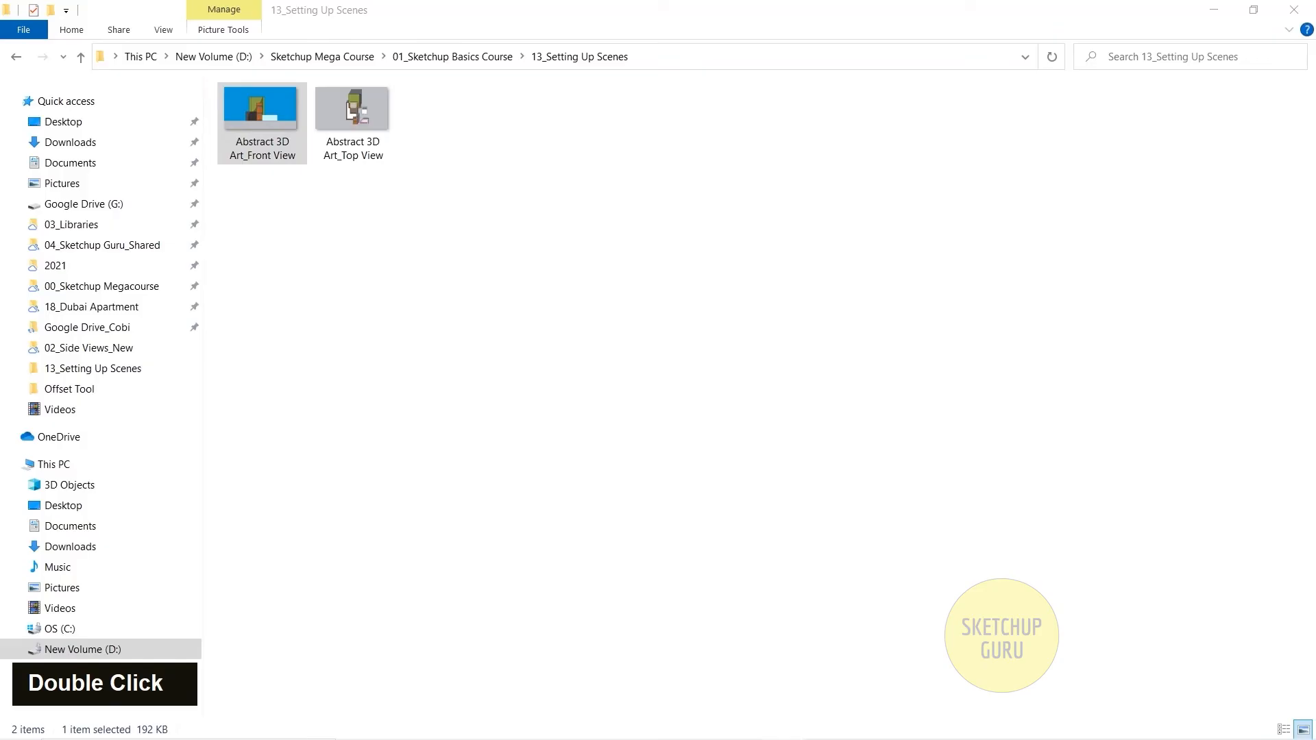
double_click(260, 117)
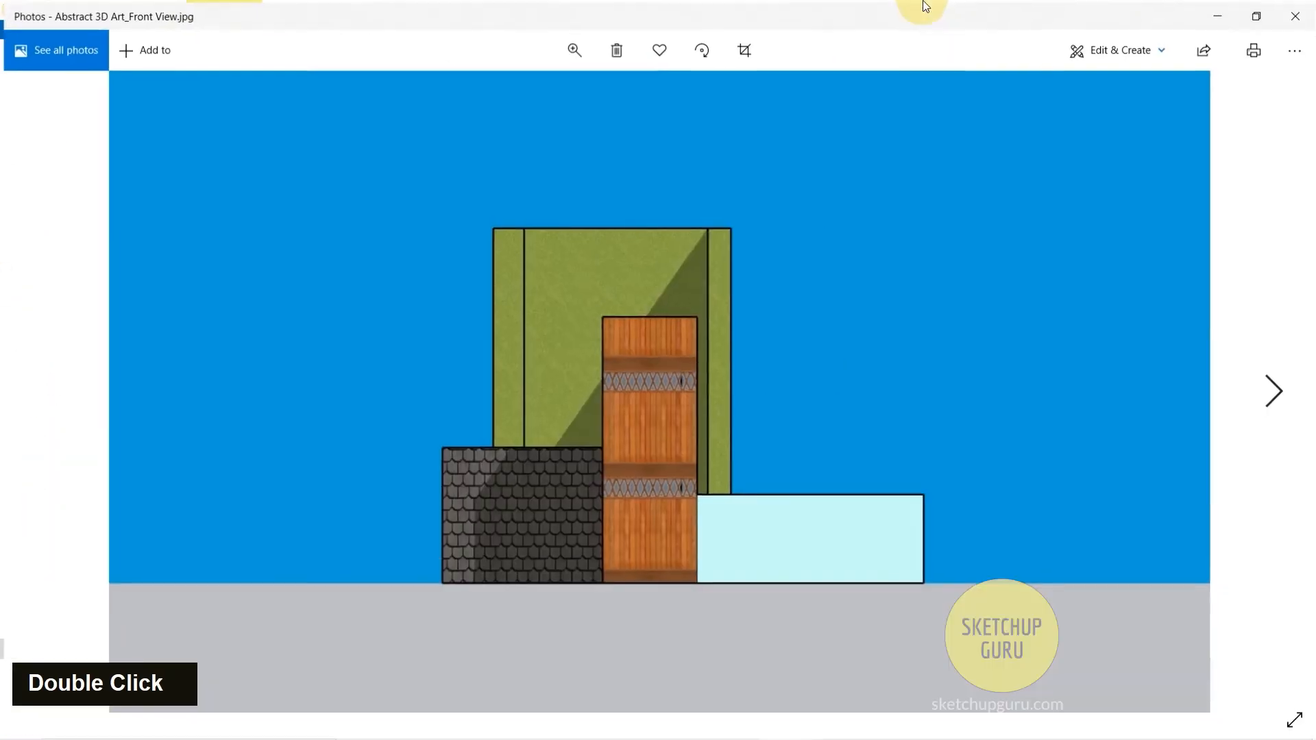
key(Right)
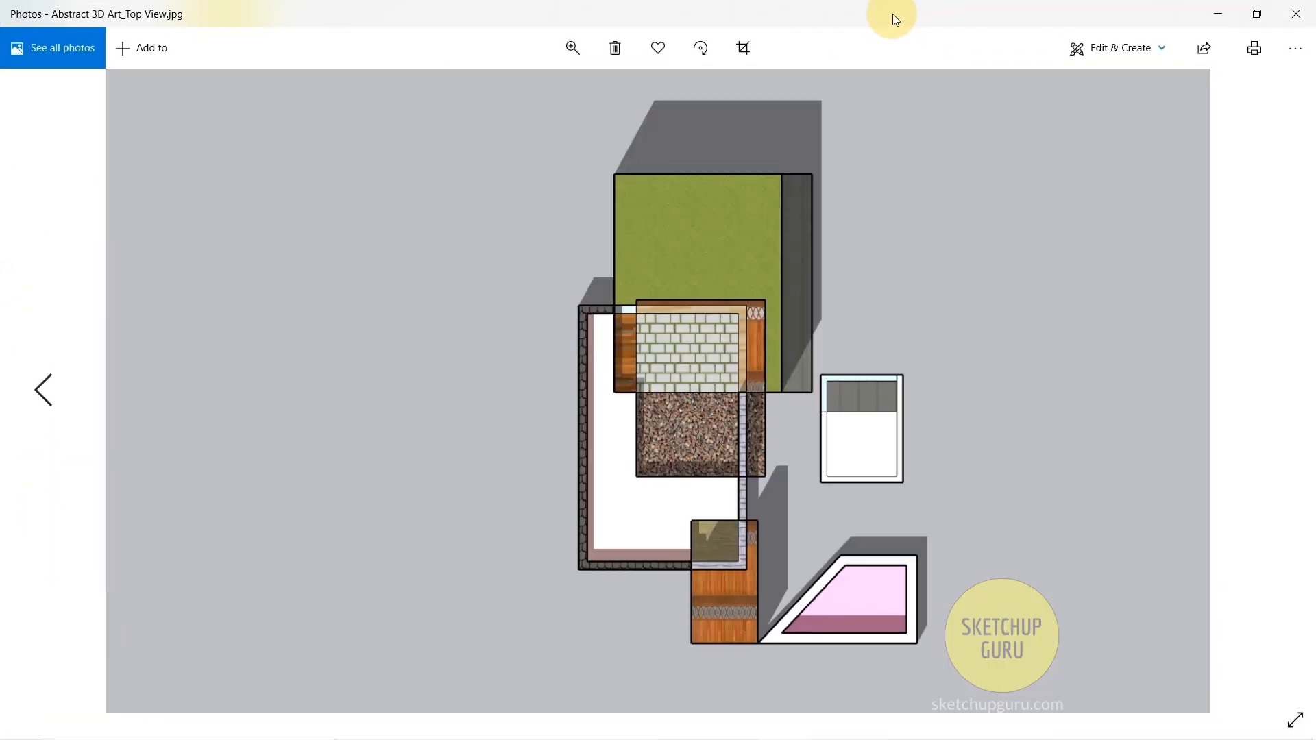
key(Left)
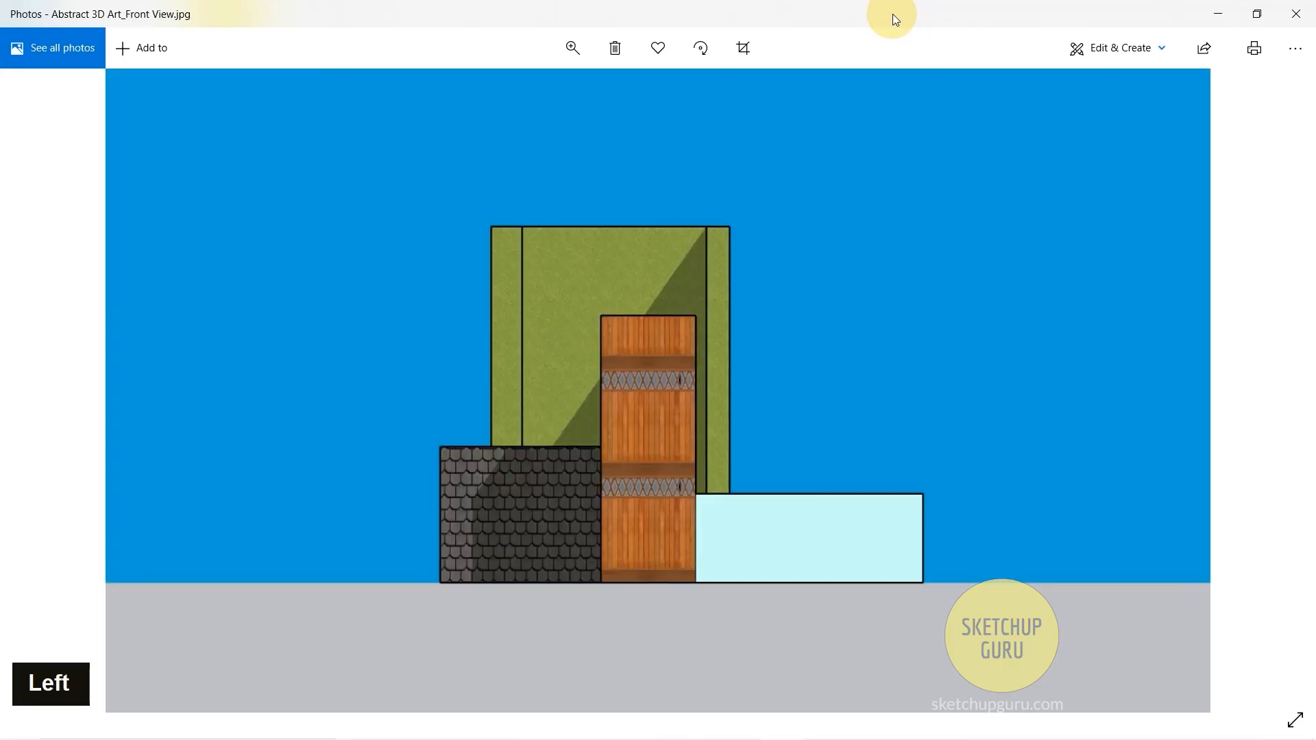
click(1306, 11)
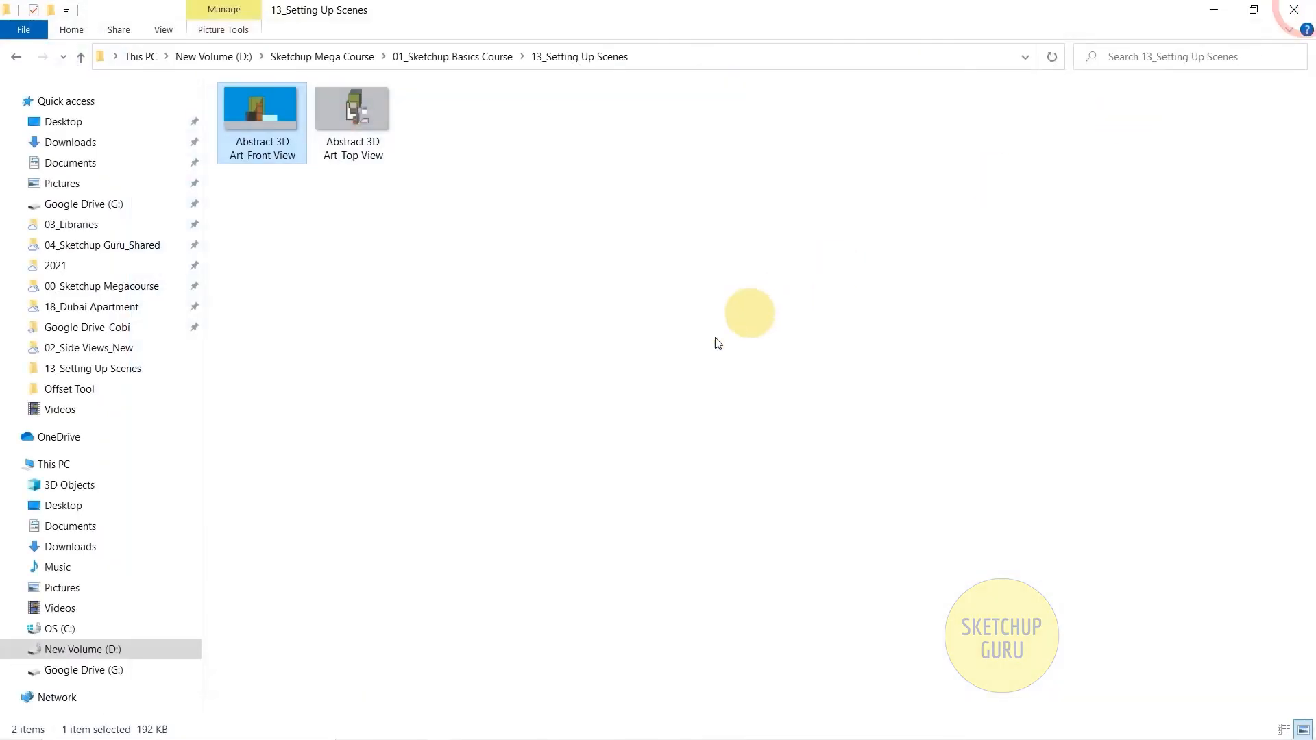
click(1214, 9)
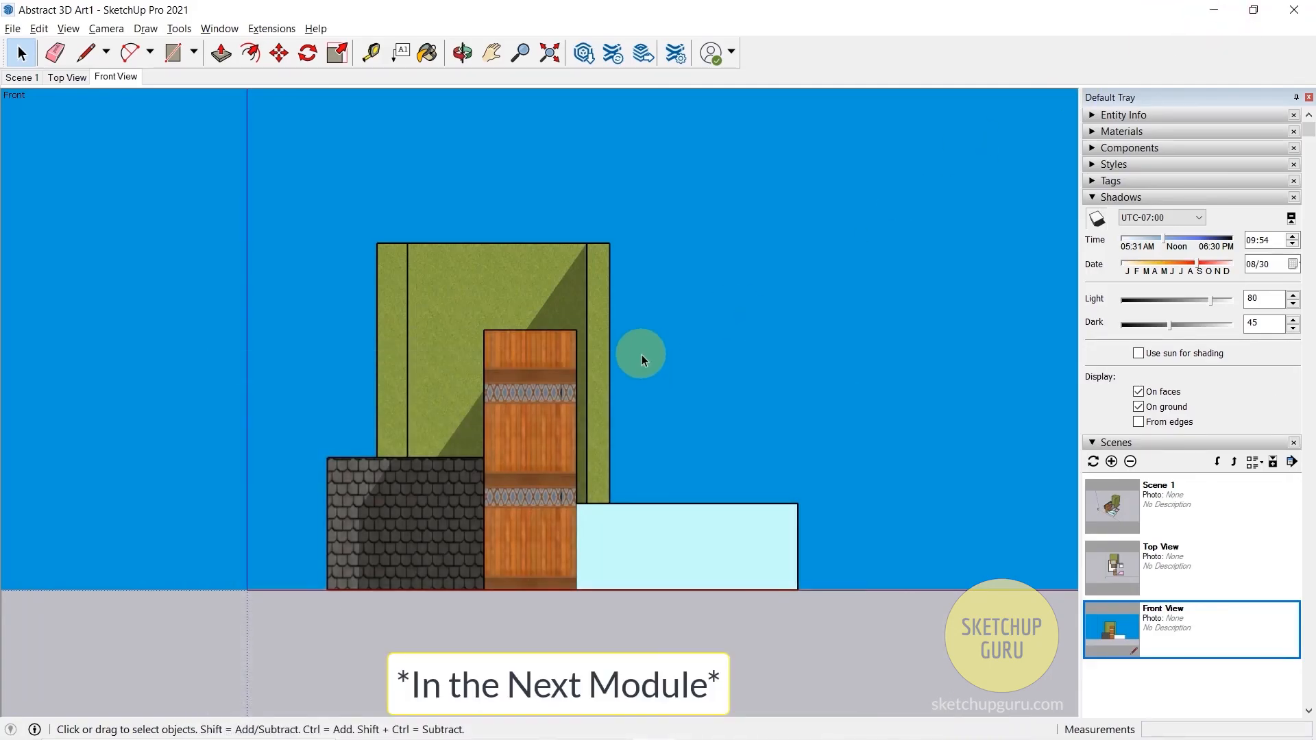